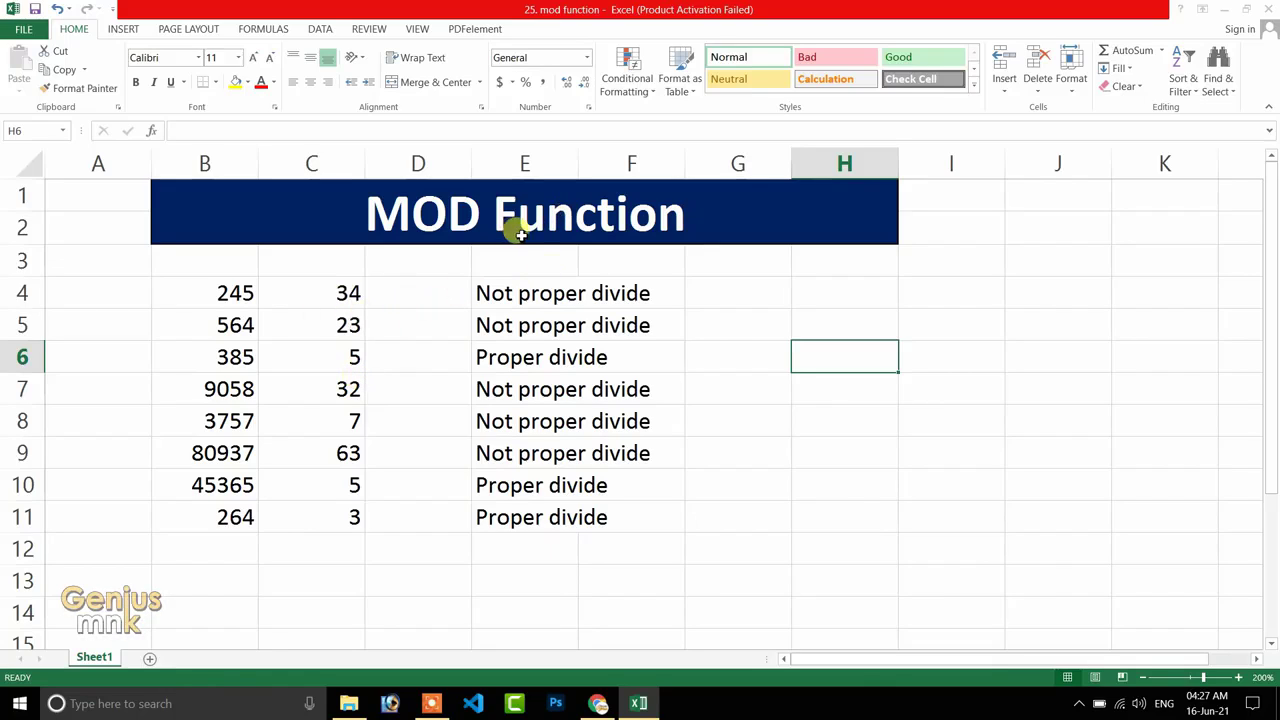
# Inspect the existing IF and MOD formula in cell E4 and leave it as it is.
pyautogui.doubleClick(526, 294)
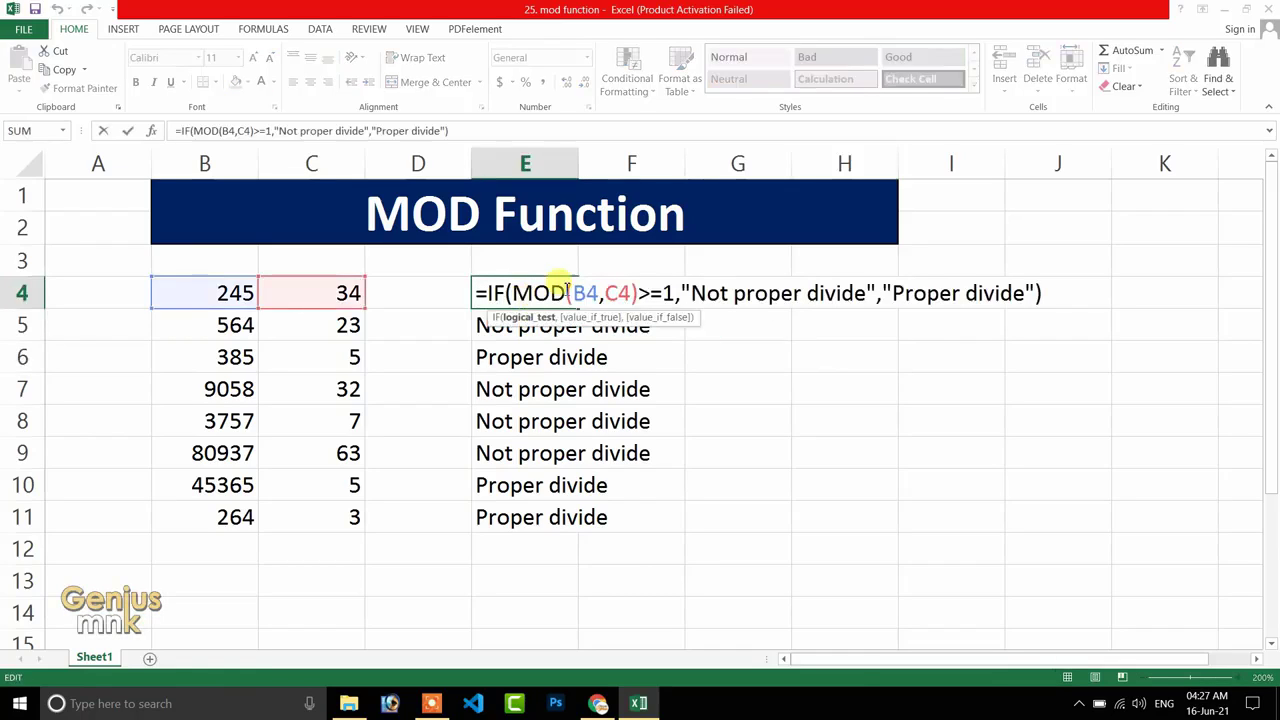
pyautogui.press('Escape')
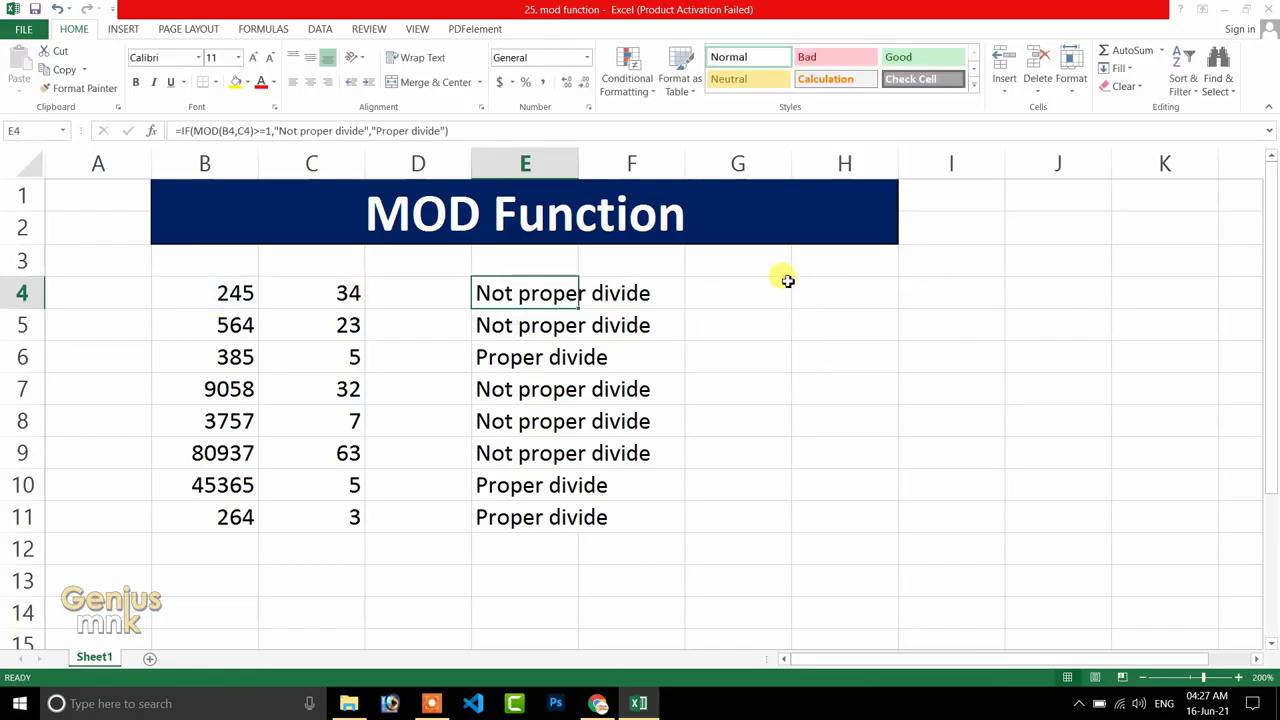
# Enter the example number 27 in cell H4 and the divisor 4 in cell I4.
pyautogui.click(892, 303)
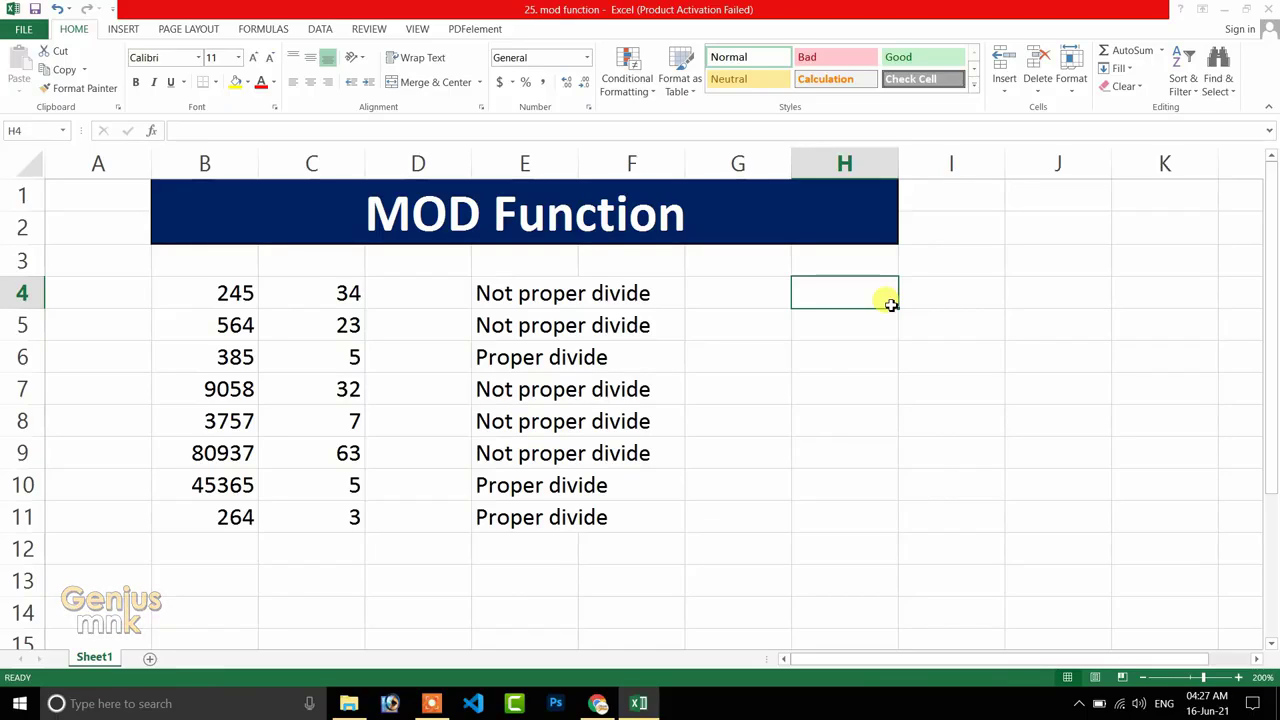
pyautogui.write('=')
pyautogui.press('Escape')
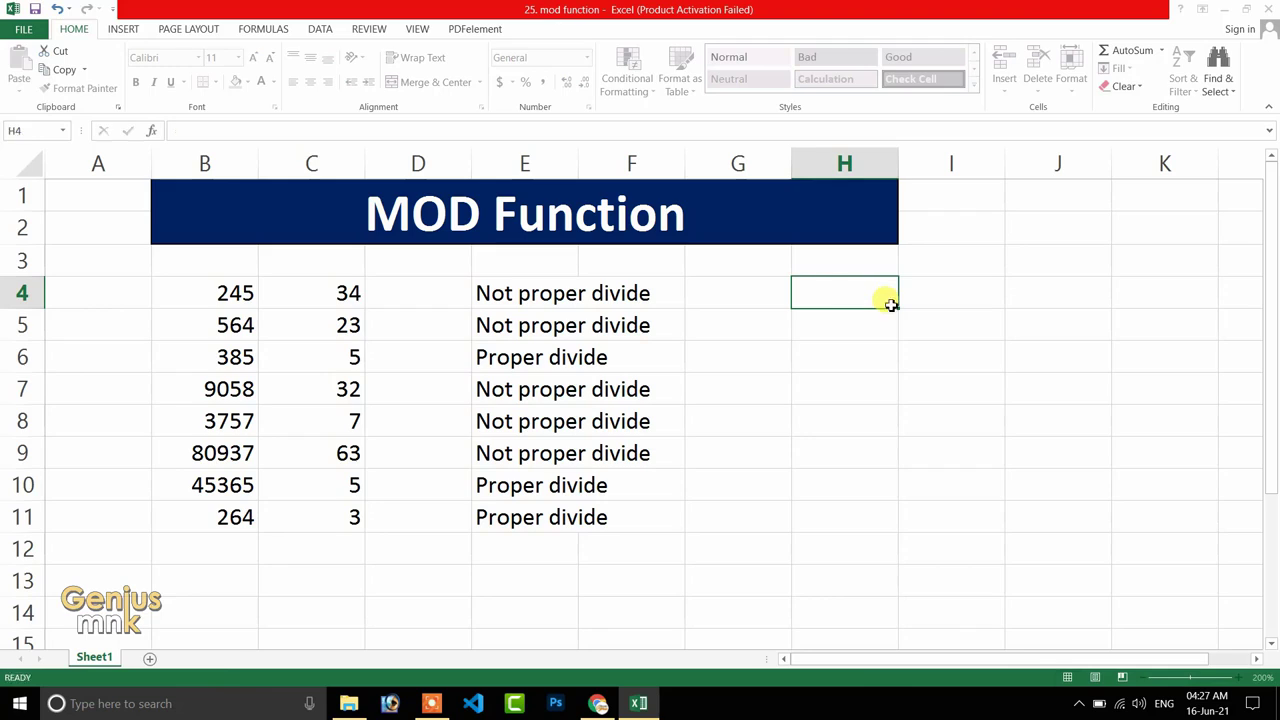
pyautogui.write('27')
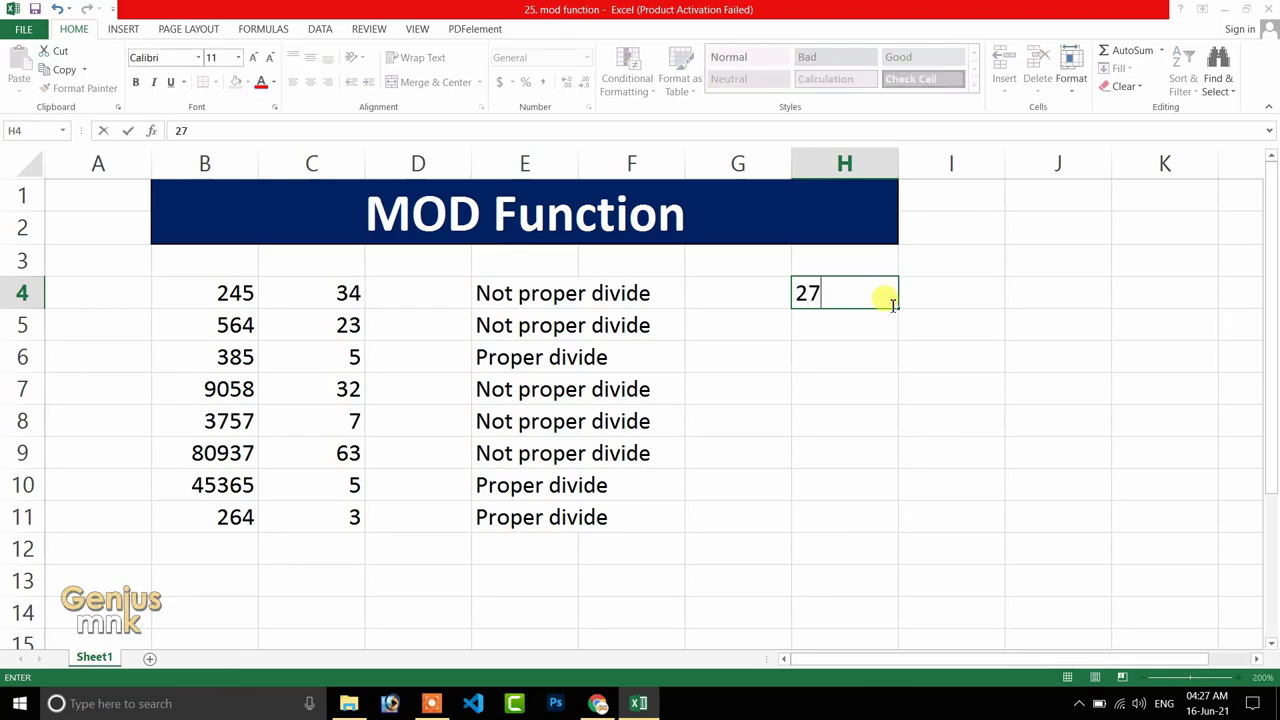
pyautogui.press('Tab')
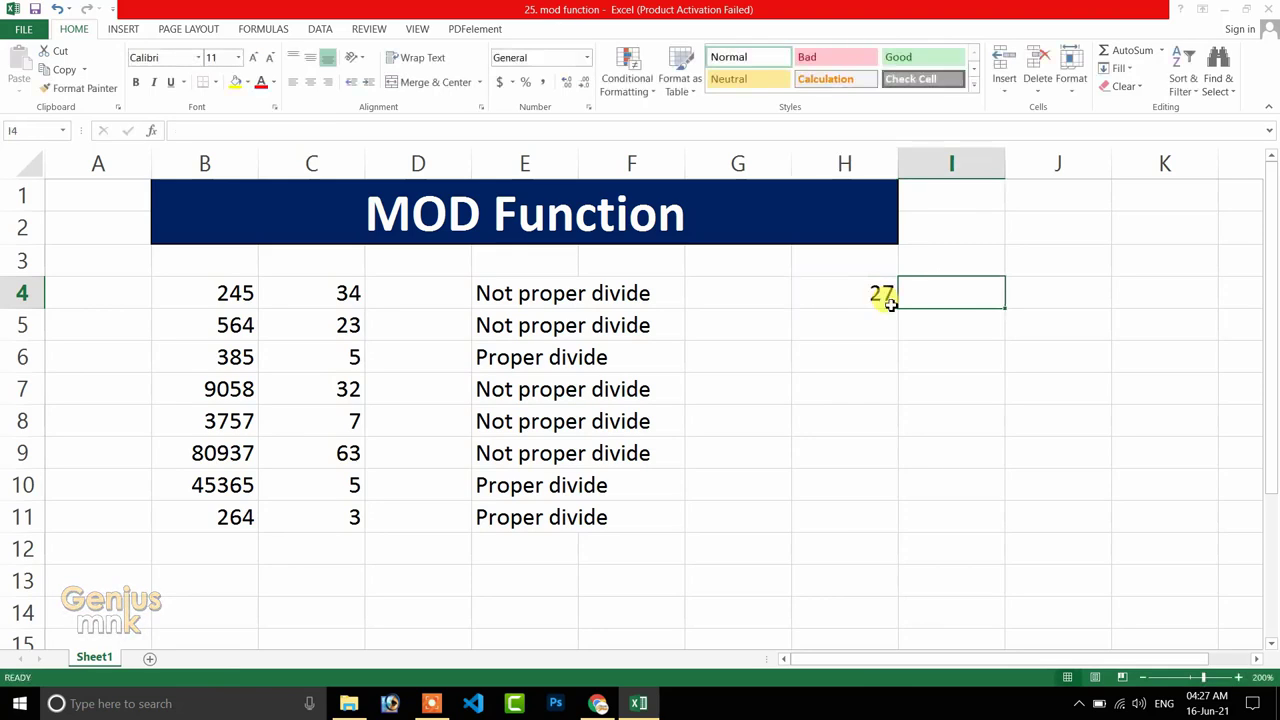
pyautogui.write('4')
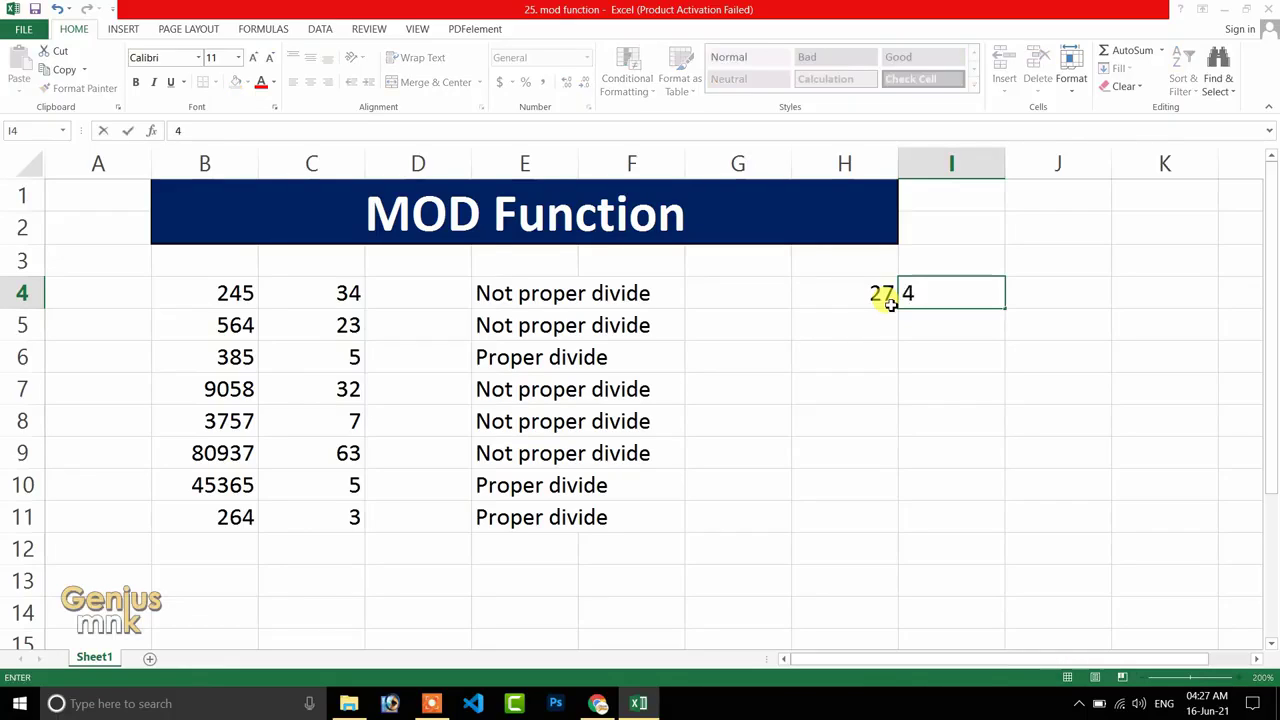
pyautogui.click(871, 397)
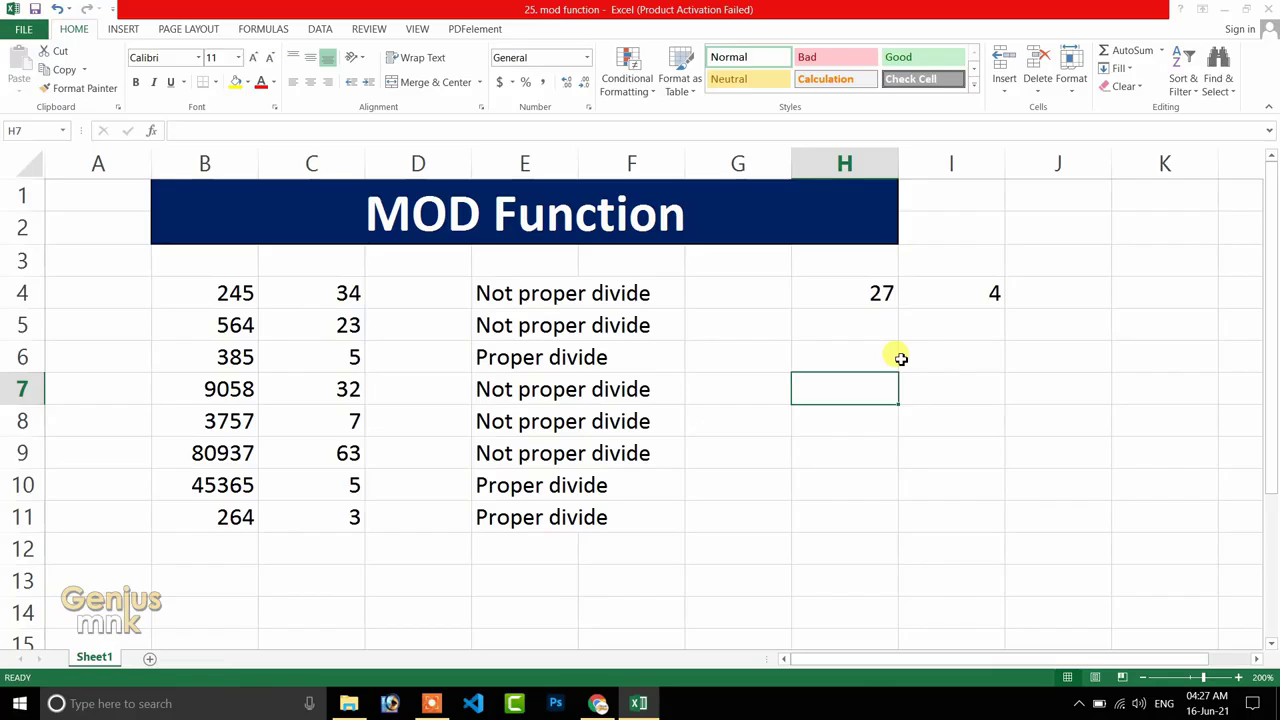
# Calculate the remainder of the example pair in cell I6 with the formula =MOD(H4,I4).
pyautogui.click(933, 344)
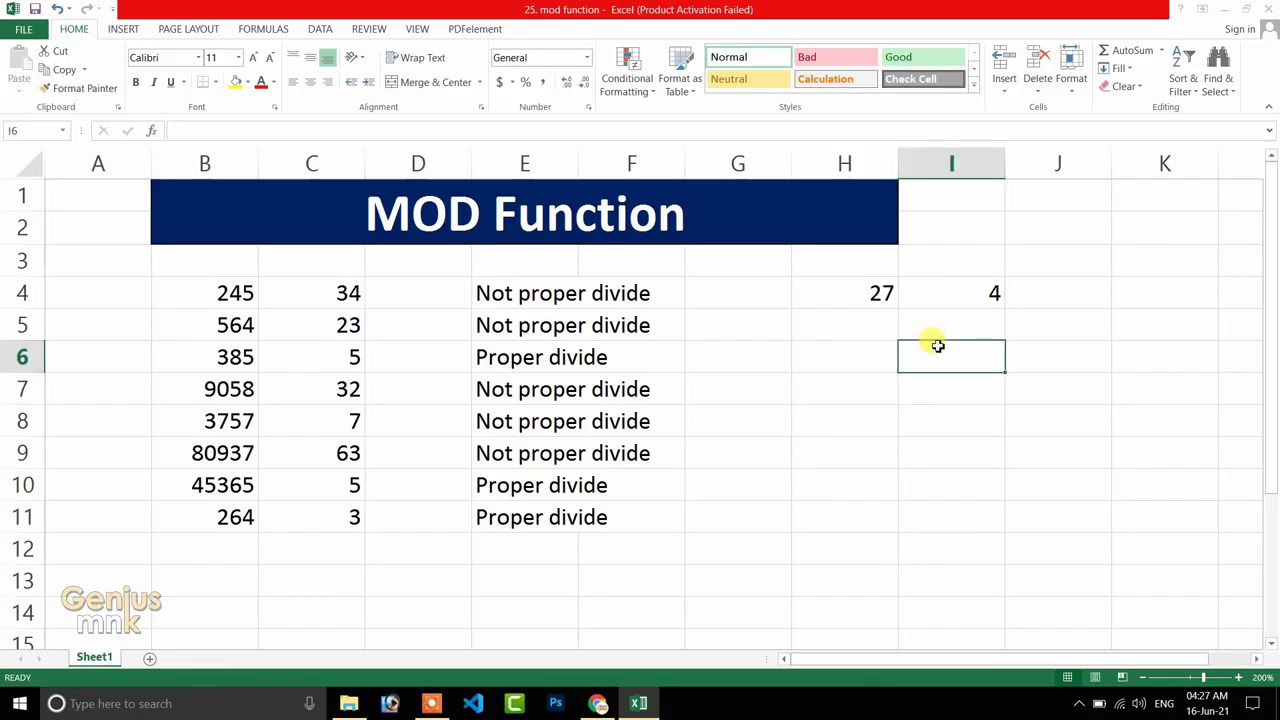
pyautogui.write('=mod')
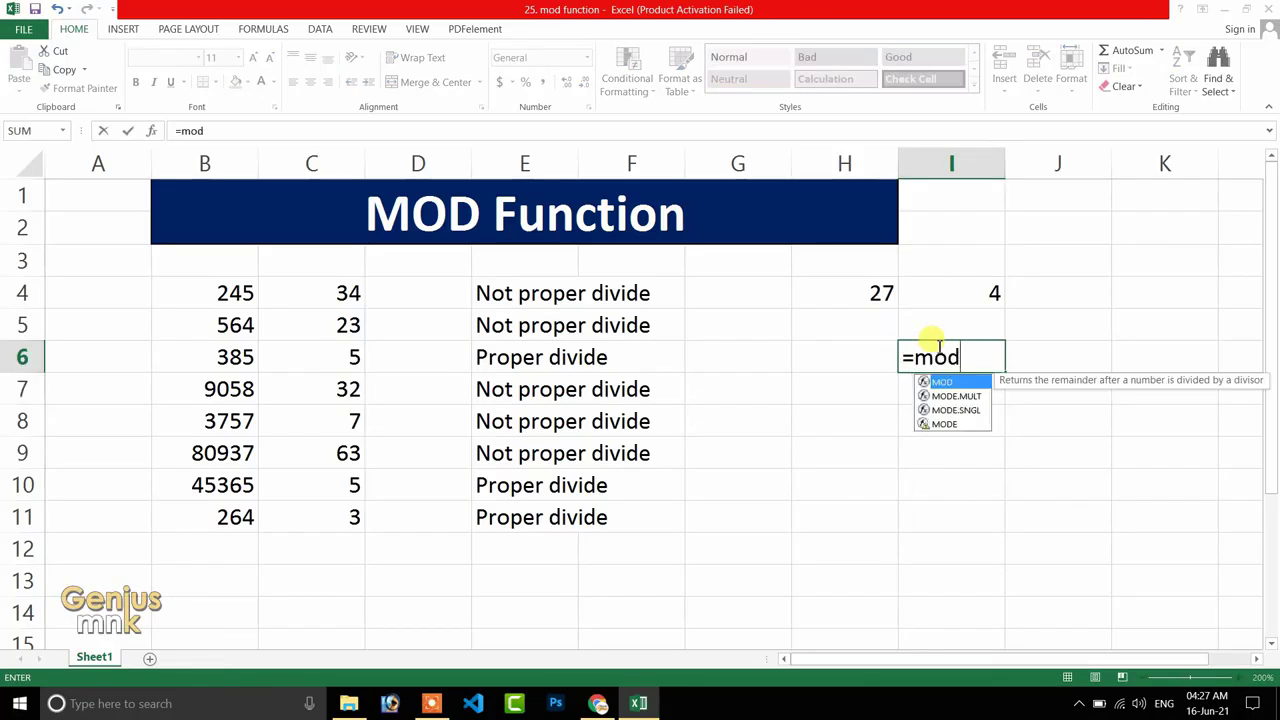
pyautogui.press('Tab')
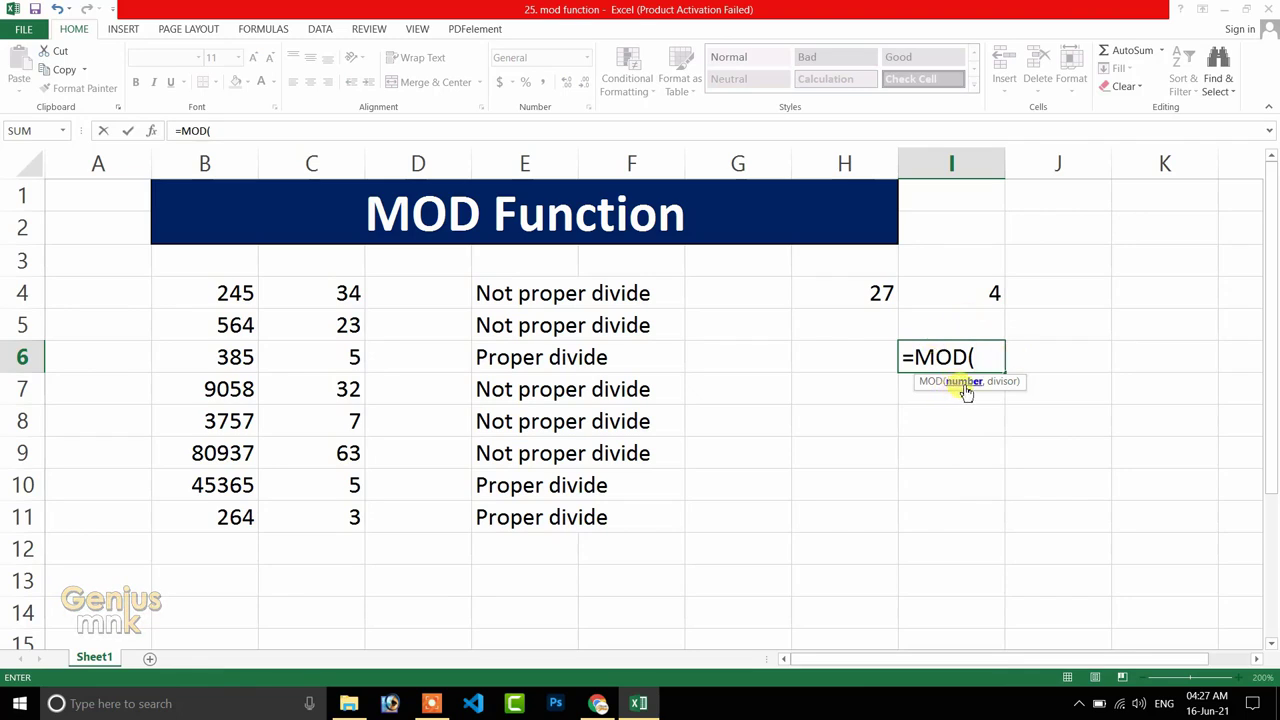
pyautogui.click(872, 292)
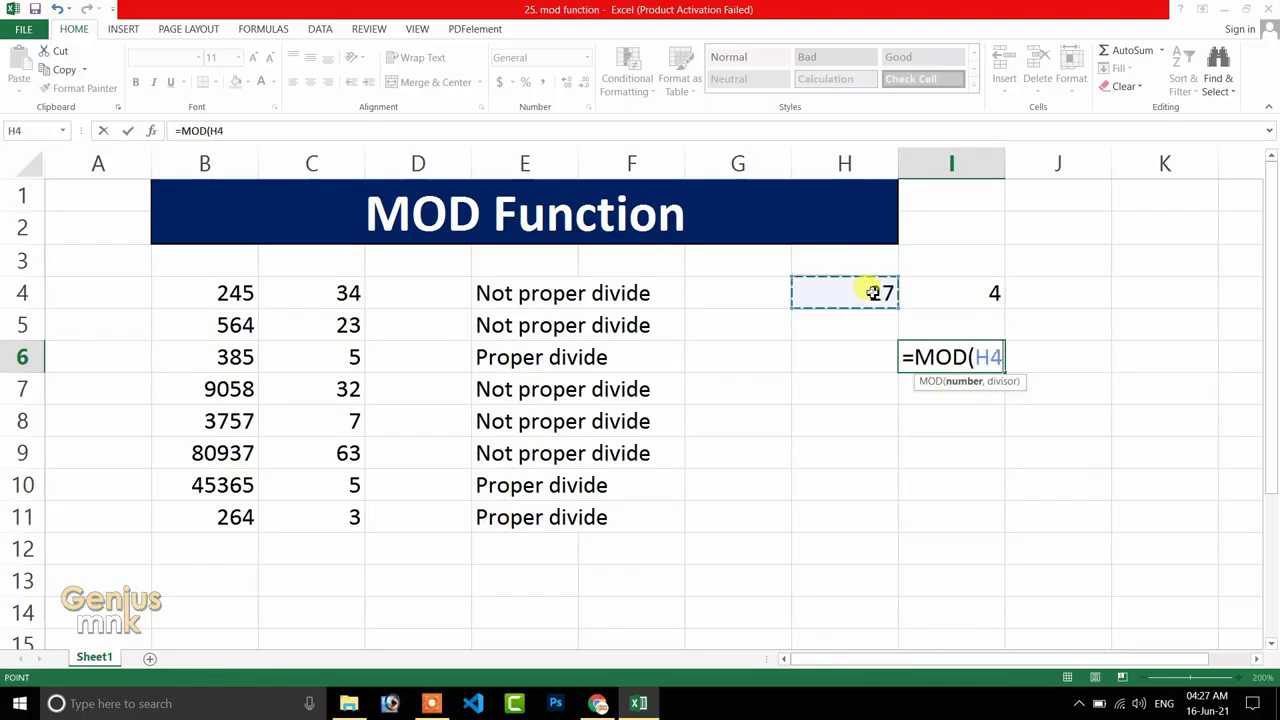
pyautogui.write(',')
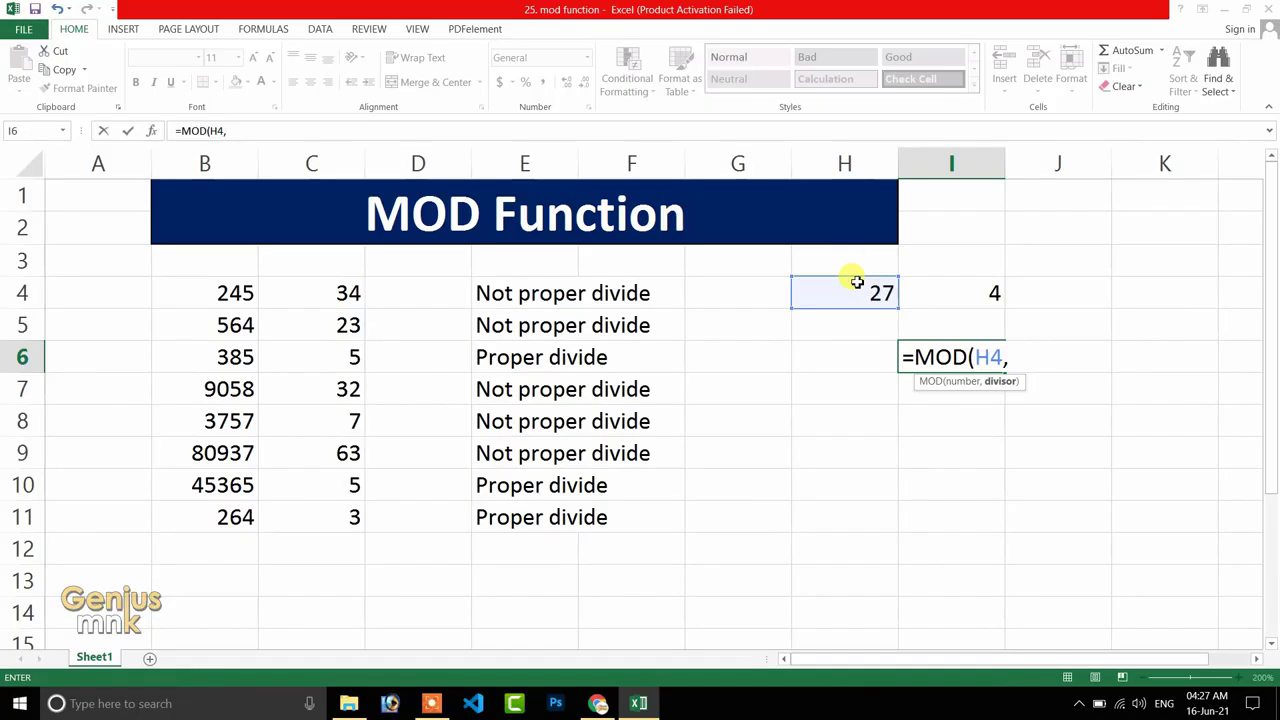
pyautogui.click(972, 288)
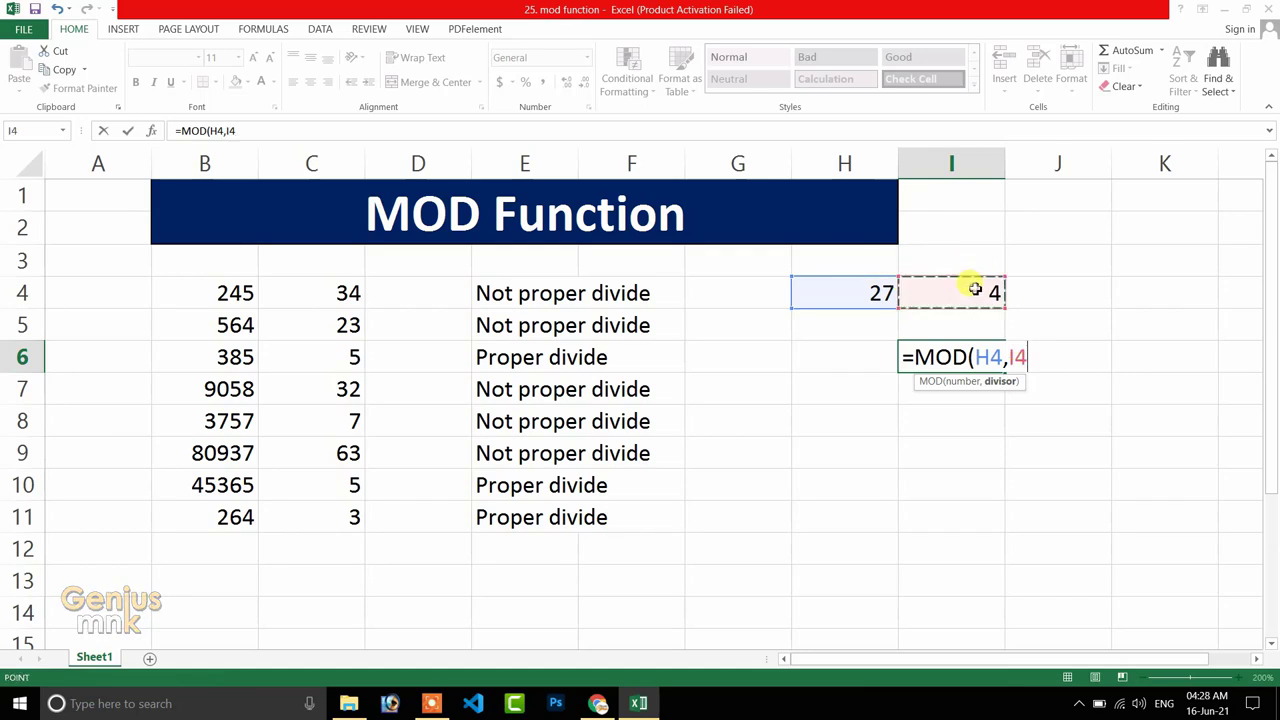
pyautogui.write(')')
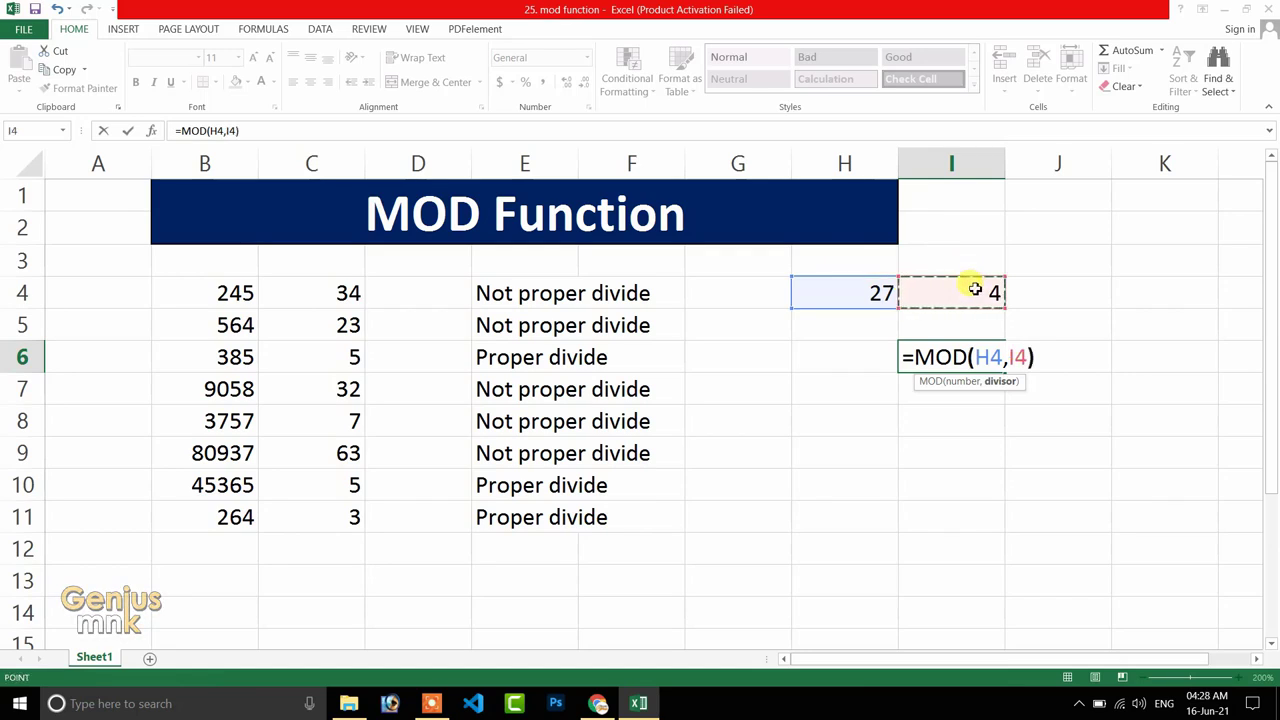
pyautogui.hotkey('ctrl', 'Return')
pyautogui.press('Return')
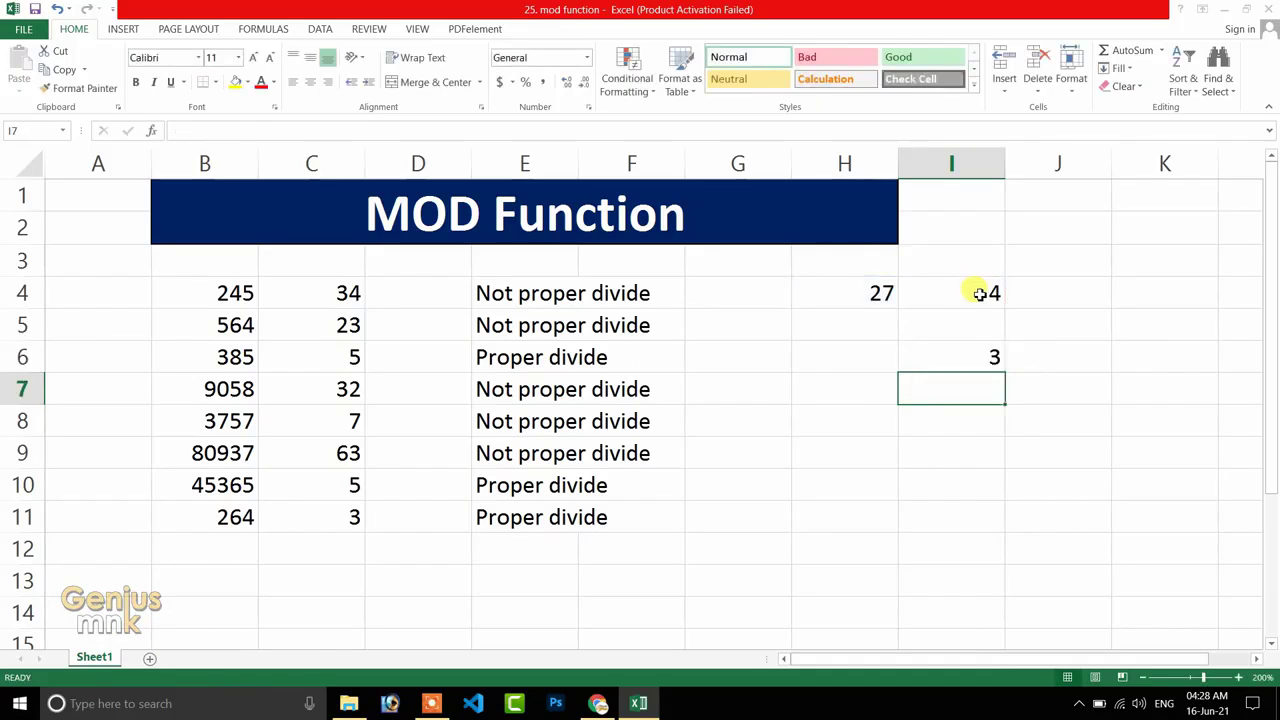
pyautogui.click(991, 356)
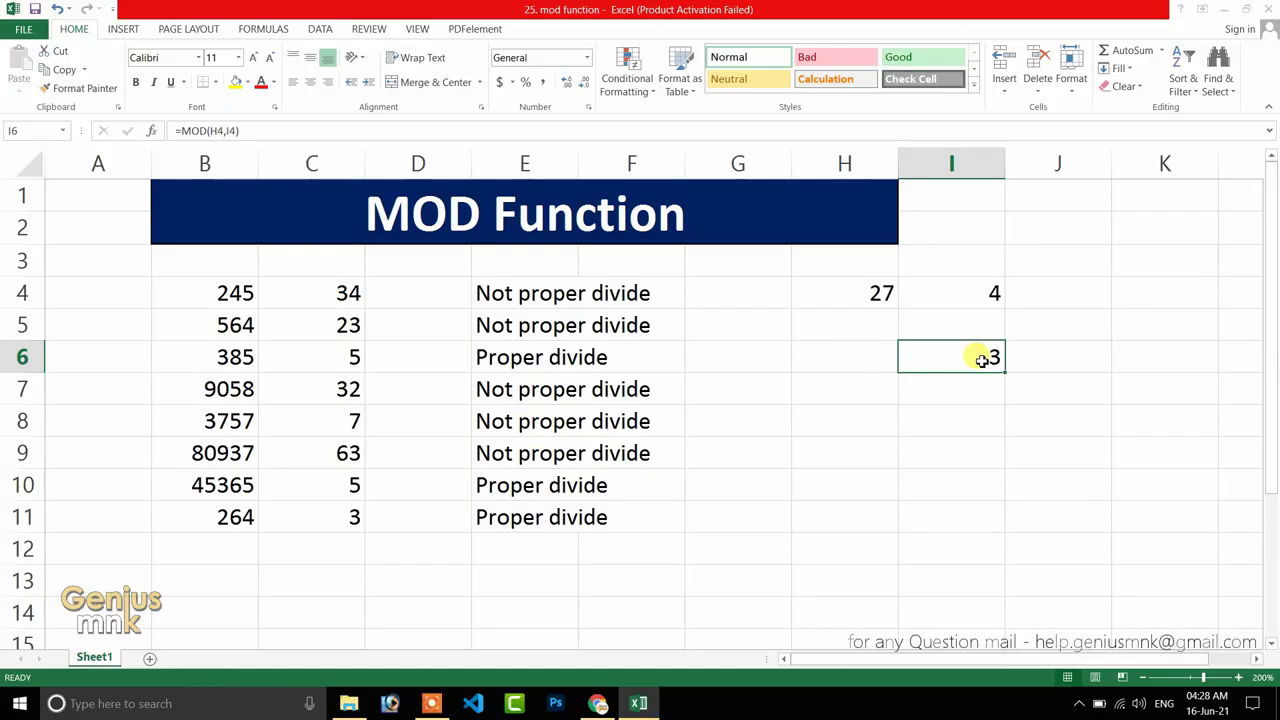
# Fill cells G4 to G7 with the numbers 5676, 6876, 5754 and 35495.
pyautogui.click(713, 345)
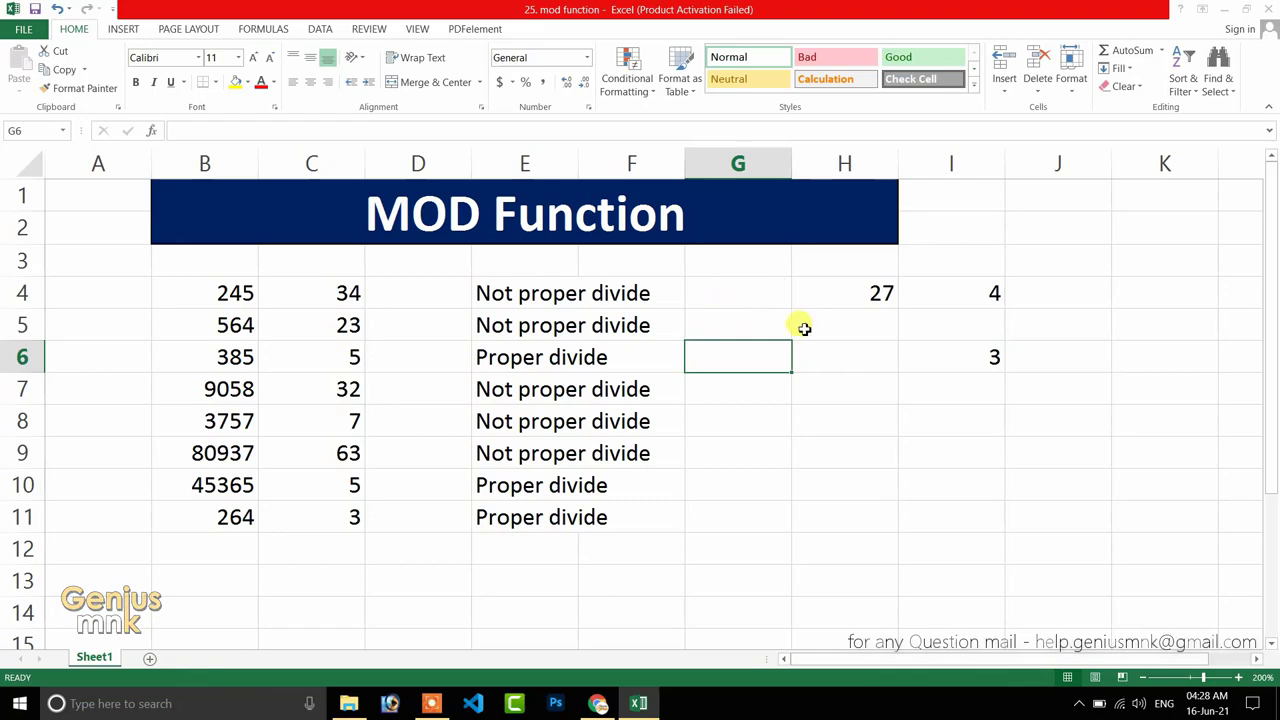
pyautogui.click(760, 318)
pyautogui.doubleClick(737, 287)
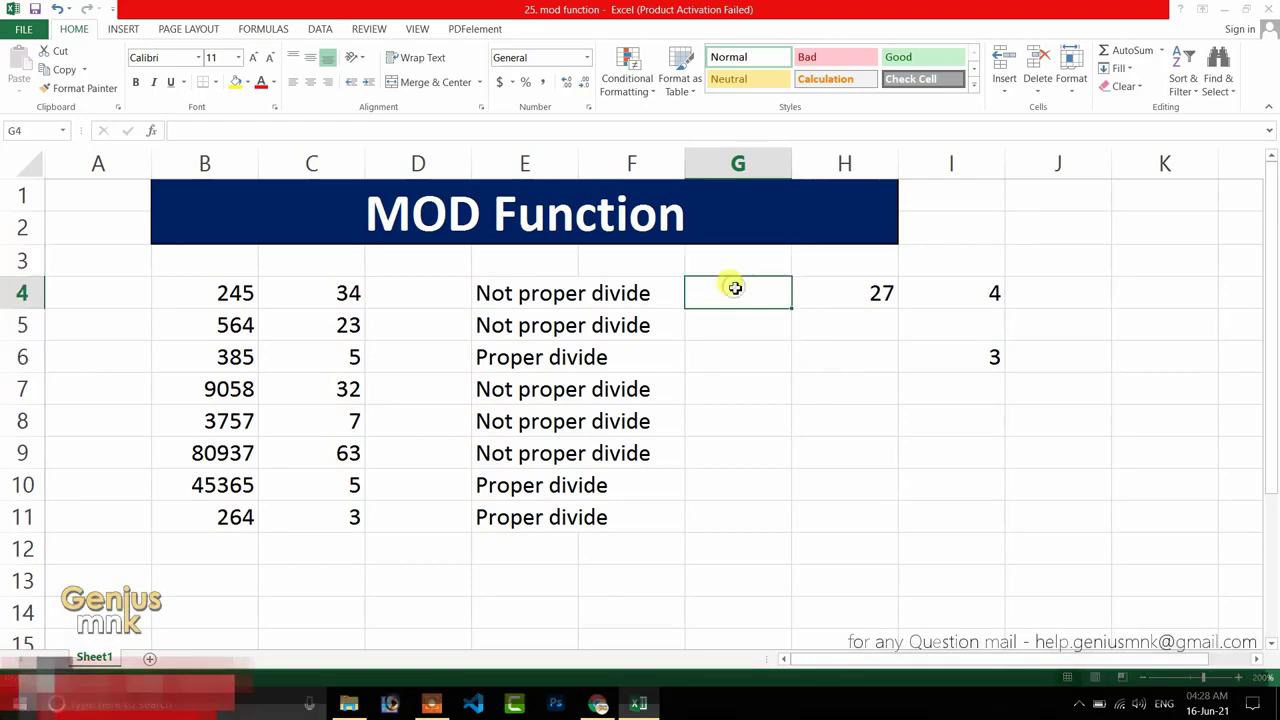
pyautogui.write('5676')
pyautogui.press('Return')
pyautogui.write('6876')
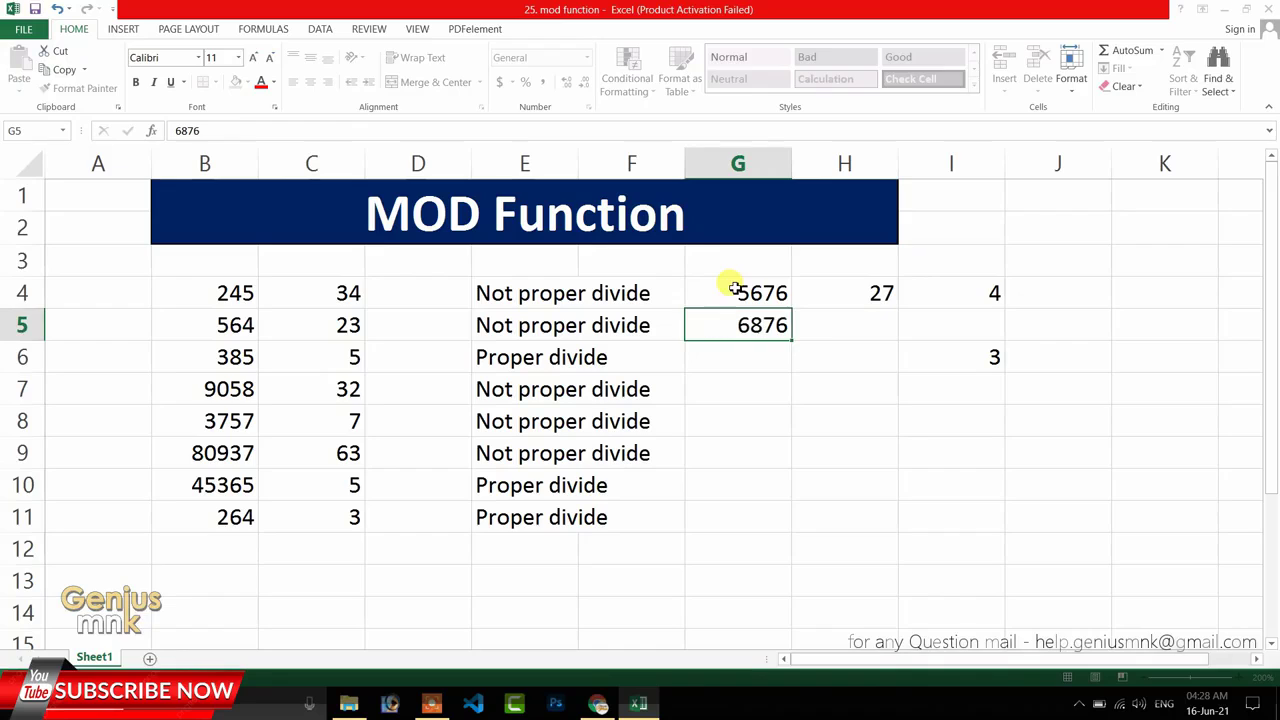
pyautogui.press('Return')
pyautogui.write('5754')
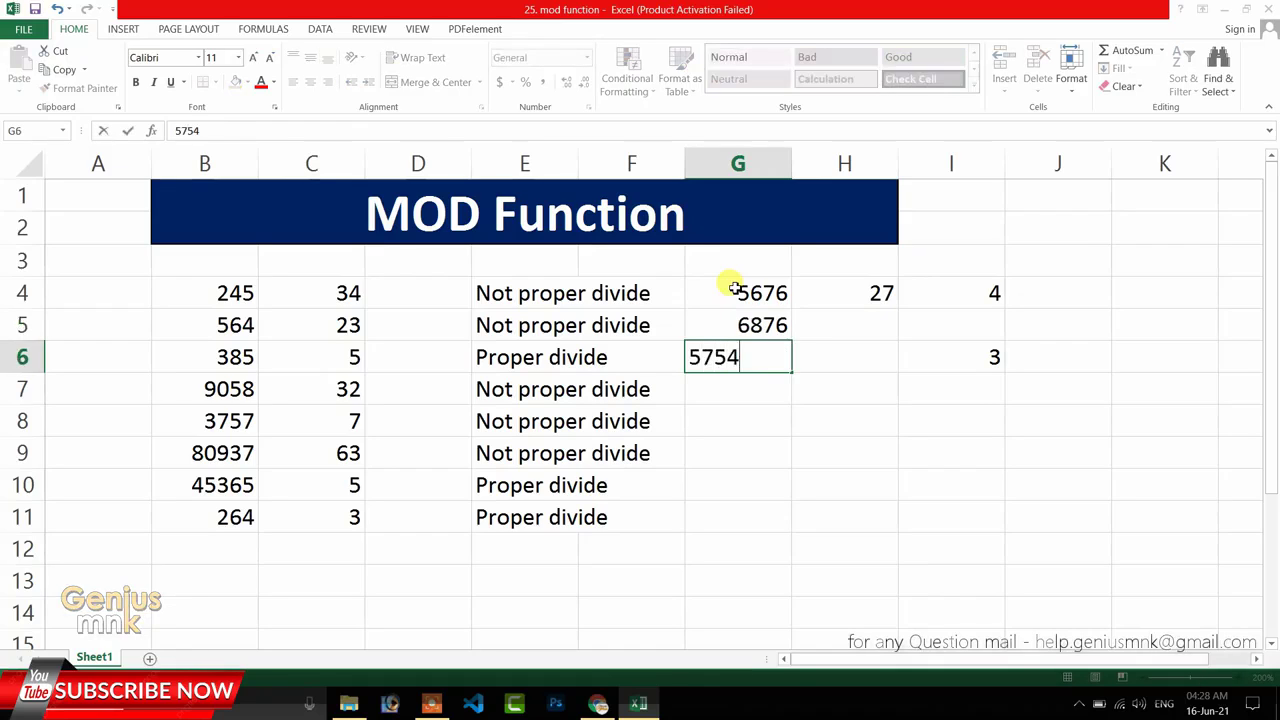
pyautogui.press('Return')
pyautogui.write('067')
pyautogui.press('BackSpace')
pyautogui.press('BackSpace')
pyautogui.press('BackSpace')
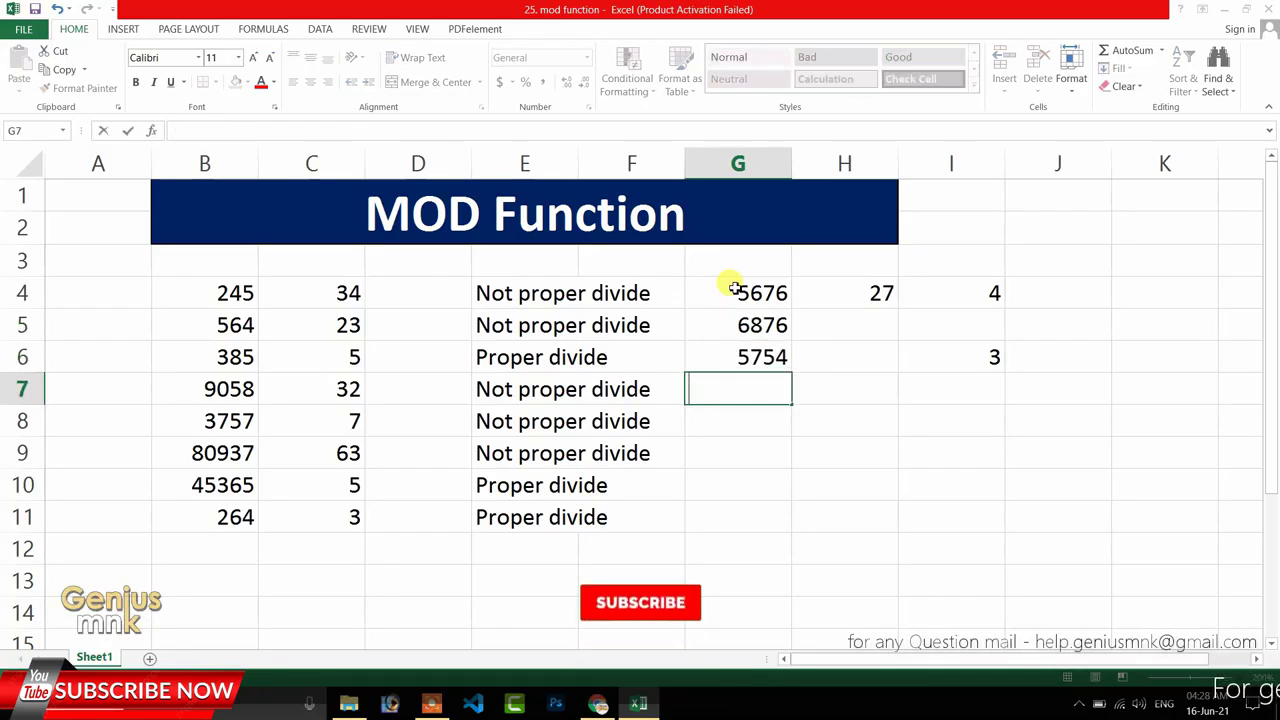
pyautogui.write('35495')
pyautogui.press('Return')
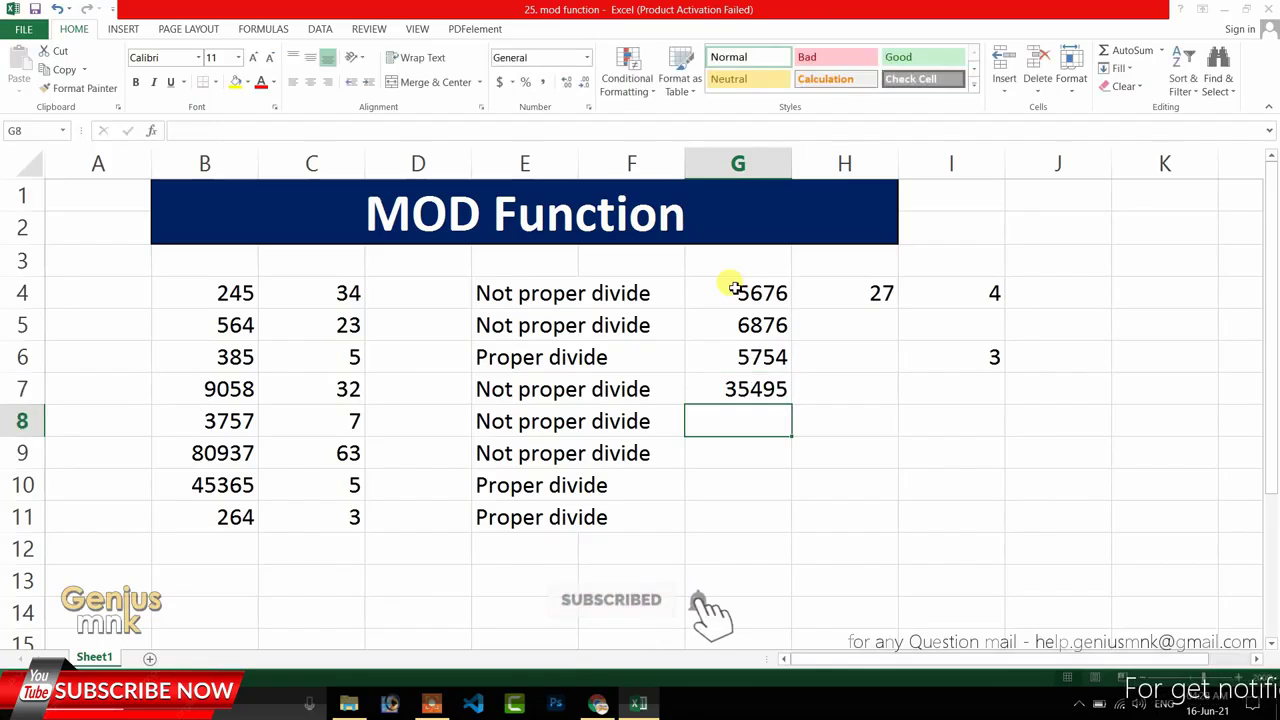
# Replace the contents of H4 and fill cells H4 to H7 with the divisors 34, 26, 34 and 9.
pyautogui.click(870, 290)
pyautogui.press('Delete')
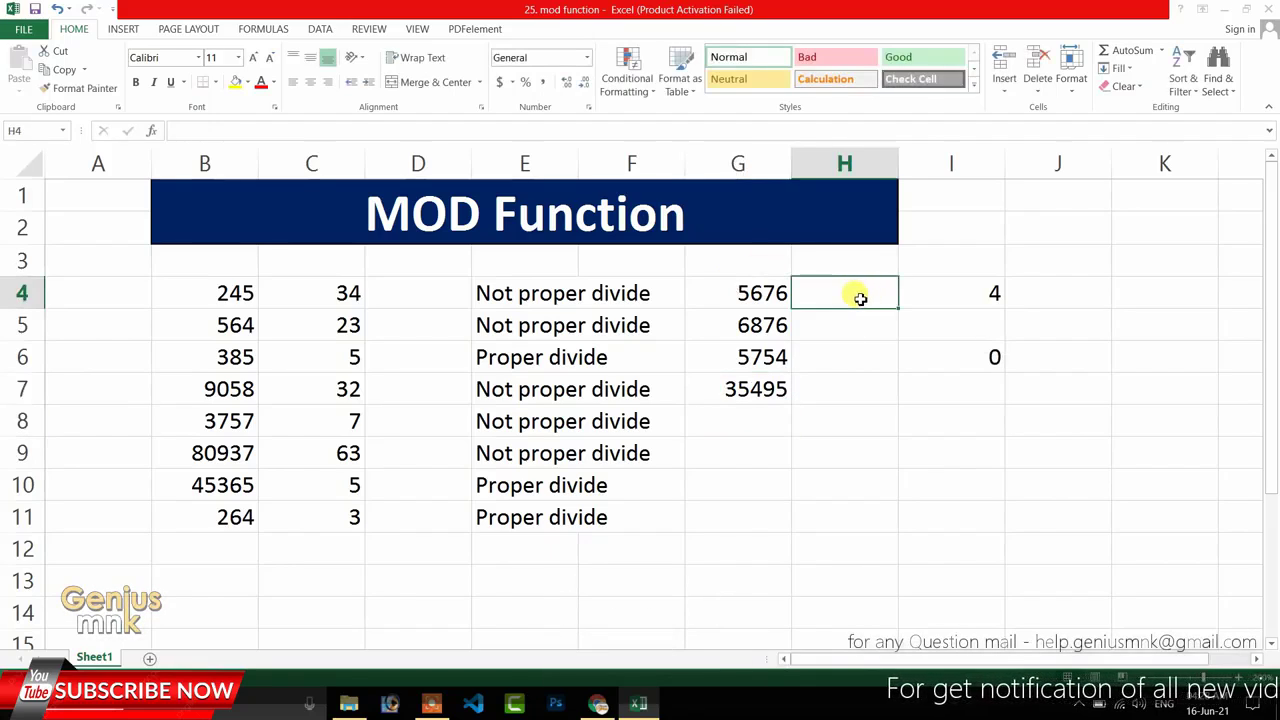
pyautogui.write('34')
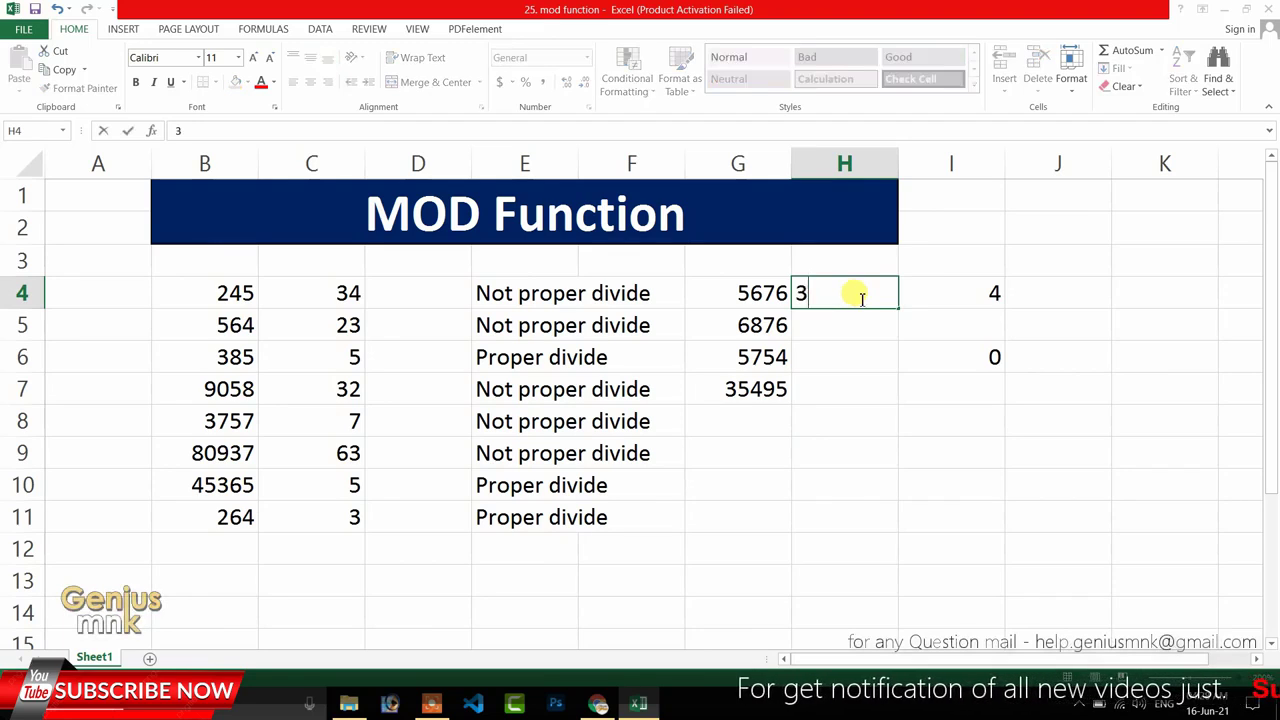
pyautogui.press('Return')
pyautogui.write('26')
pyautogui.press('Return')
pyautogui.write('34')
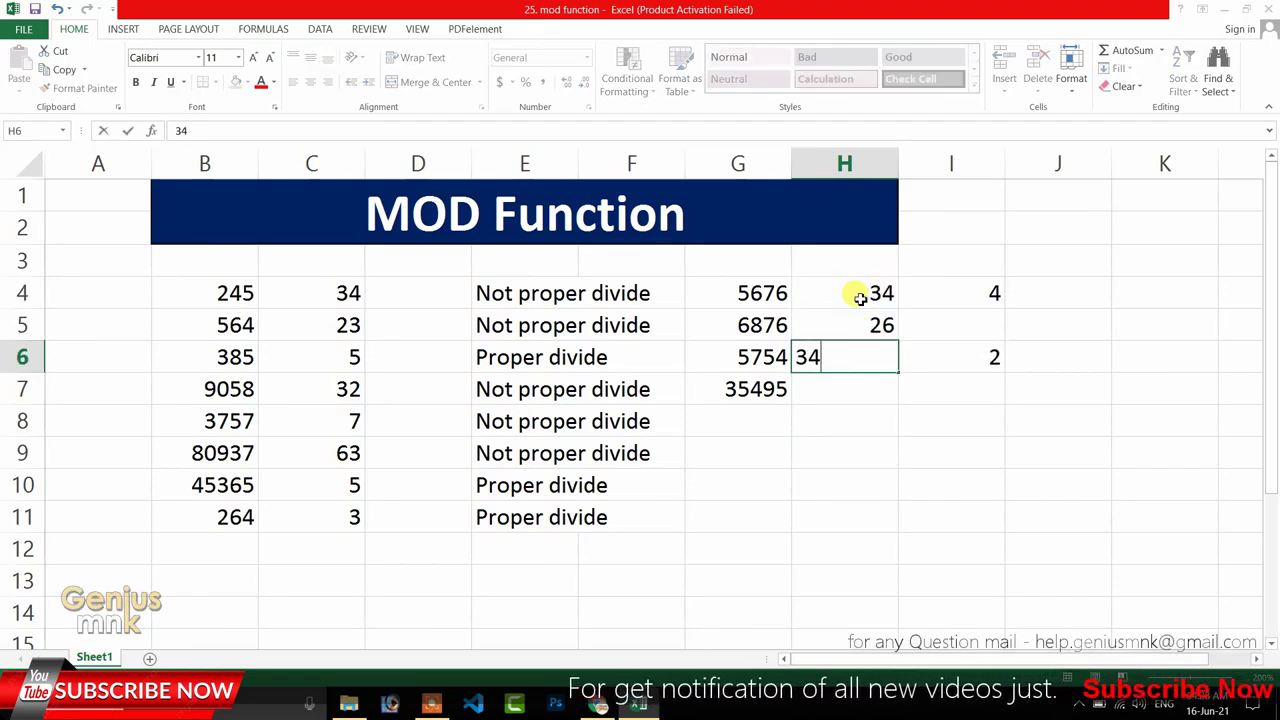
pyautogui.press('Return')
pyautogui.write('9')
pyautogui.press('Return')
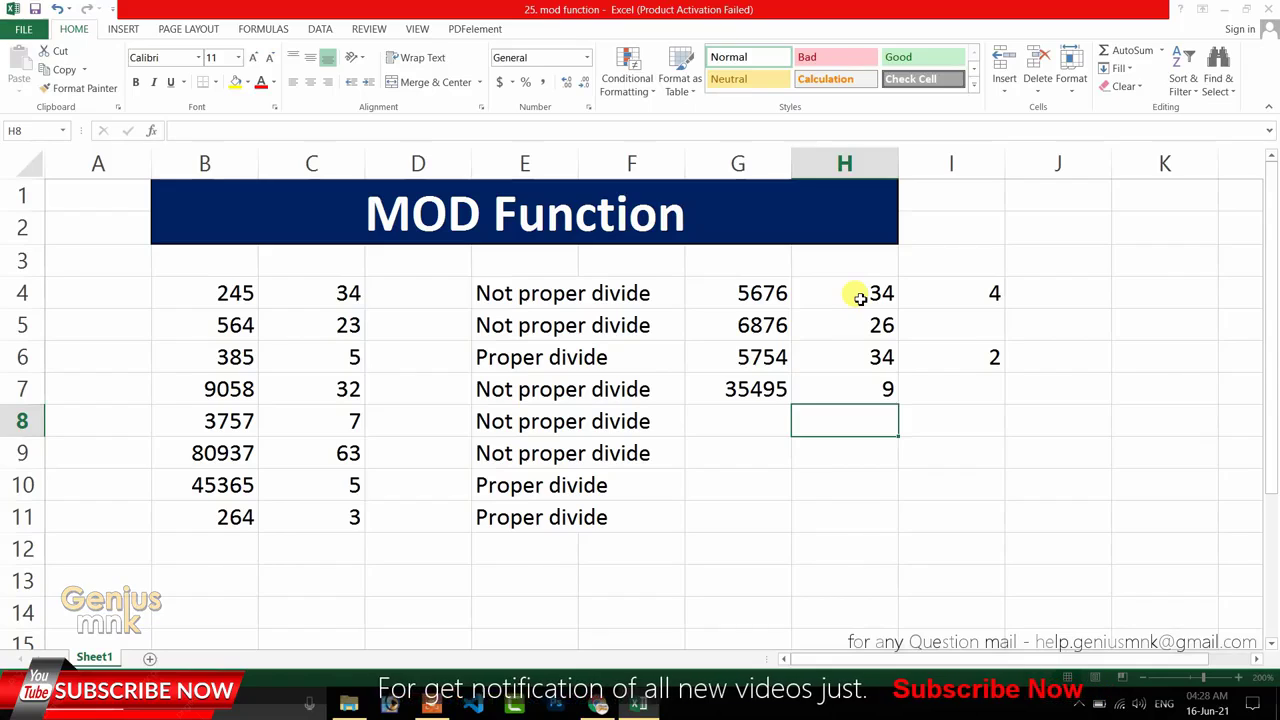
# Clear cells I4 to I7 and calculate the first remainder in I4 with the formula =MOD(G4,H4).
pyautogui.moveTo(982, 298); pyautogui.dragTo(977, 380)
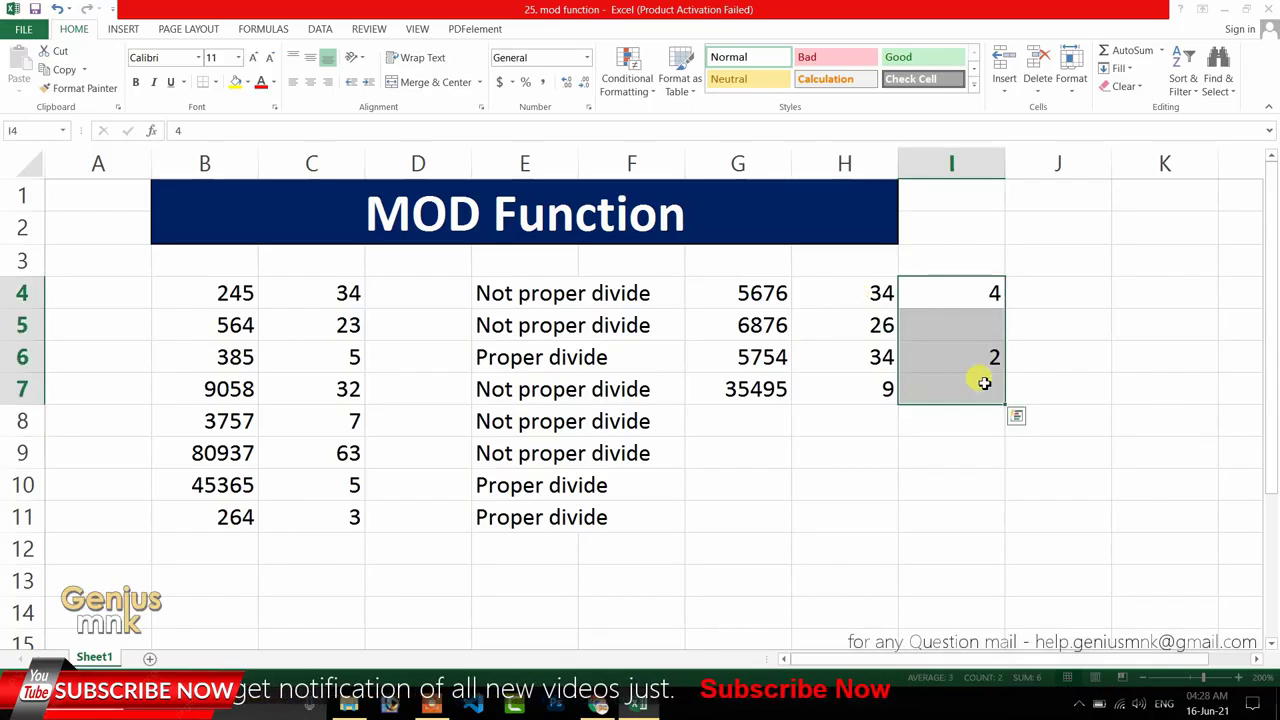
pyautogui.press('Delete')
pyautogui.click(966, 291)
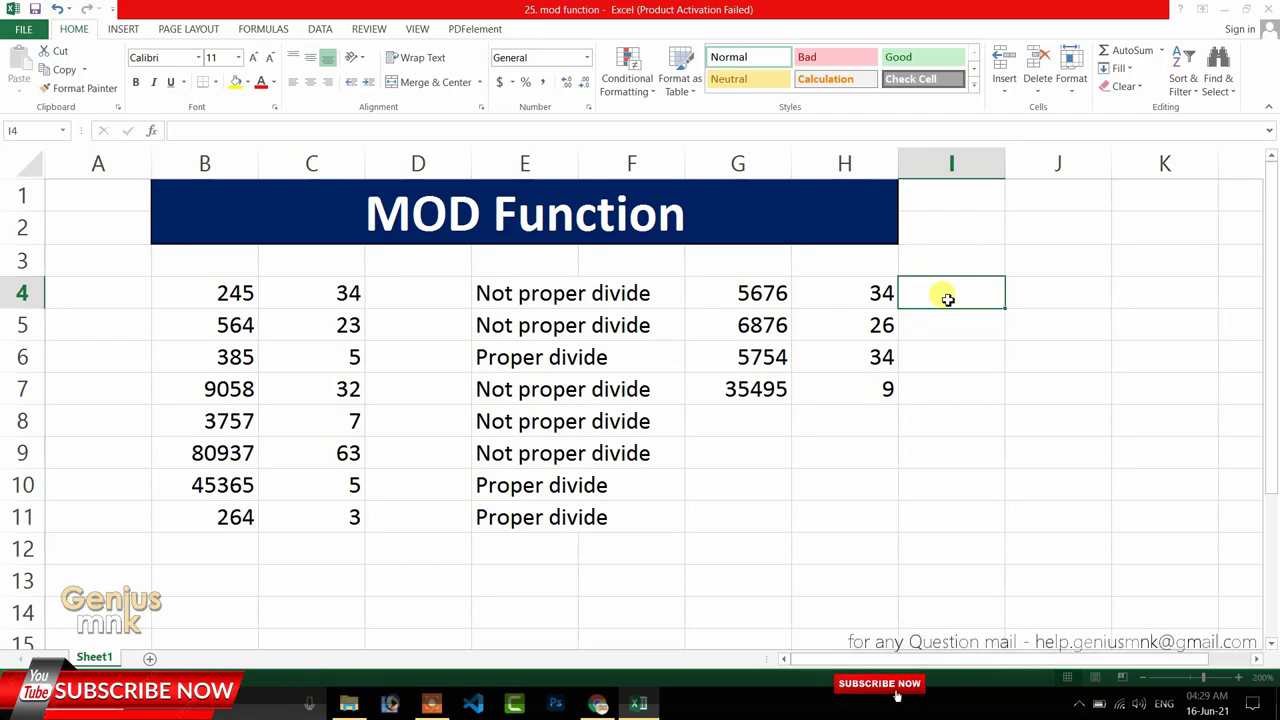
pyautogui.write('=')
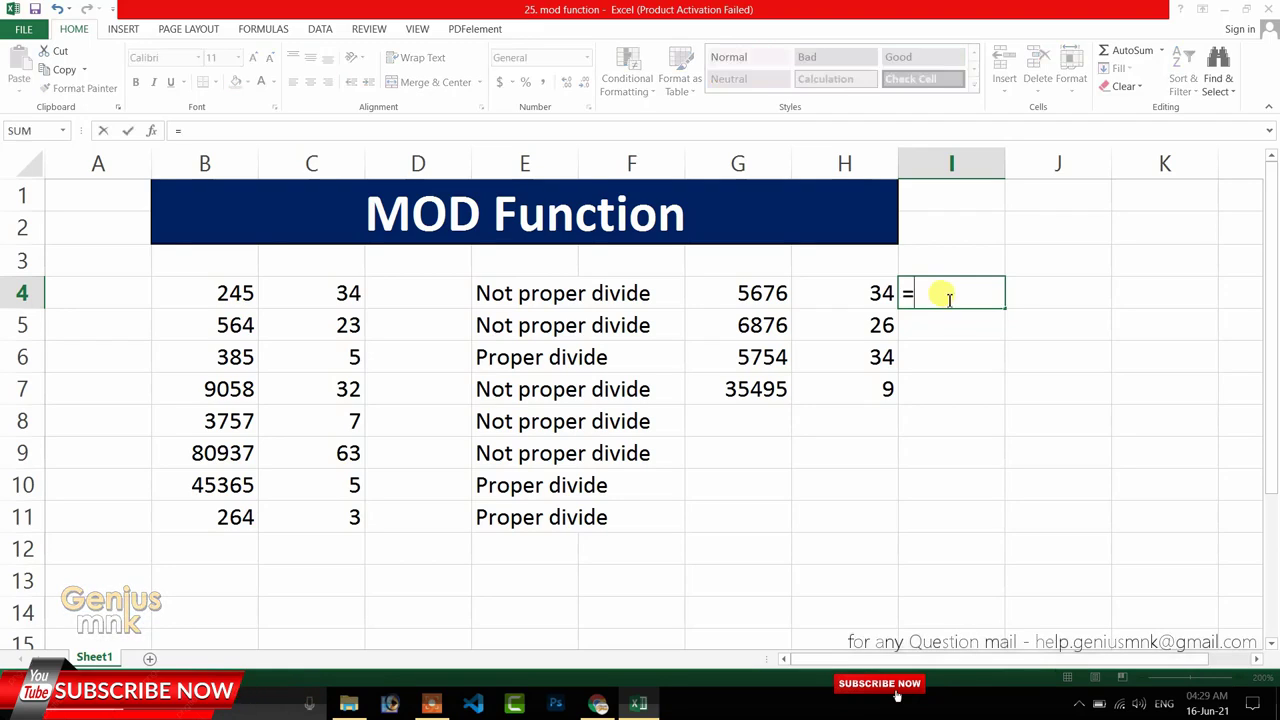
pyautogui.write('mod')
pyautogui.press('Tab')
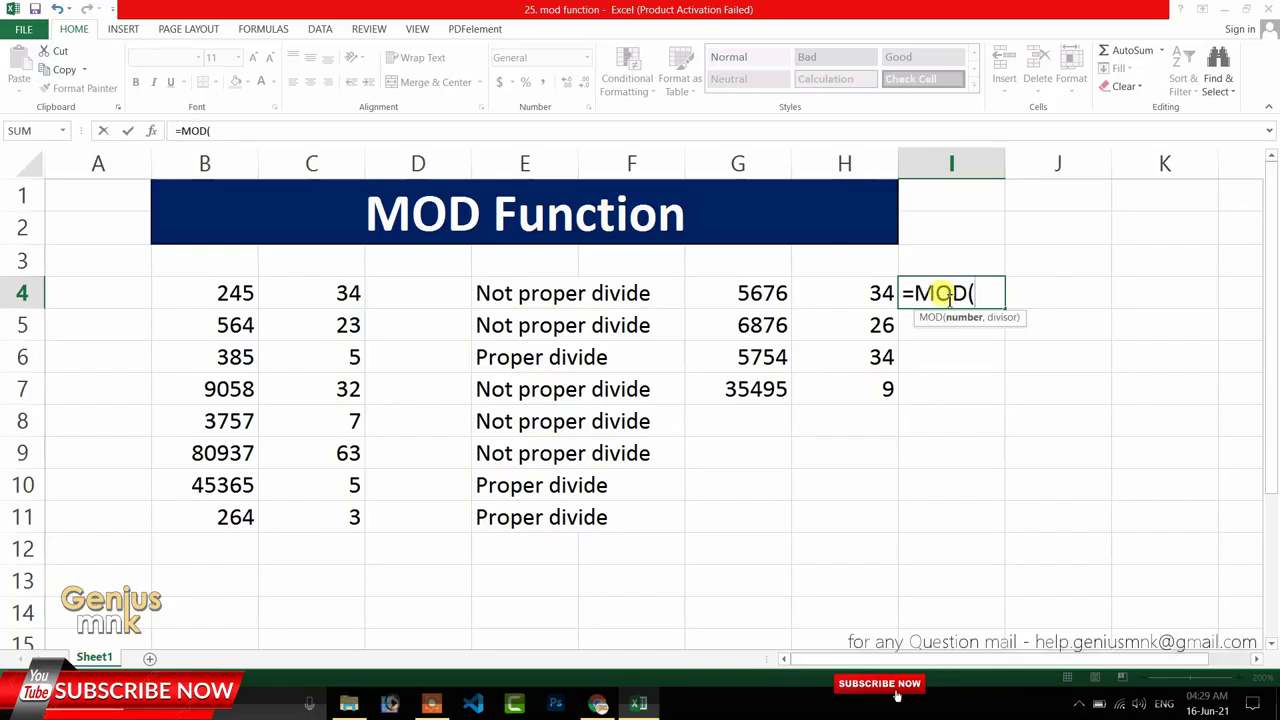
pyautogui.click(752, 288)
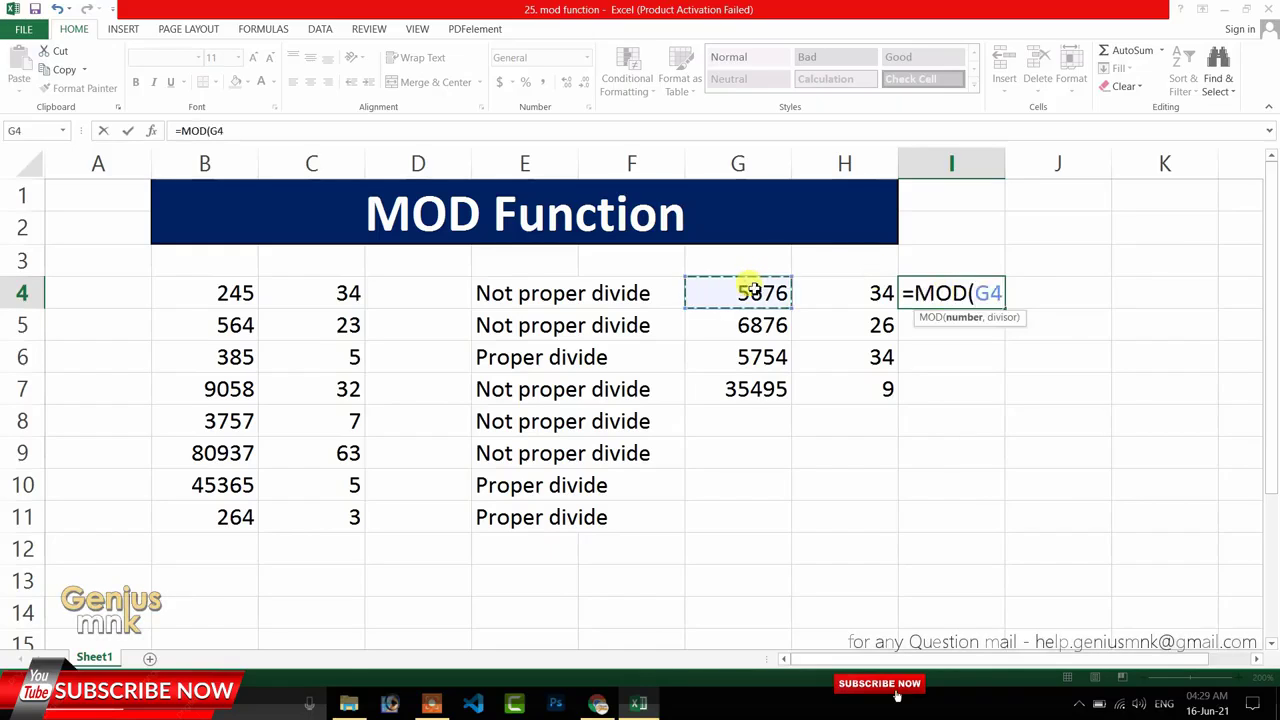
pyautogui.write(',')
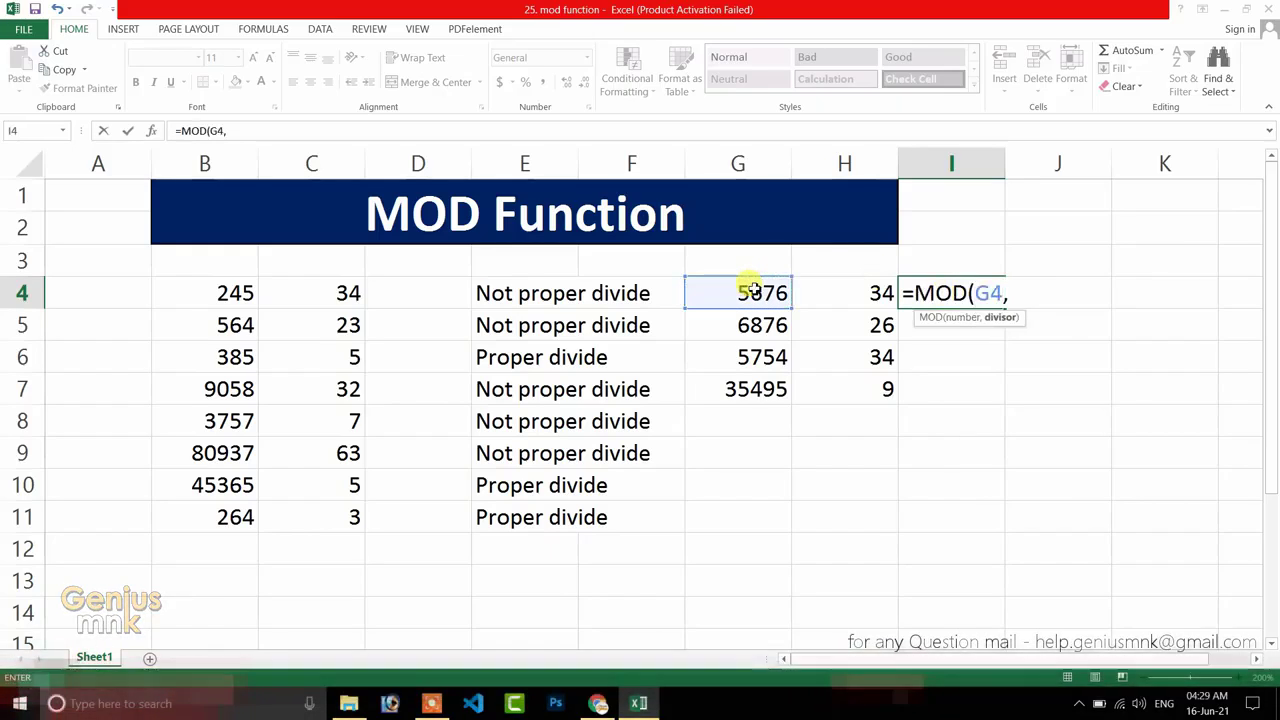
pyautogui.click(862, 296)
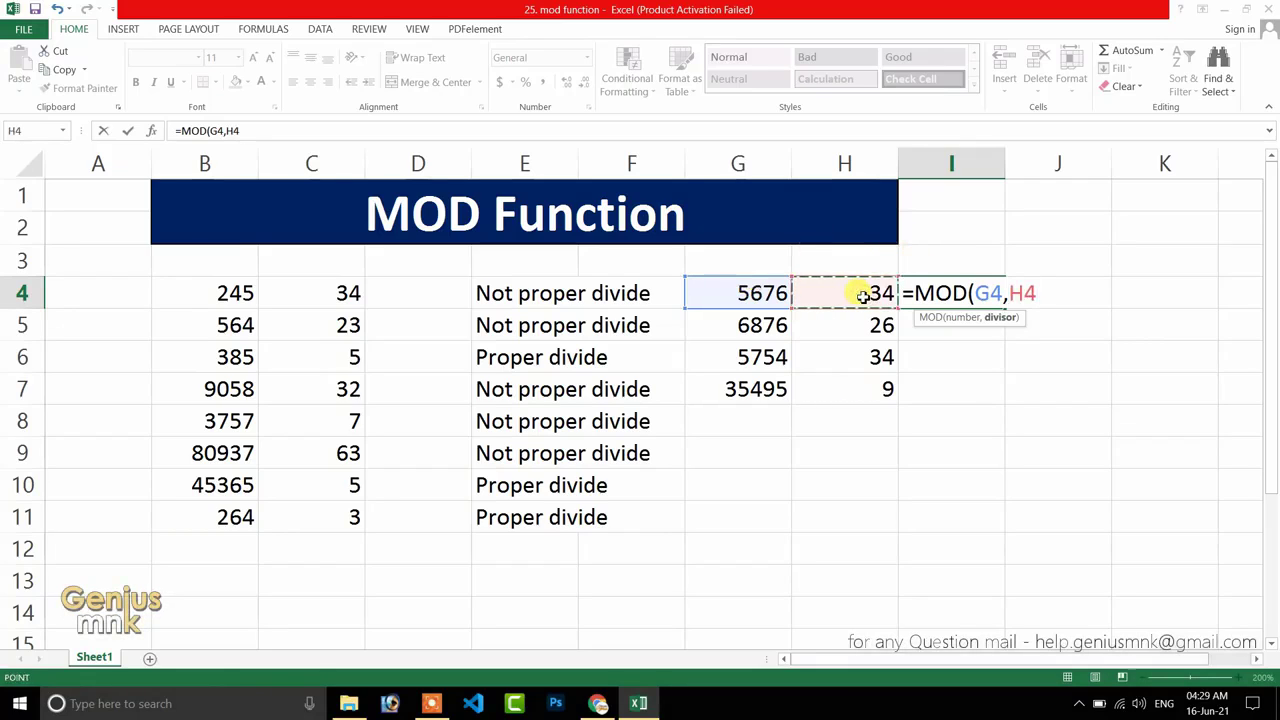
pyautogui.write(')')
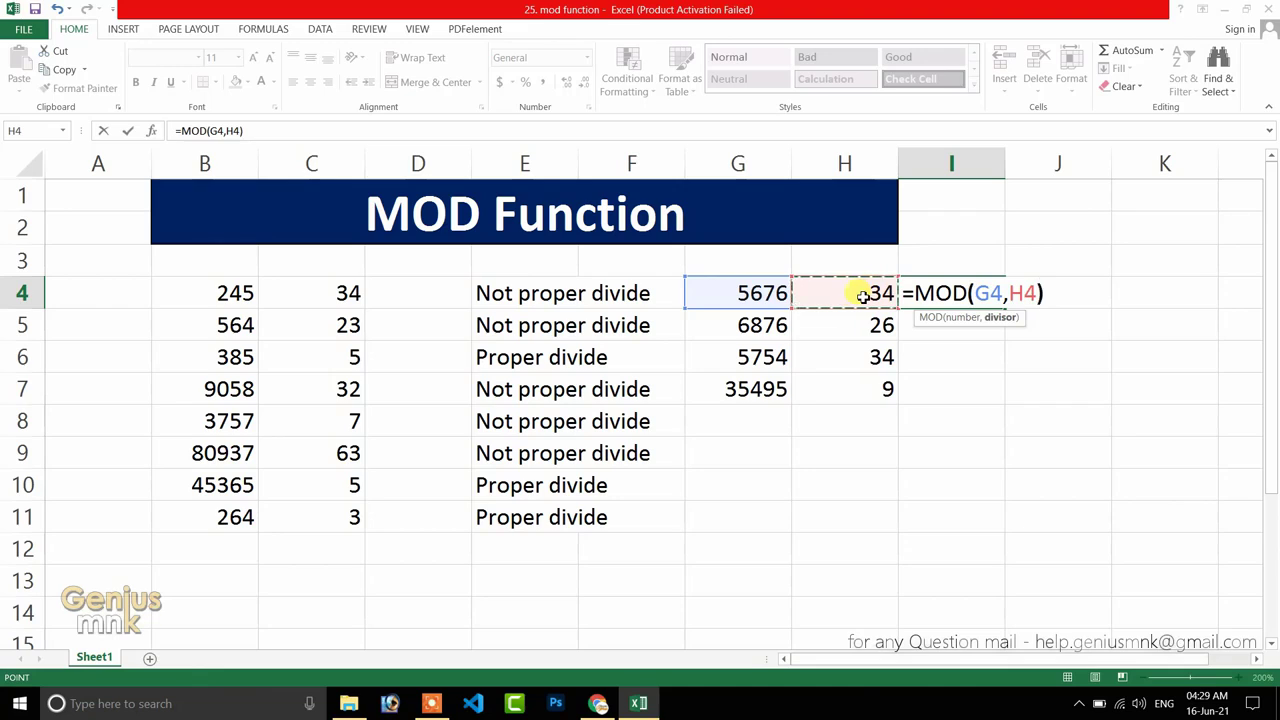
pyautogui.press('Return')
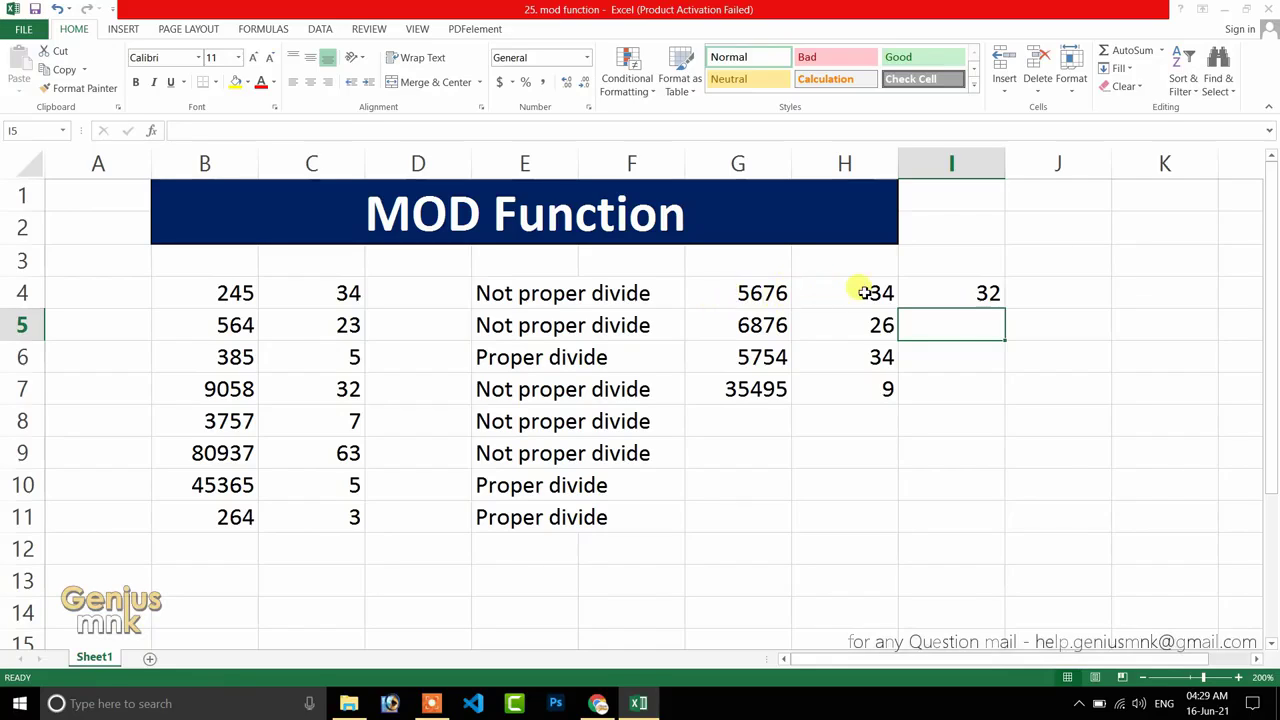
# Copy the remainder formula from I4 down to I7 and check the row 5 calculation.
pyautogui.click(985, 294)
pyautogui.moveTo(1008, 311); pyautogui.dragTo(990, 398)
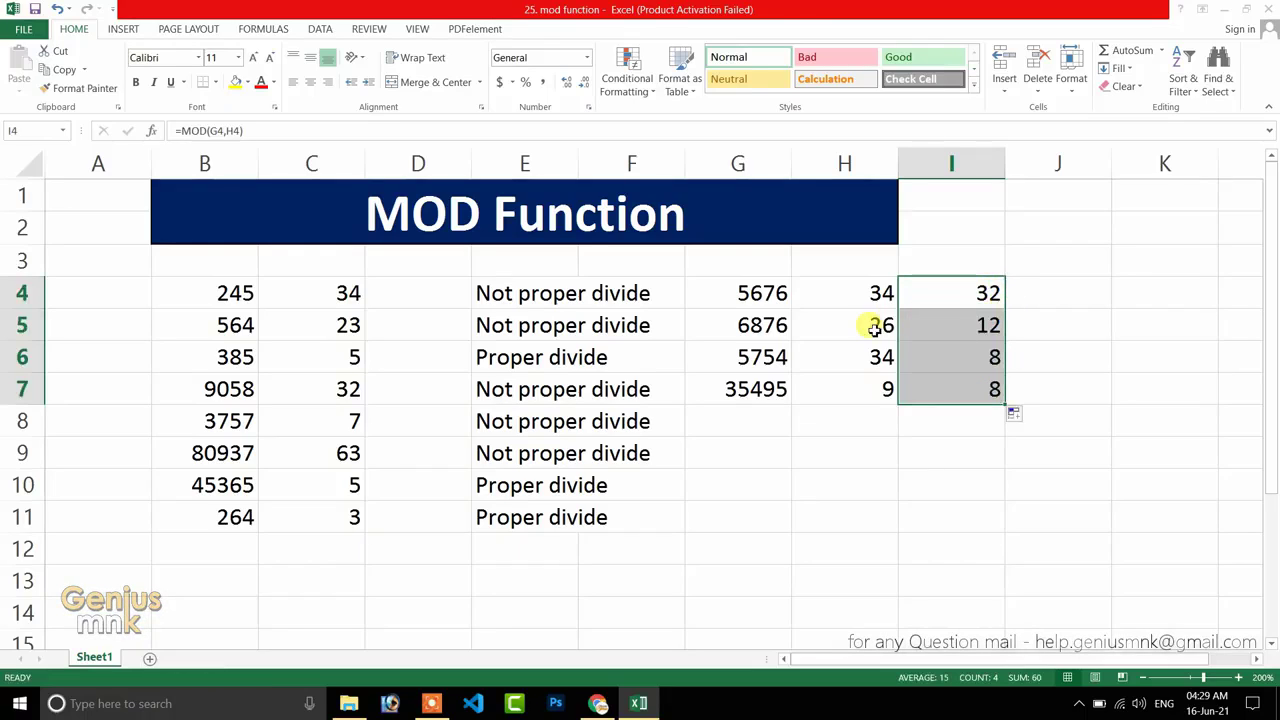
pyautogui.click(768, 326)
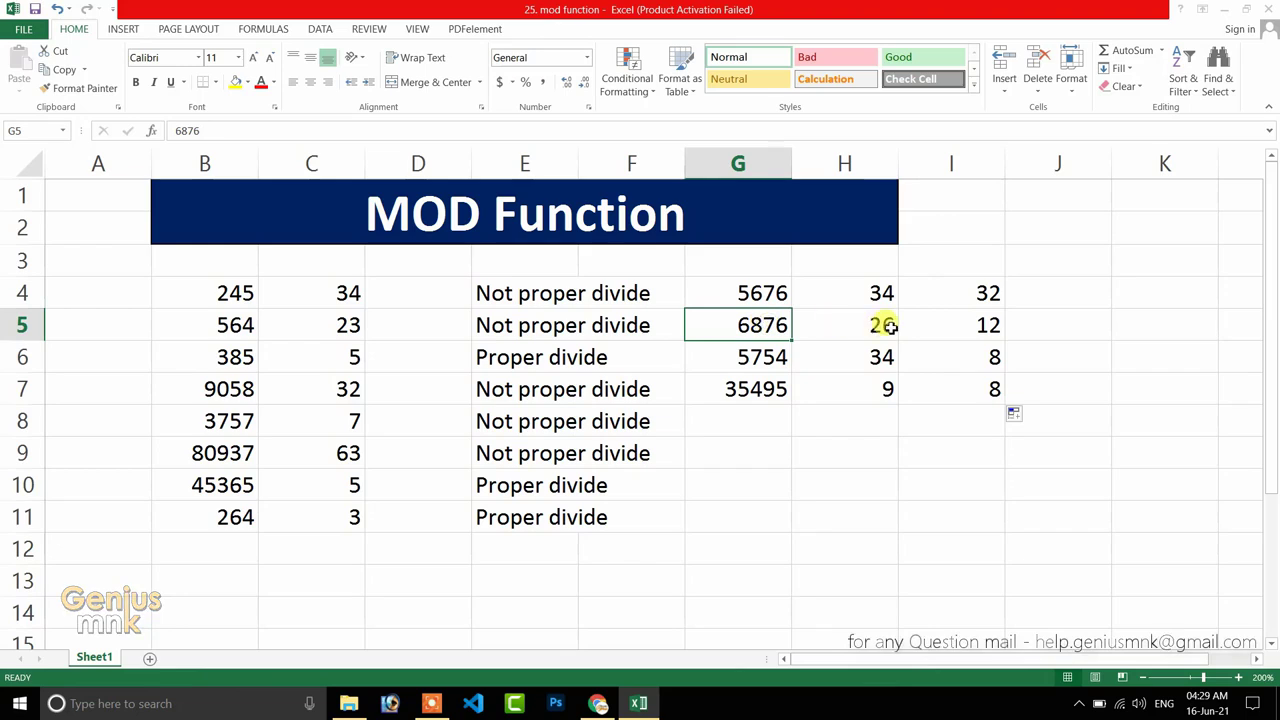
pyautogui.click(983, 324)
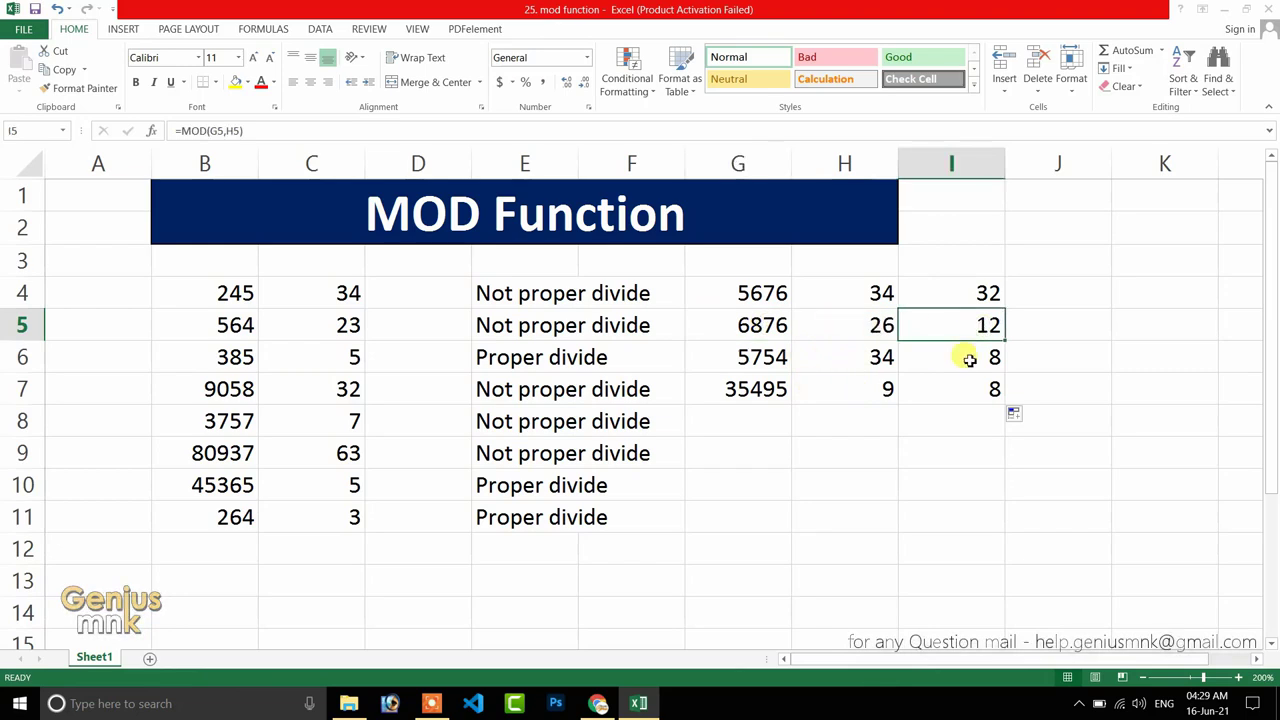
# Clear the practice numbers, divisors and remainders from cells G4 to I9.
pyautogui.moveTo(987, 290); pyautogui.dragTo(981, 410)
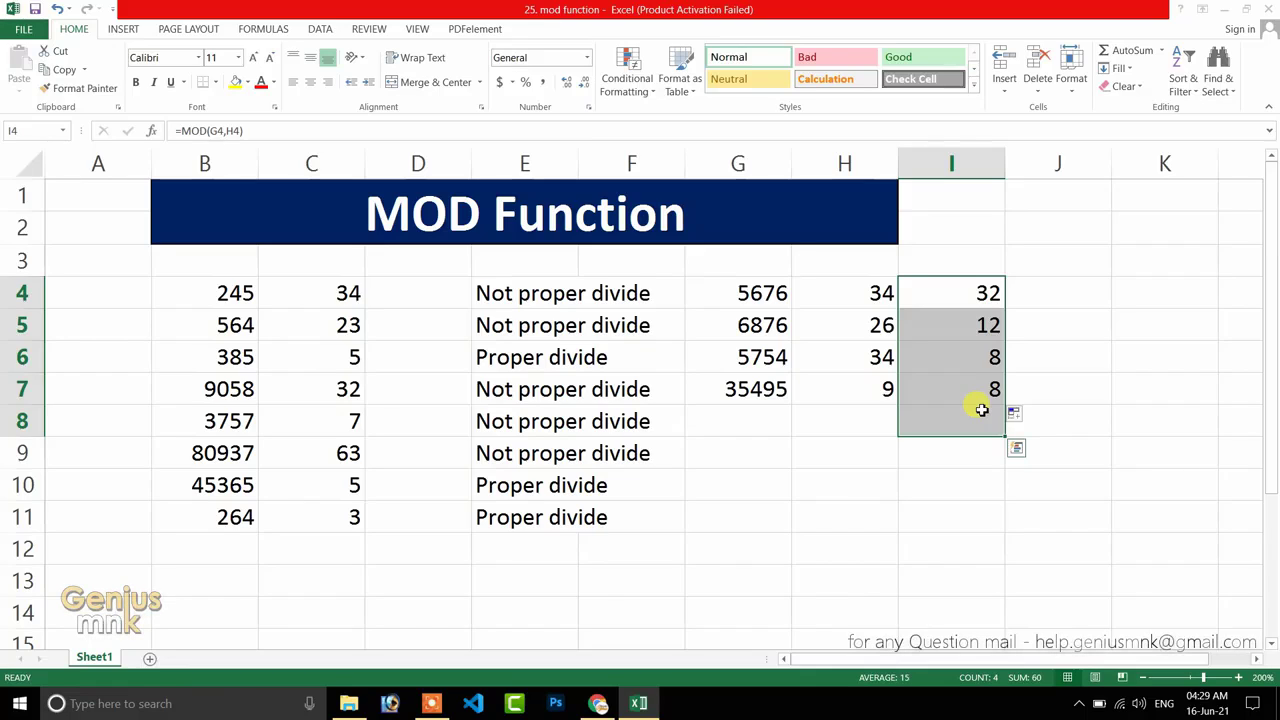
pyautogui.moveTo(748, 290); pyautogui.dragTo(971, 440)
pyautogui.press('Delete')
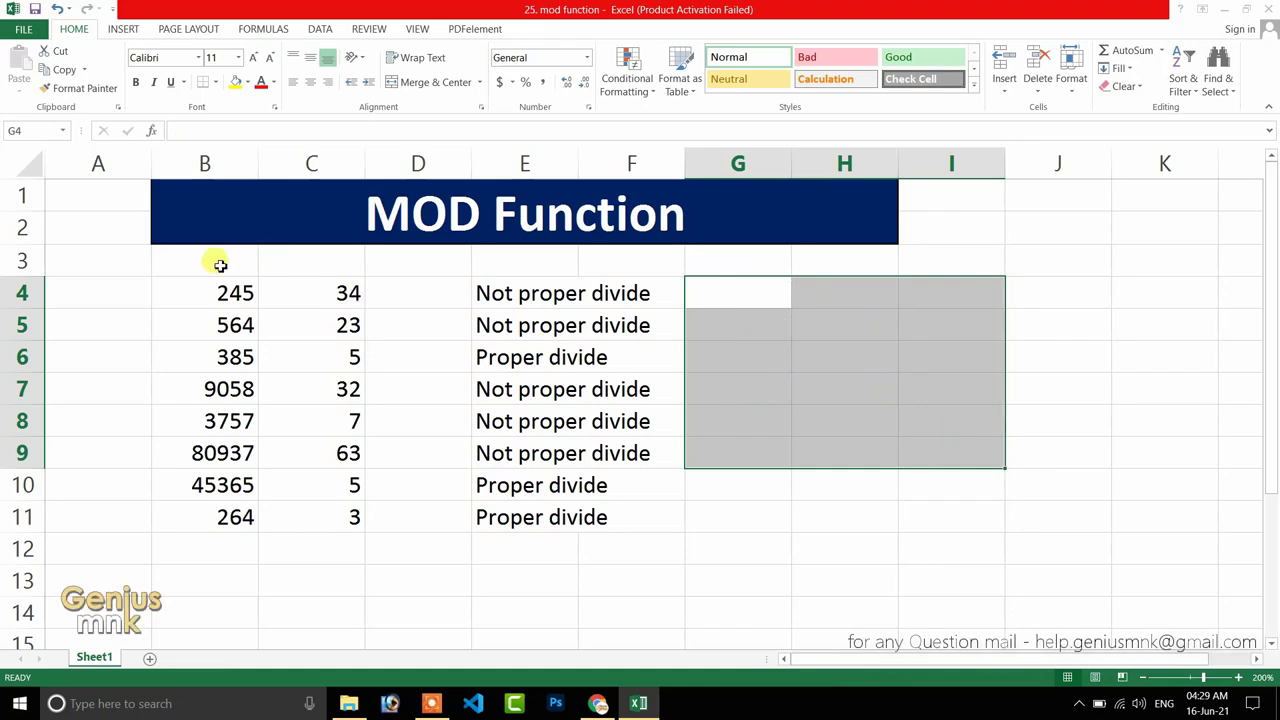
# Examine the number in B4, the divisor in C4 and each argument of the IF and MOD formula in E4.
pyautogui.click(207, 301)
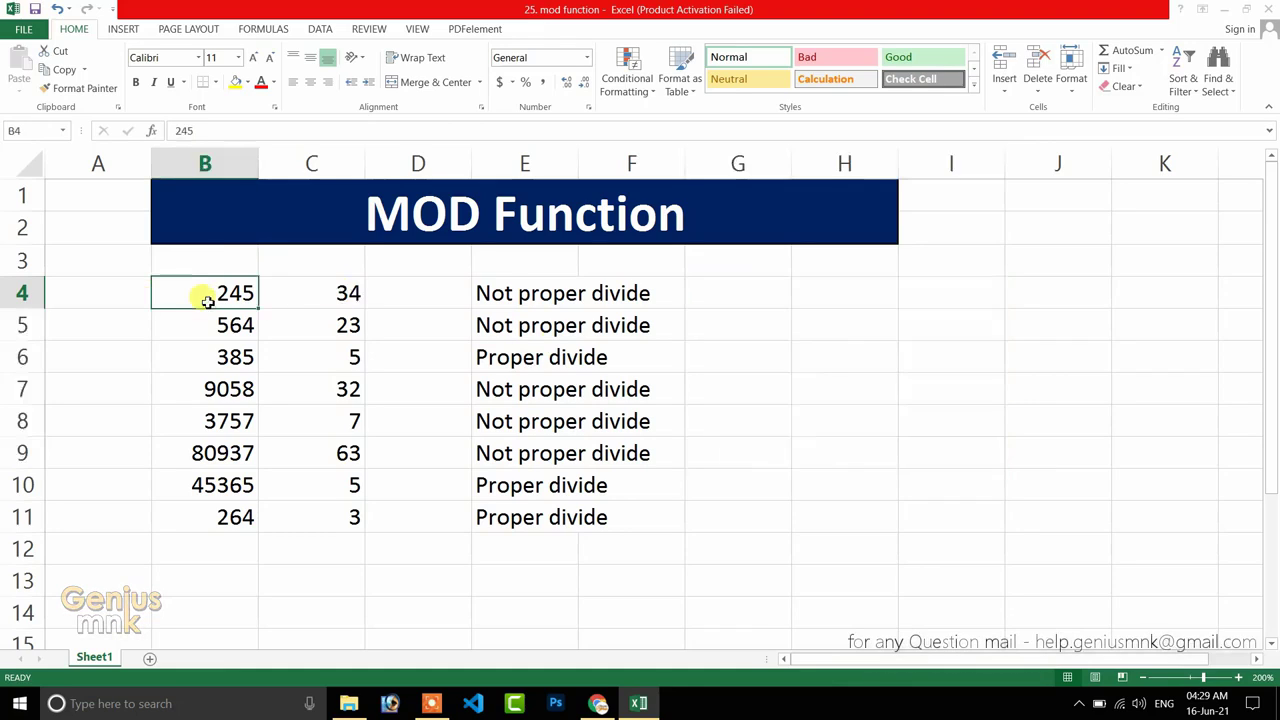
pyautogui.click(332, 292)
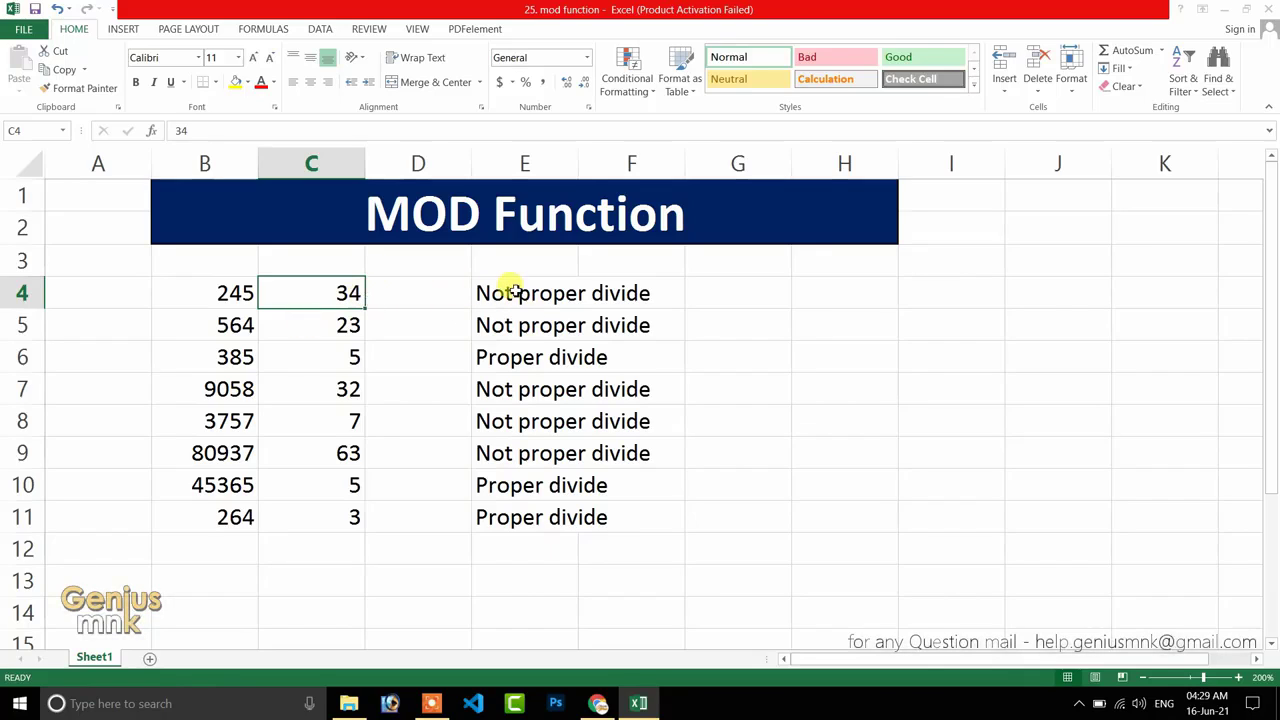
pyautogui.click(228, 294)
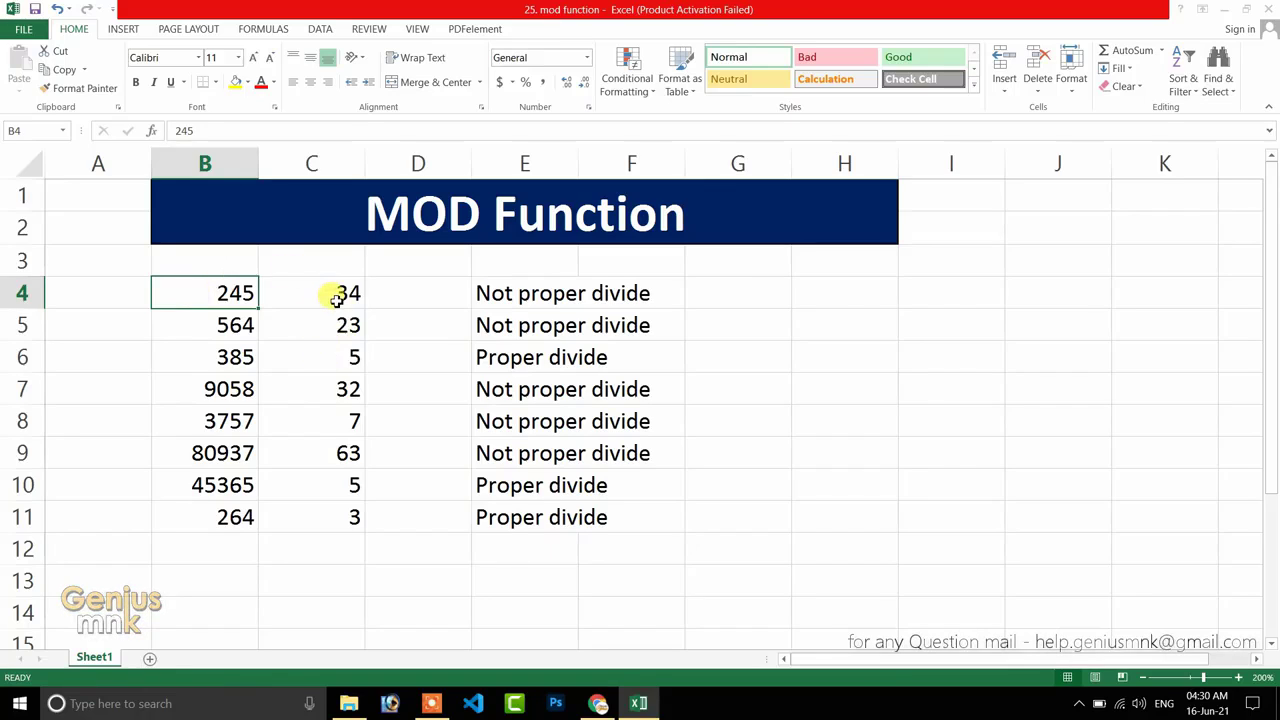
pyautogui.click(517, 295)
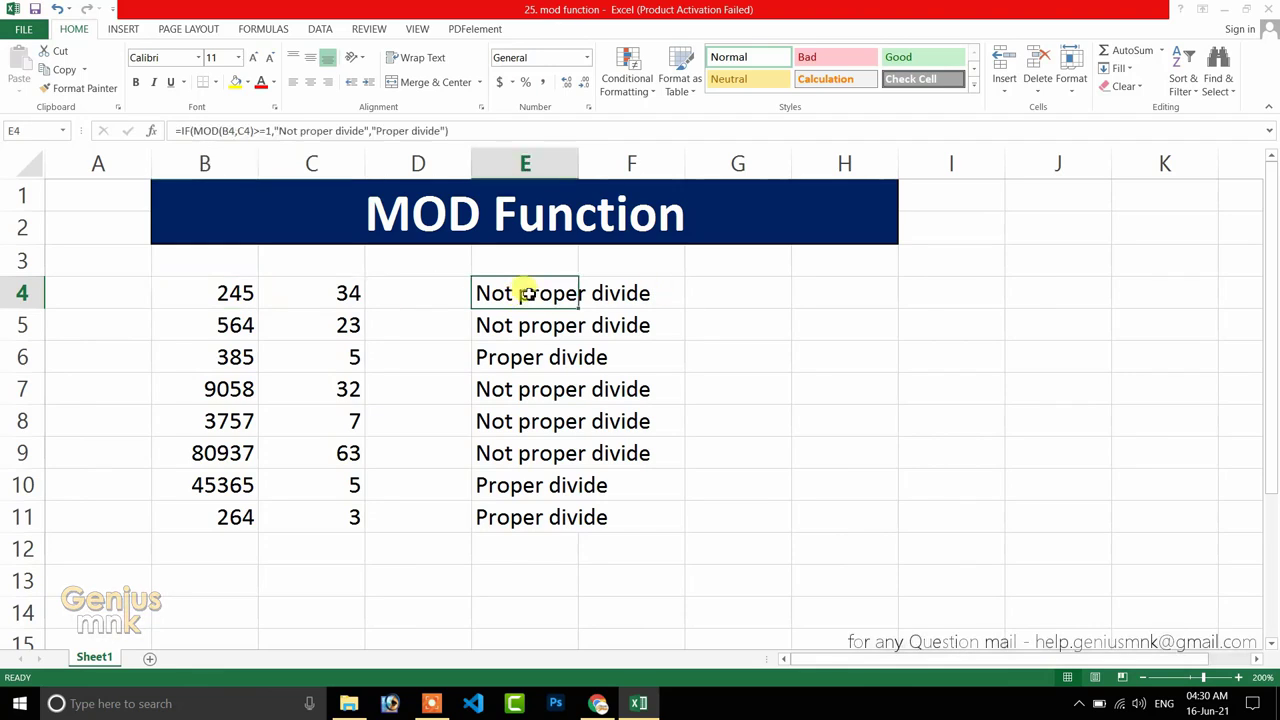
pyautogui.doubleClick(525, 292)
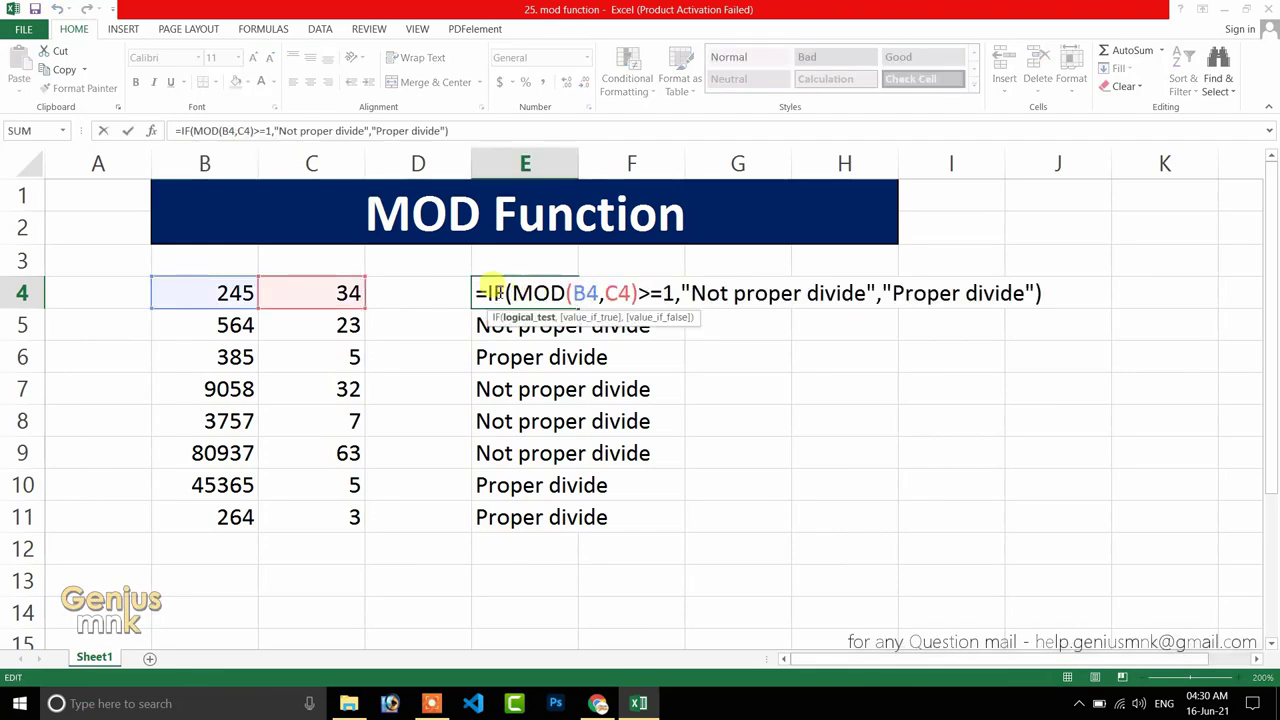
pyautogui.moveTo(487, 291); pyautogui.dragTo(505, 291)
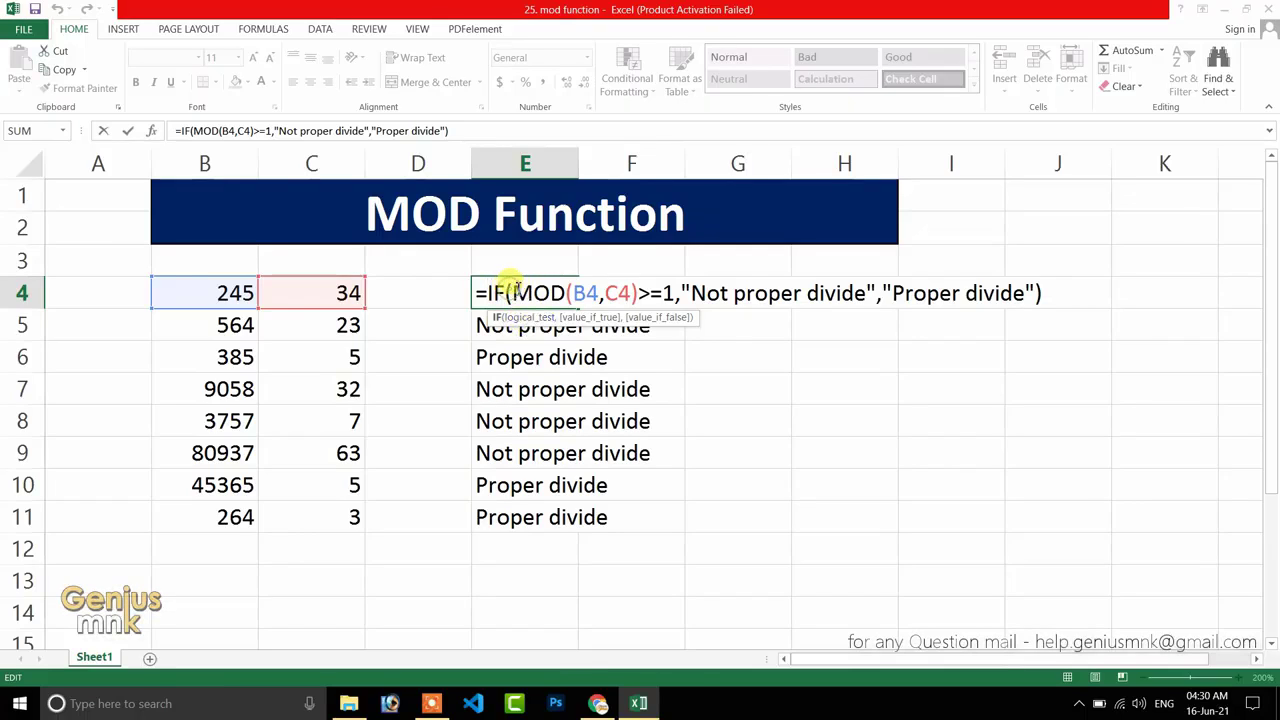
pyautogui.moveTo(512, 290); pyautogui.dragTo(676, 290)
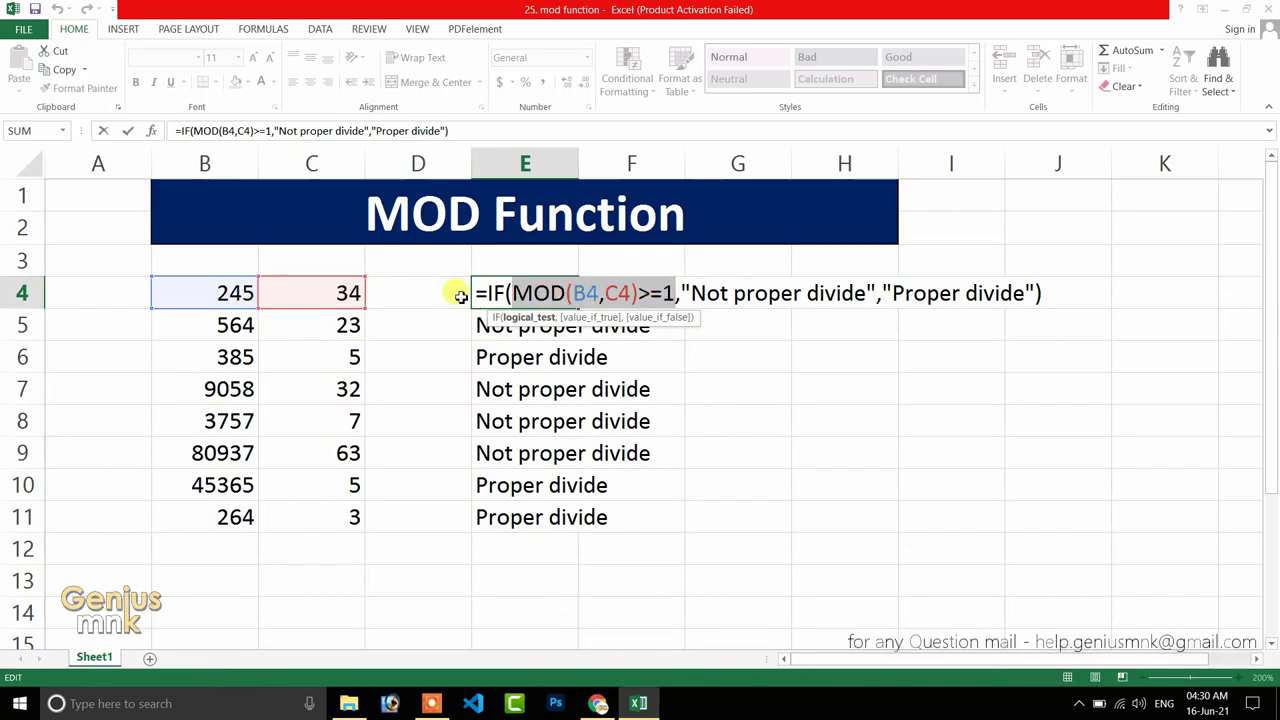
pyautogui.click(640, 292)
pyautogui.moveTo(640, 292); pyautogui.dragTo(663, 289)
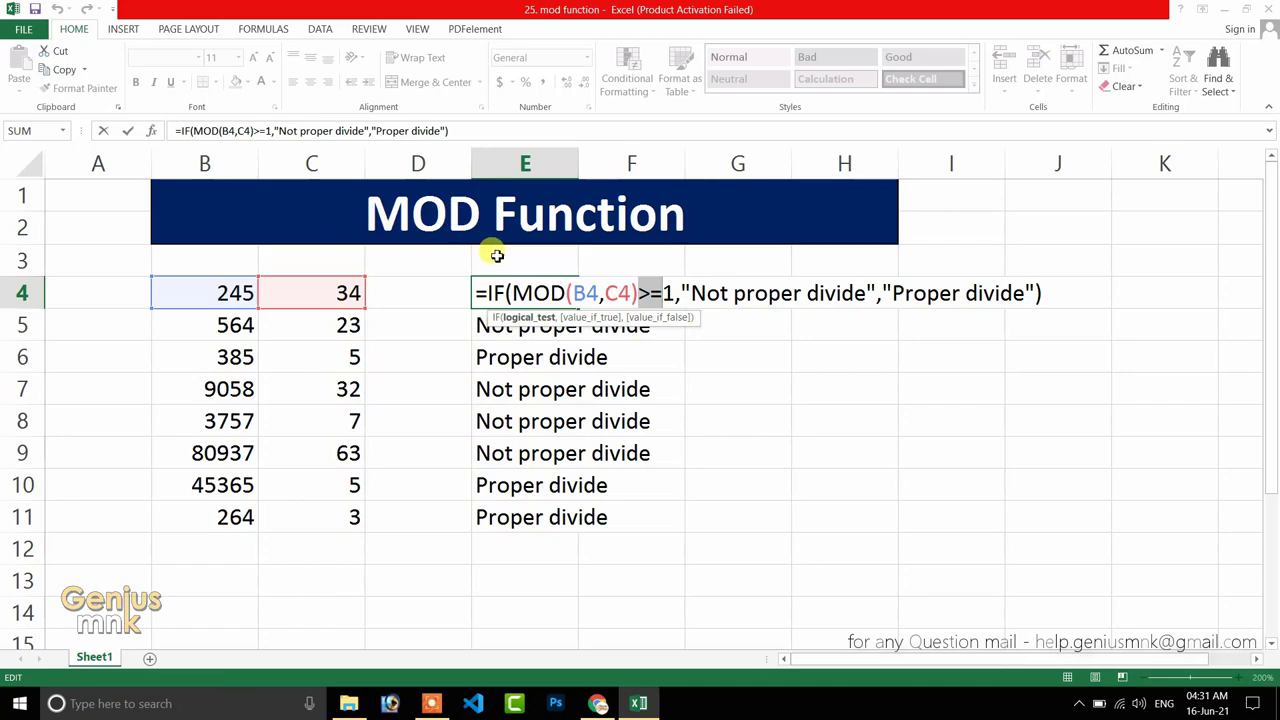
pyautogui.moveTo(511, 292); pyautogui.dragTo(675, 293)
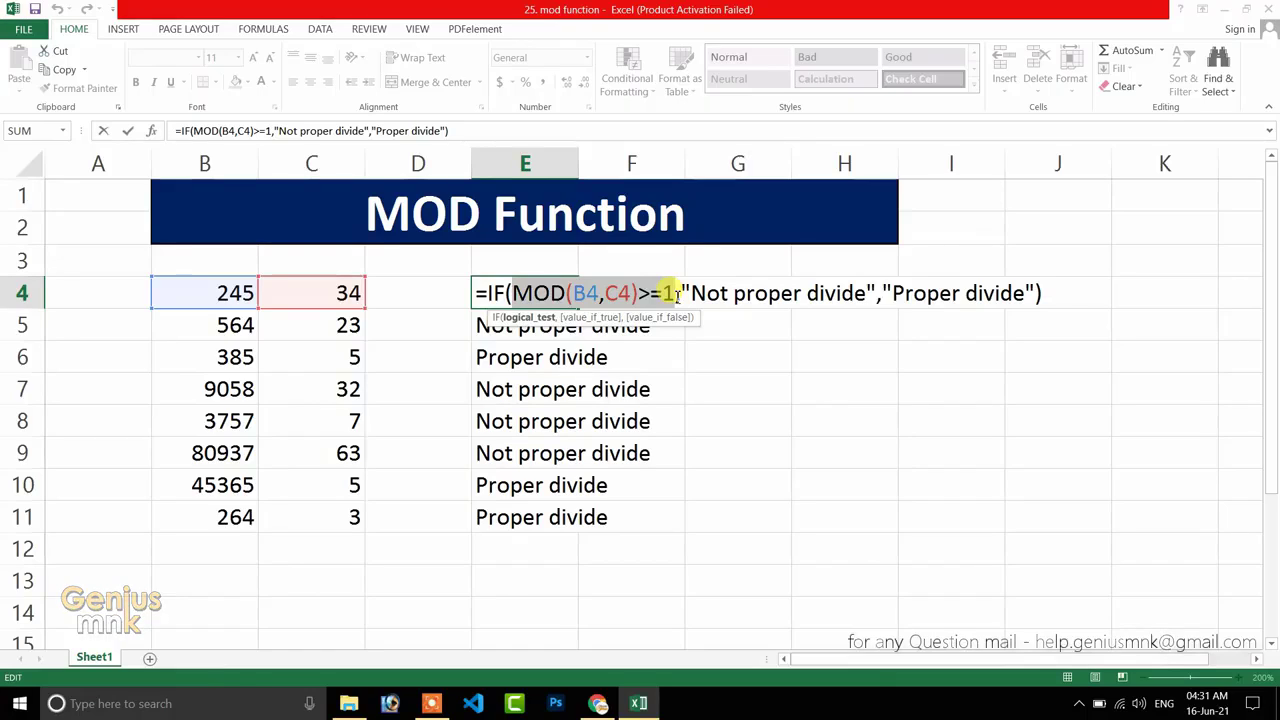
pyautogui.moveTo(689, 292); pyautogui.dragTo(845, 291)
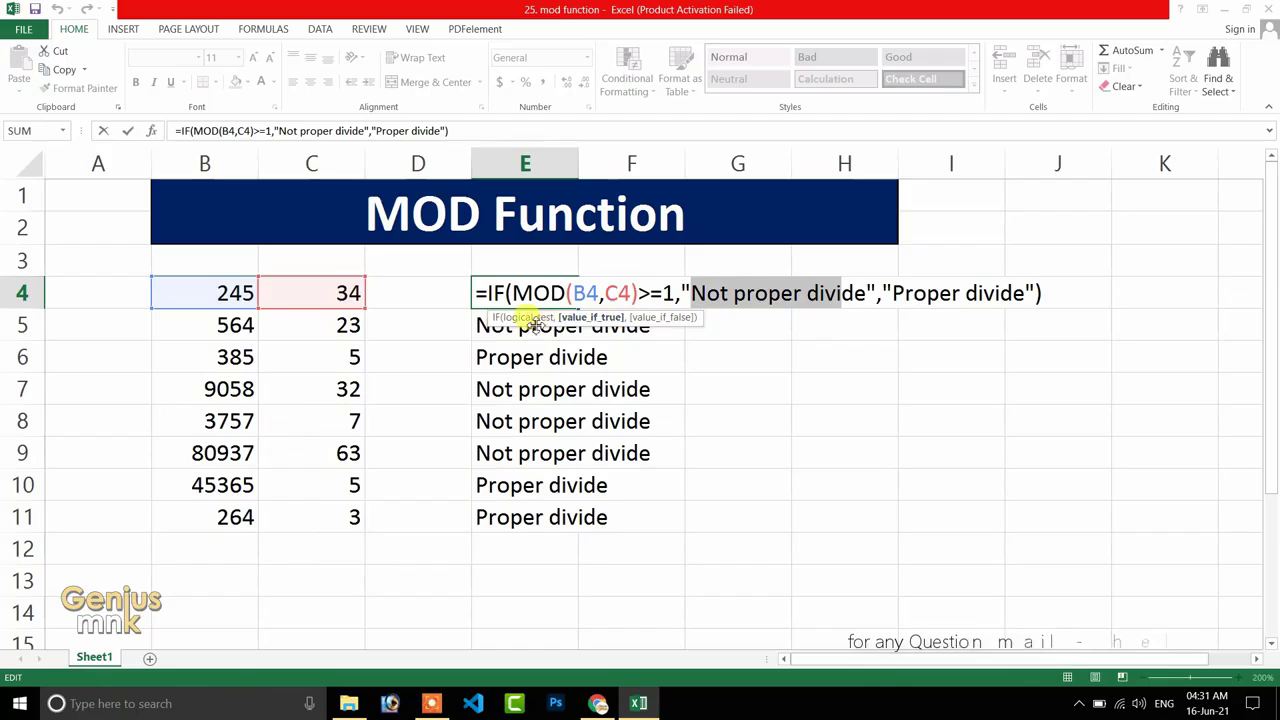
pyautogui.moveTo(512, 292)
pyautogui.mouseDown()
pyautogui.moveTo(666, 293)
pyautogui.moveTo(516, 292)
pyautogui.mouseUp()
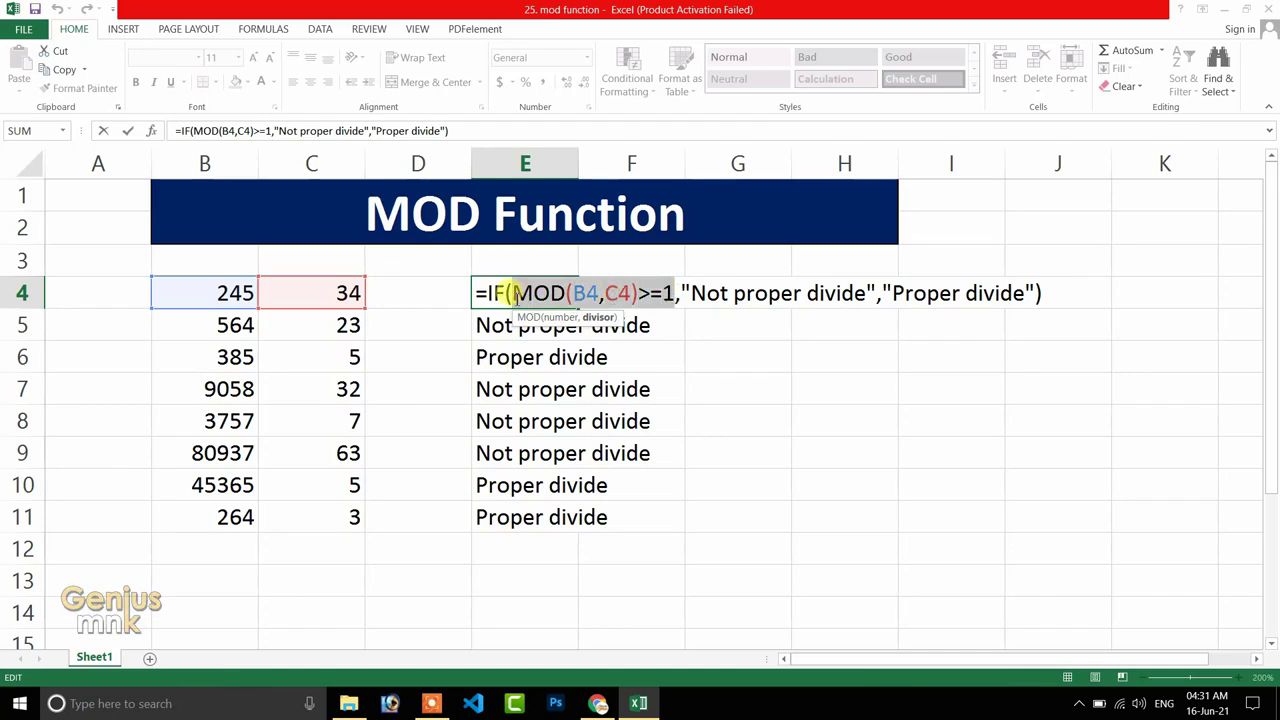
pyautogui.click(895, 292)
pyautogui.moveTo(895, 292); pyautogui.dragTo(1028, 293)
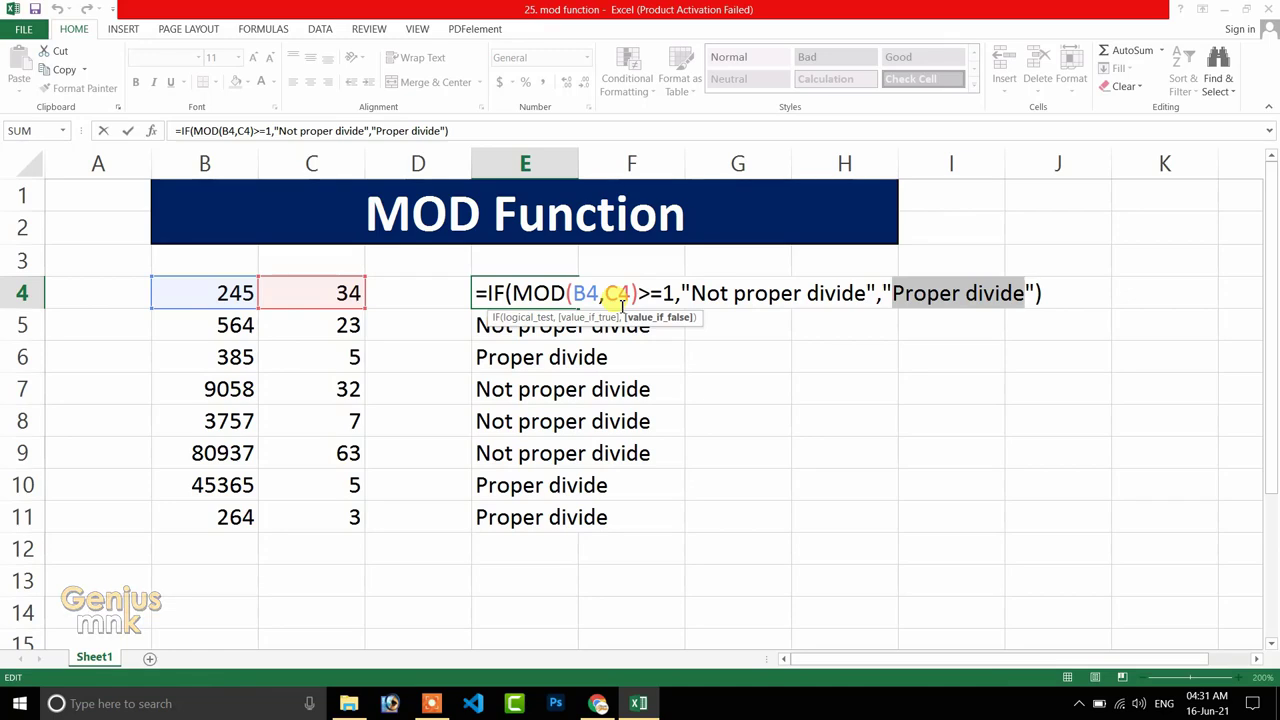
pyautogui.hotkey('ctrl', 'Return')
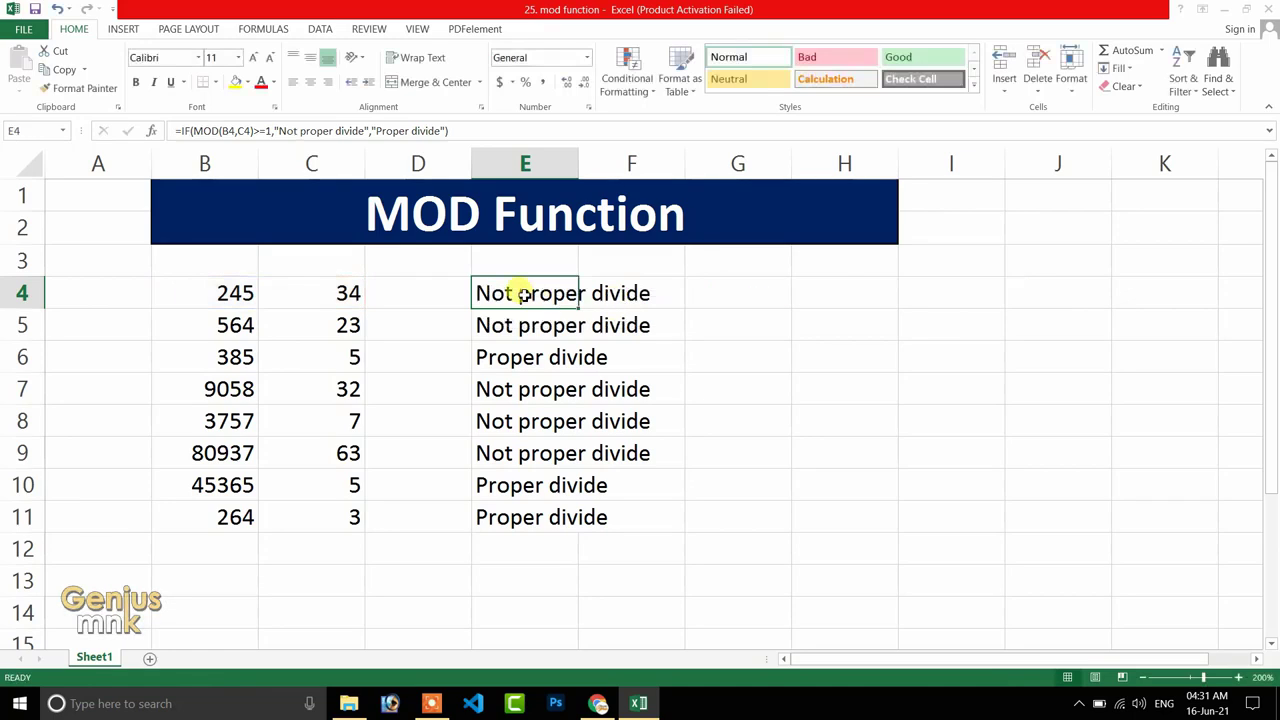
# Clear the existing formulas from cells E4 to E13.
pyautogui.moveTo(524, 295); pyautogui.dragTo(536, 568)
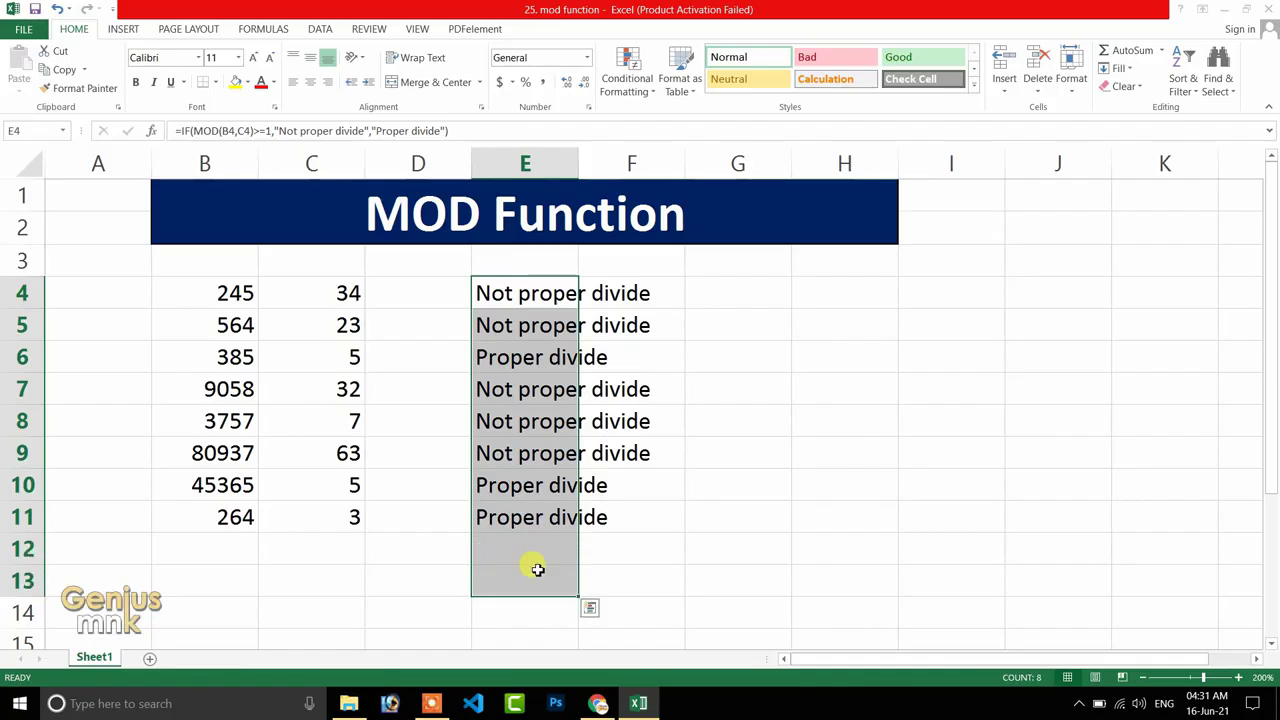
pyautogui.press('Delete')
# Calculate the remainders in E4 to E11 by entering =MOD(B4,C4) in E4 and copying it down to row 11.
pyautogui.click(506, 292)
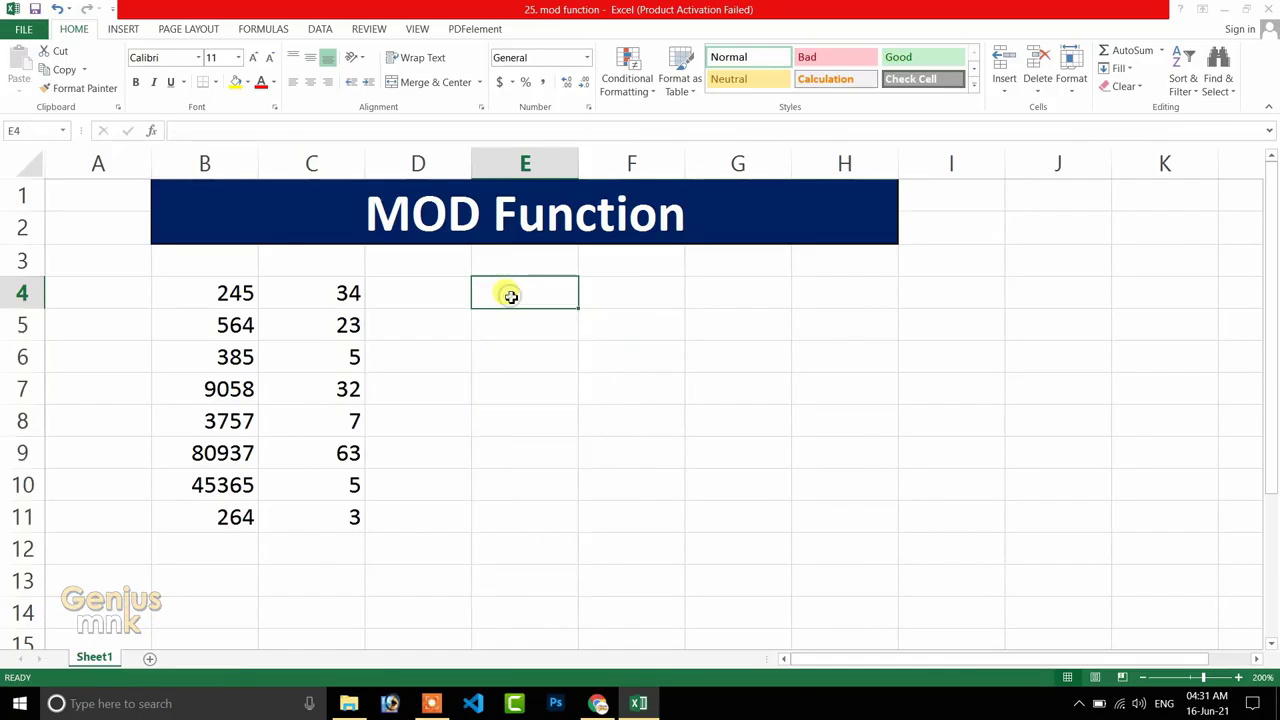
pyautogui.write('=mod')
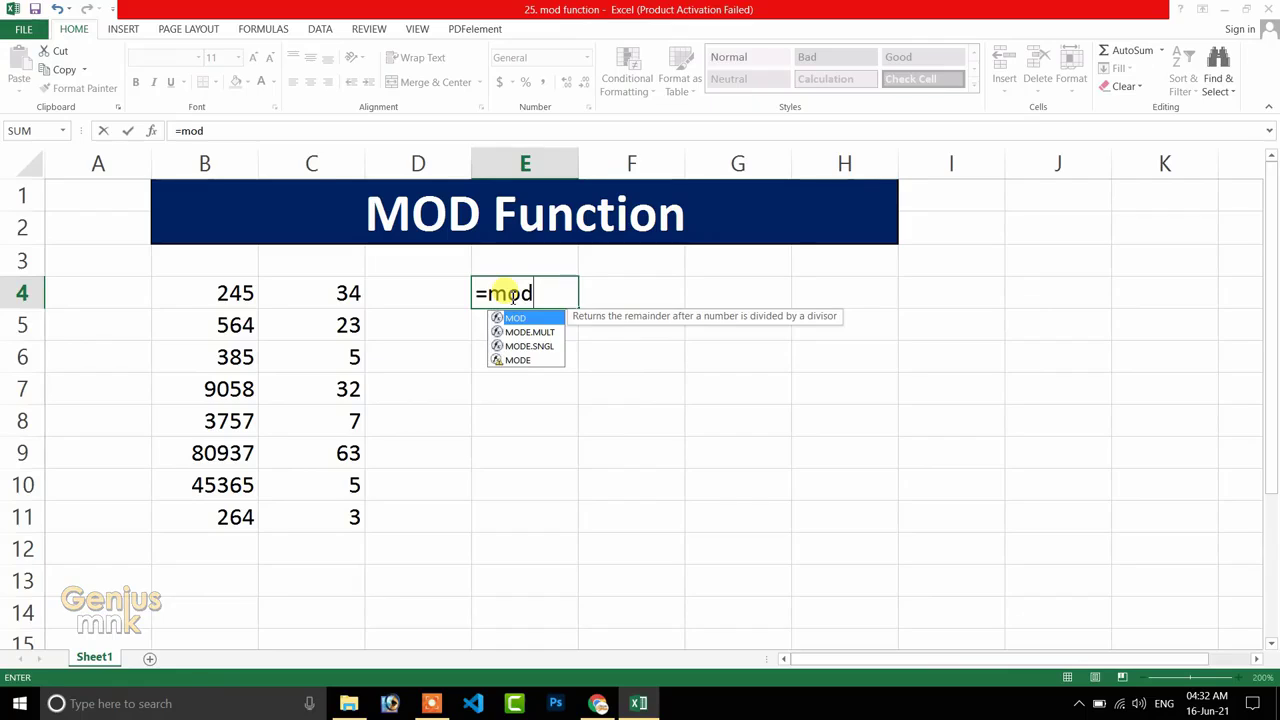
pyautogui.press('Tab')
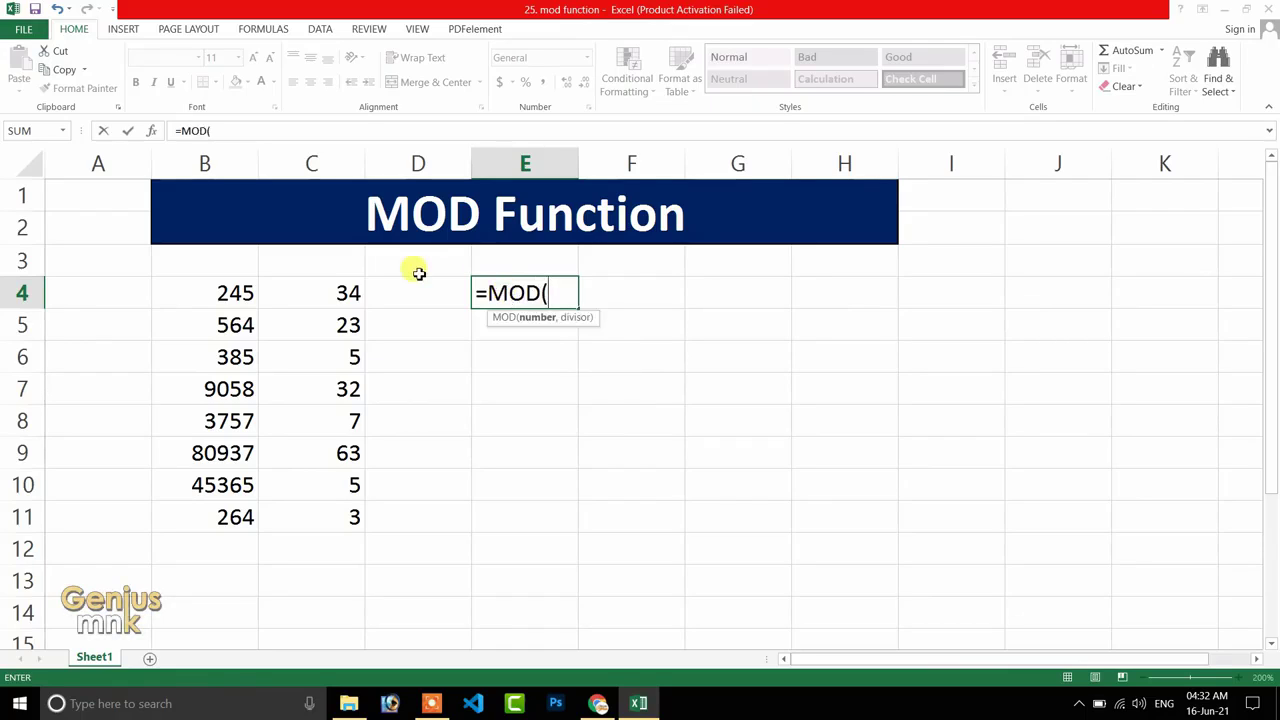
pyautogui.click(234, 290)
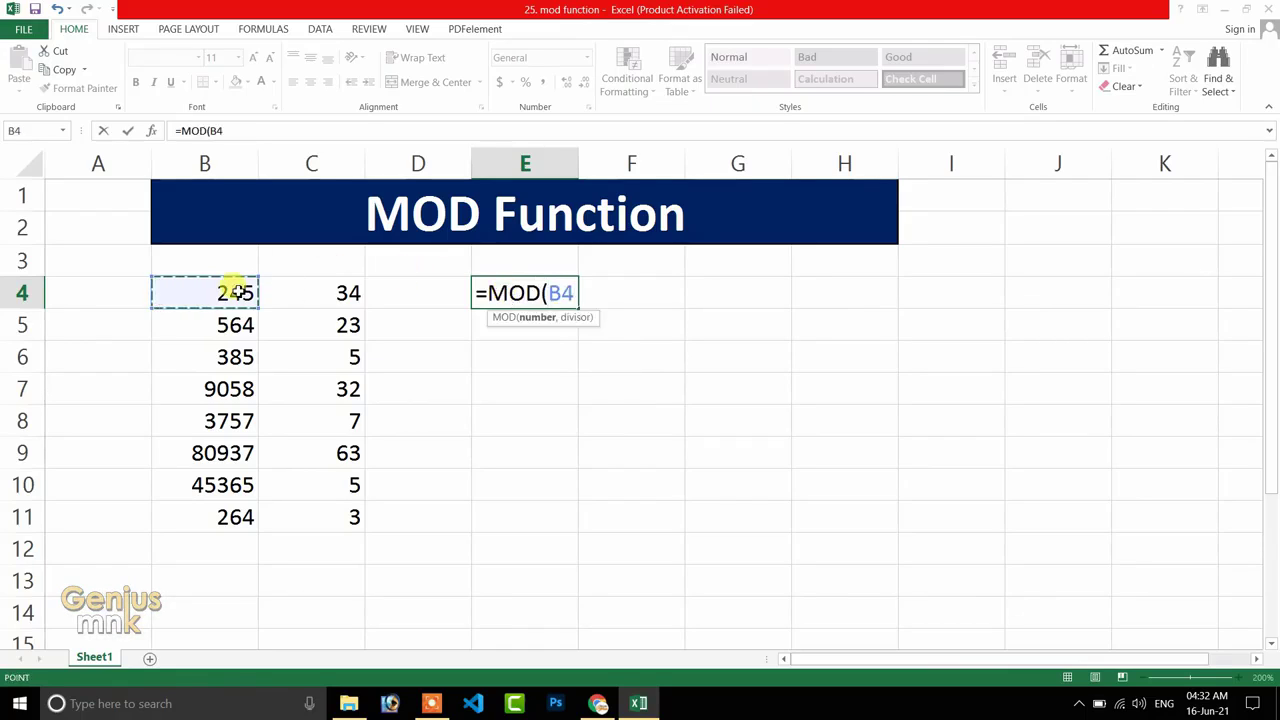
pyautogui.write(',')
pyautogui.click(314, 287)
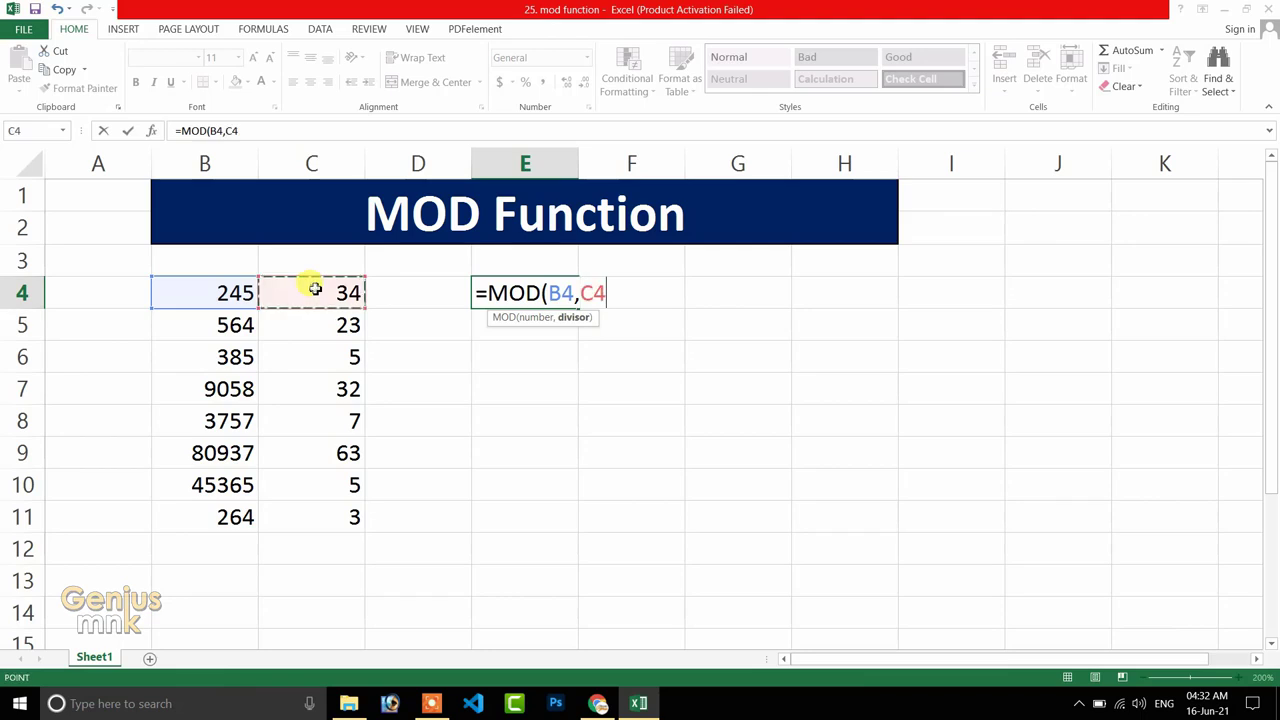
pyautogui.write(')')
pyautogui.press('Return')
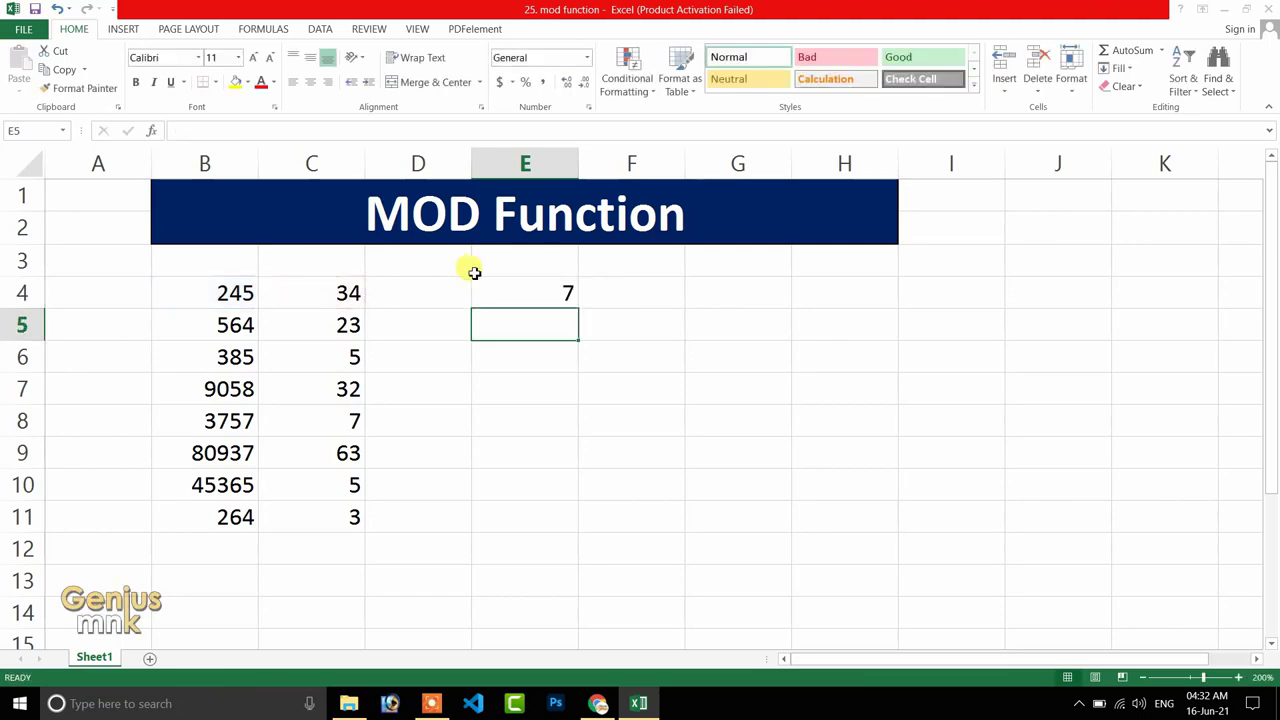
pyautogui.click(530, 290)
pyautogui.moveTo(578, 309); pyautogui.dragTo(566, 537)
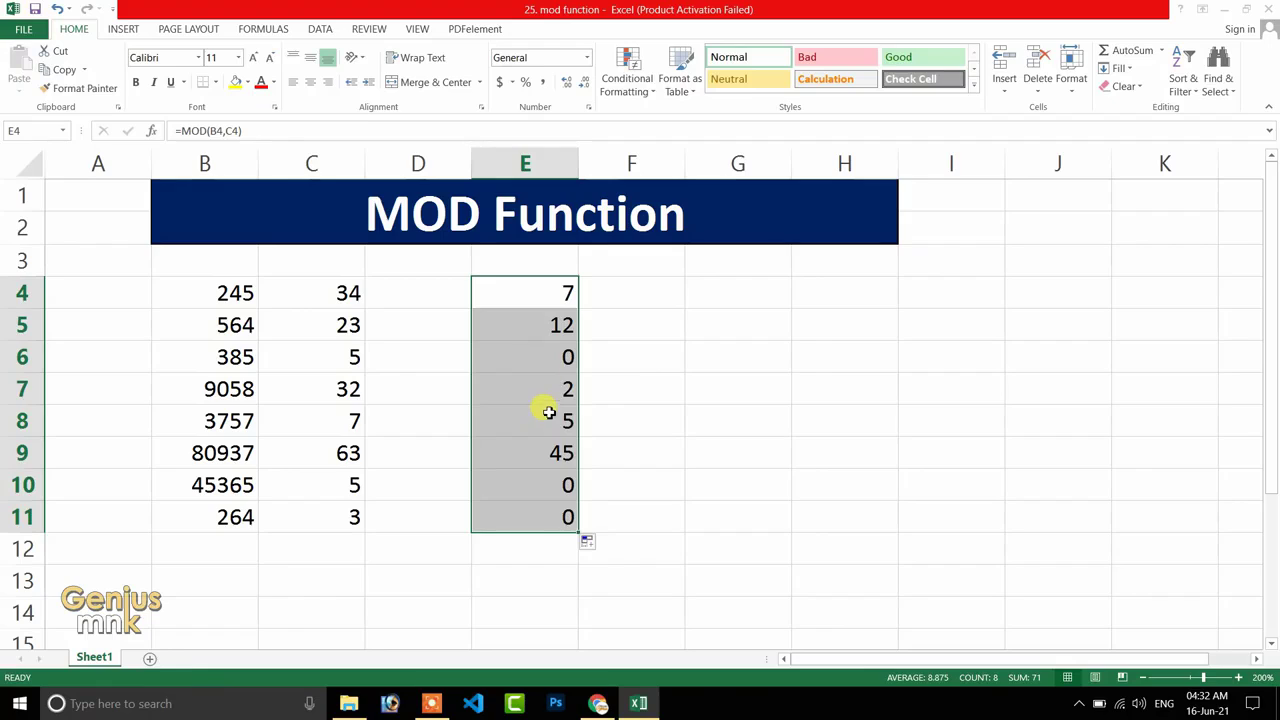
# Start an IF formula in E4 with the logical test MOD(B4,C4)>=1, replacing the plain remainder formula.
pyautogui.click(553, 357)
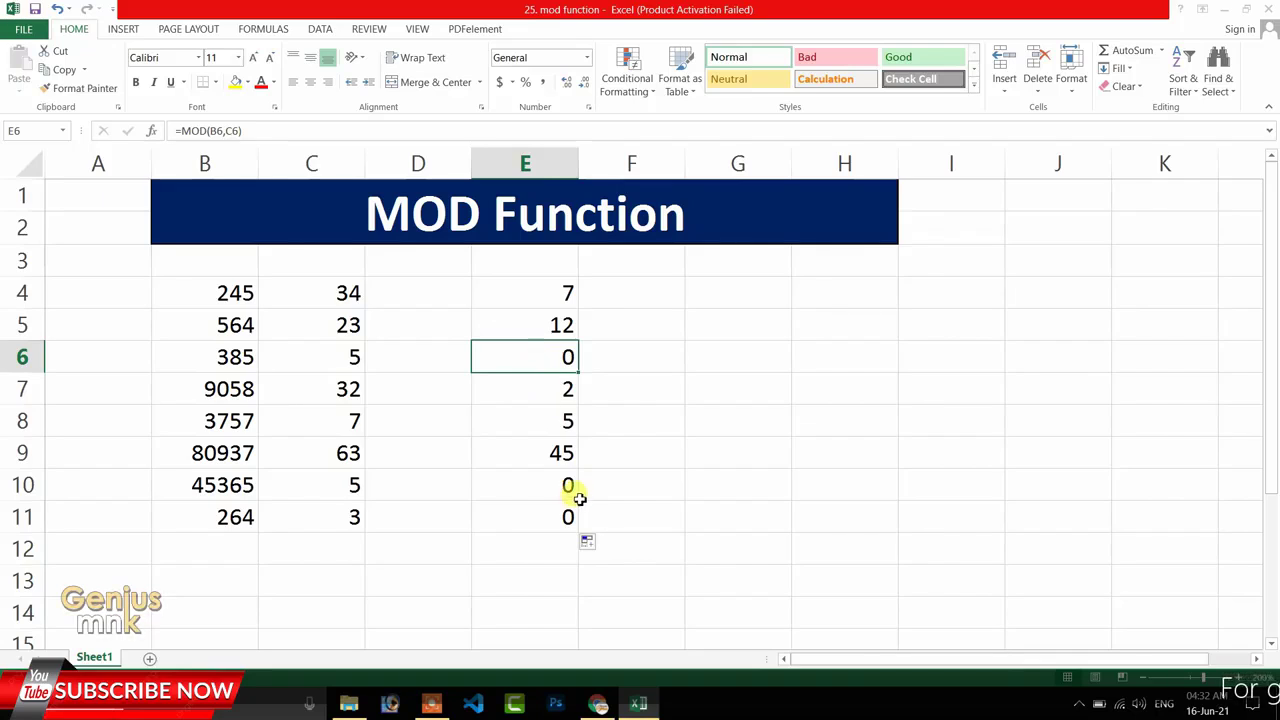
pyautogui.moveTo(548, 484); pyautogui.dragTo(548, 507)
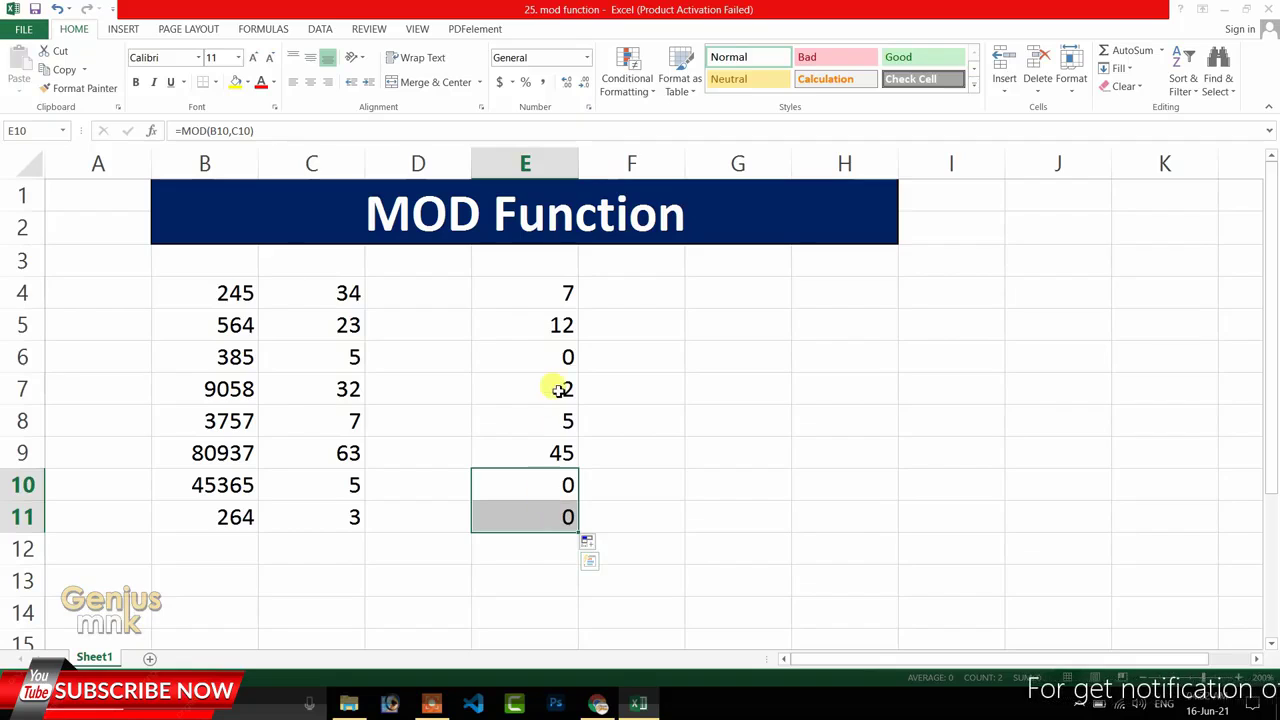
pyautogui.moveTo(553, 291); pyautogui.dragTo(562, 513)
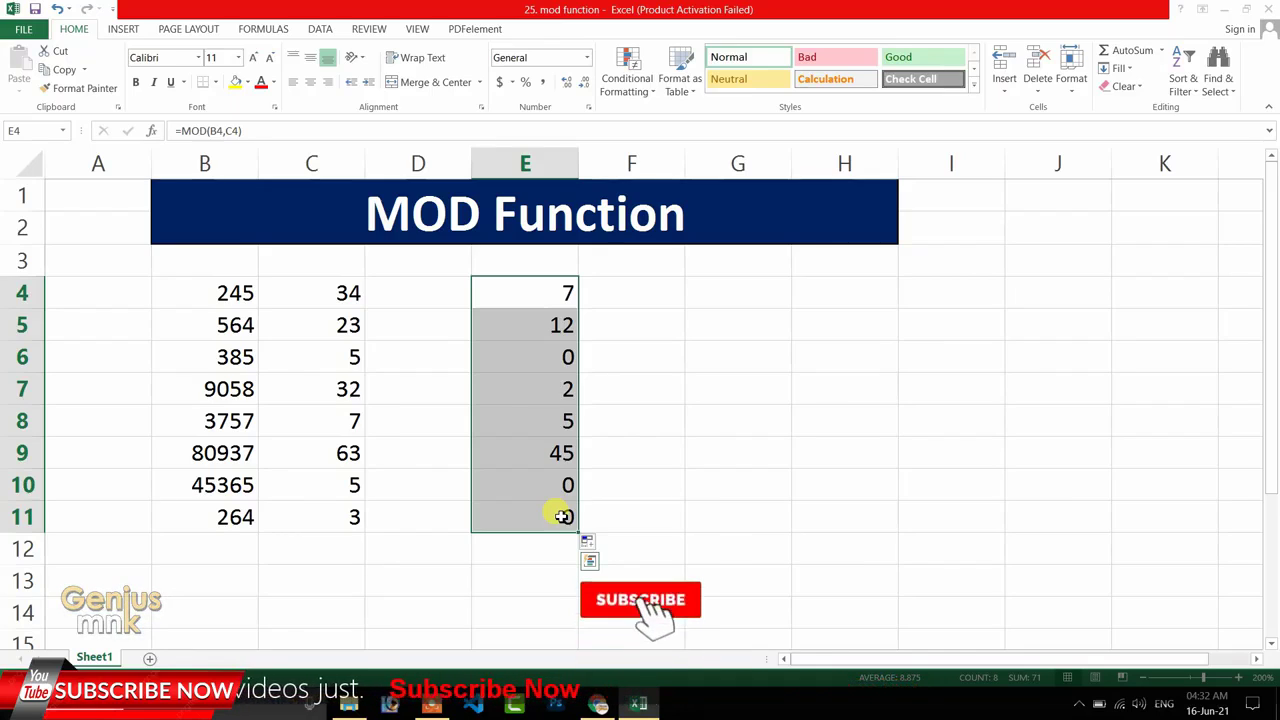
pyautogui.write('=')
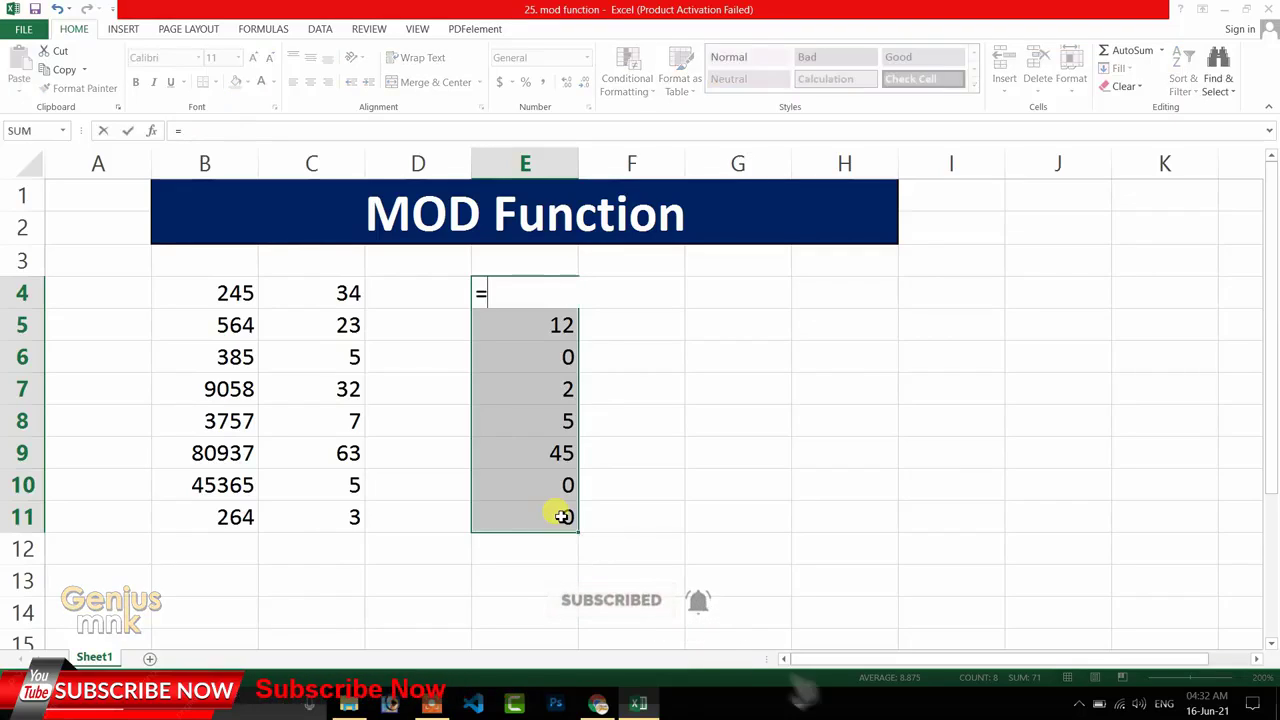
pyautogui.write('if')
pyautogui.press('Tab')
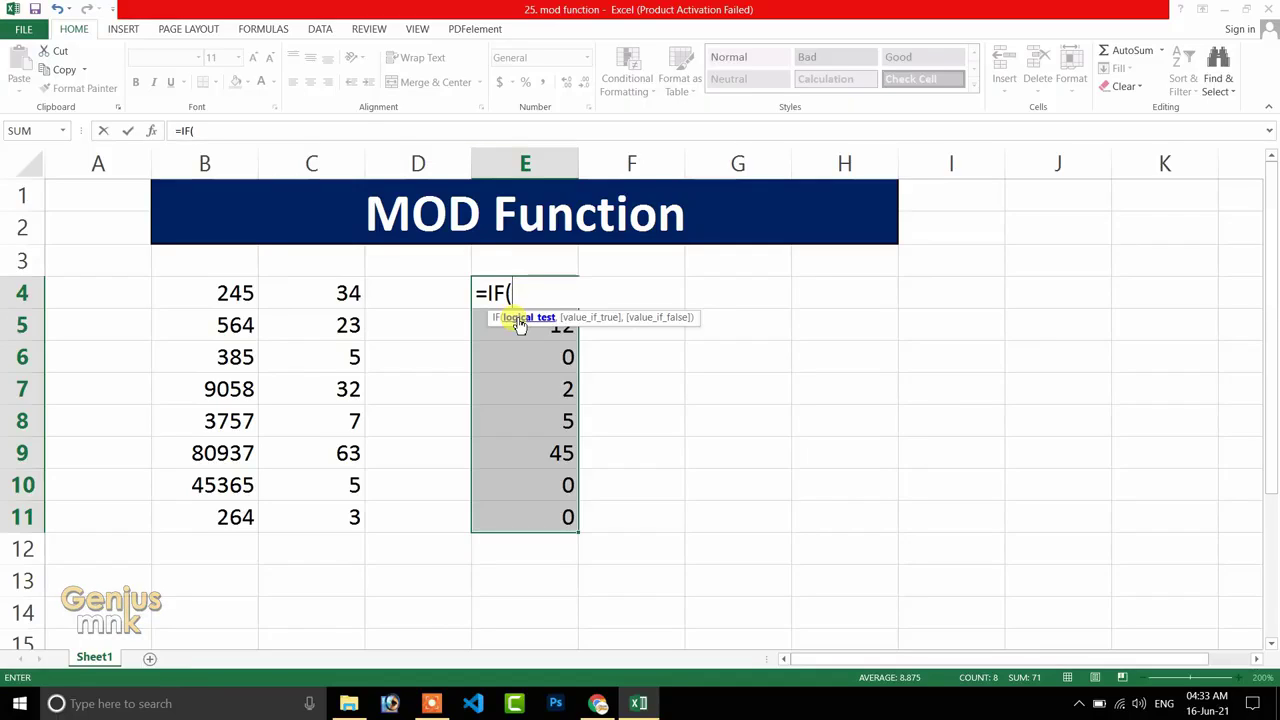
pyautogui.write('mod')
pyautogui.doubleClick(520, 328)
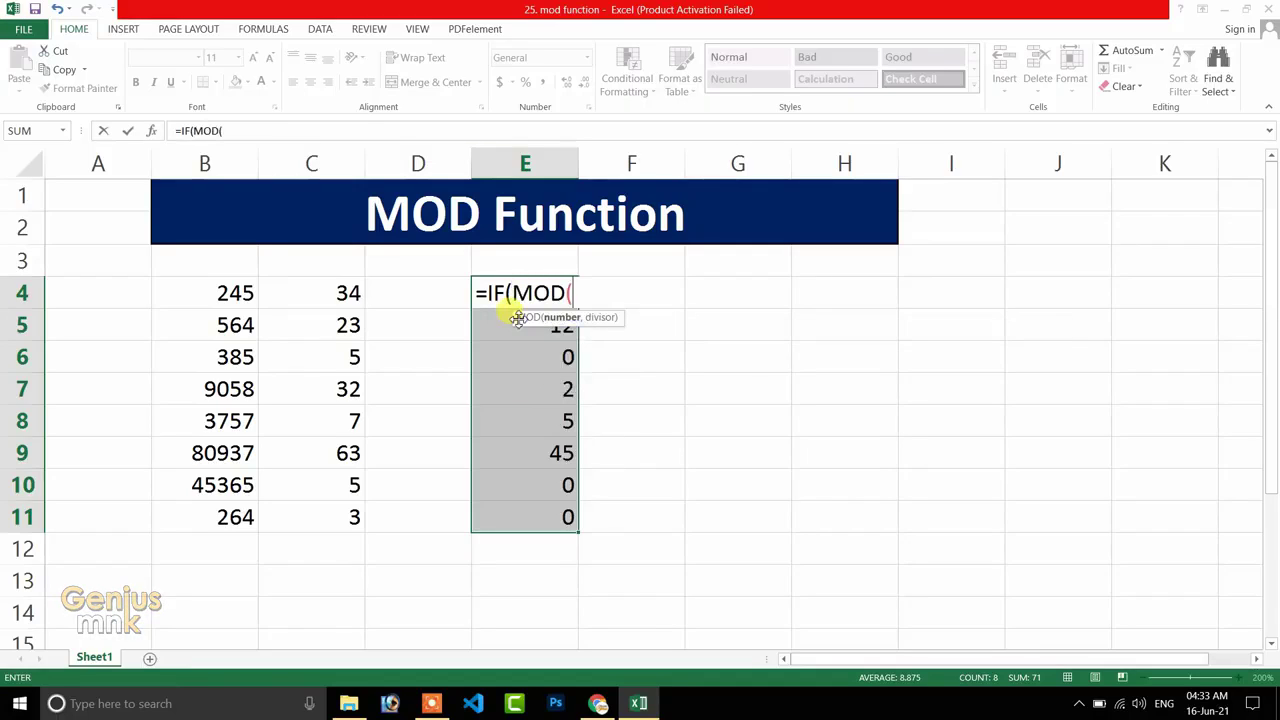
pyautogui.click(245, 293)
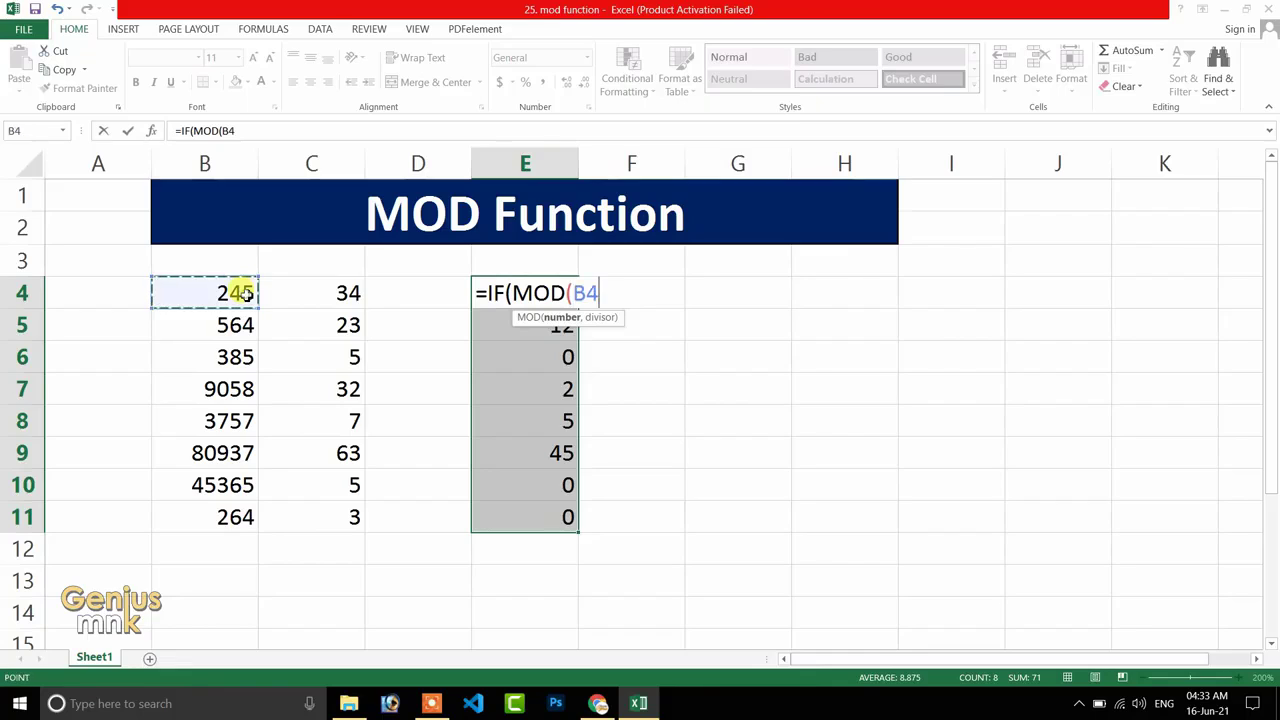
pyautogui.write(',')
pyautogui.click(340, 292)
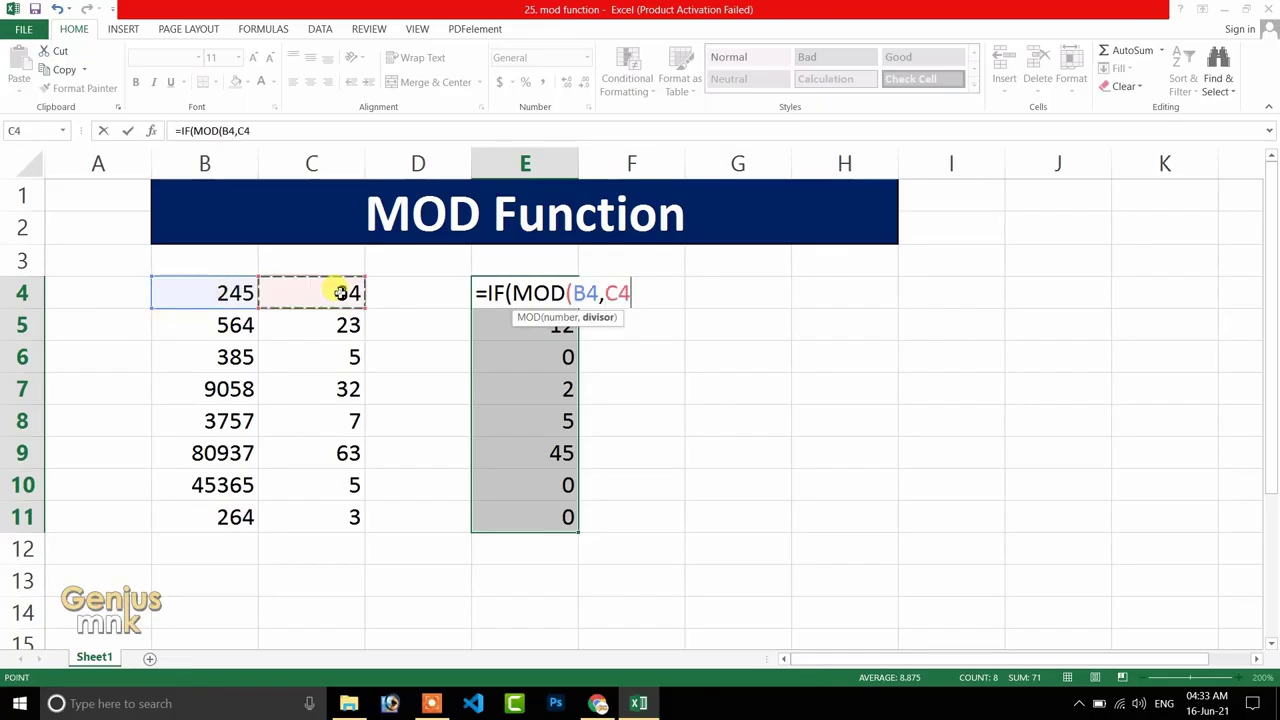
pyautogui.write(')')
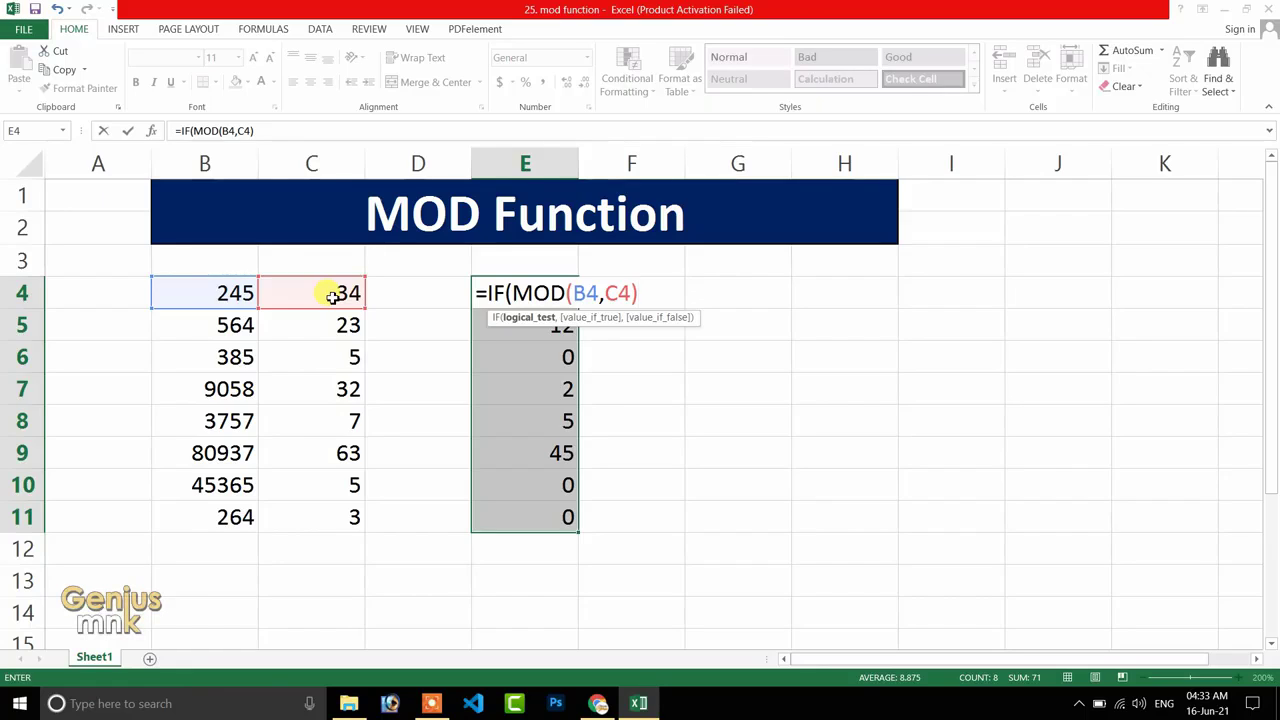
pyautogui.write('>=1')
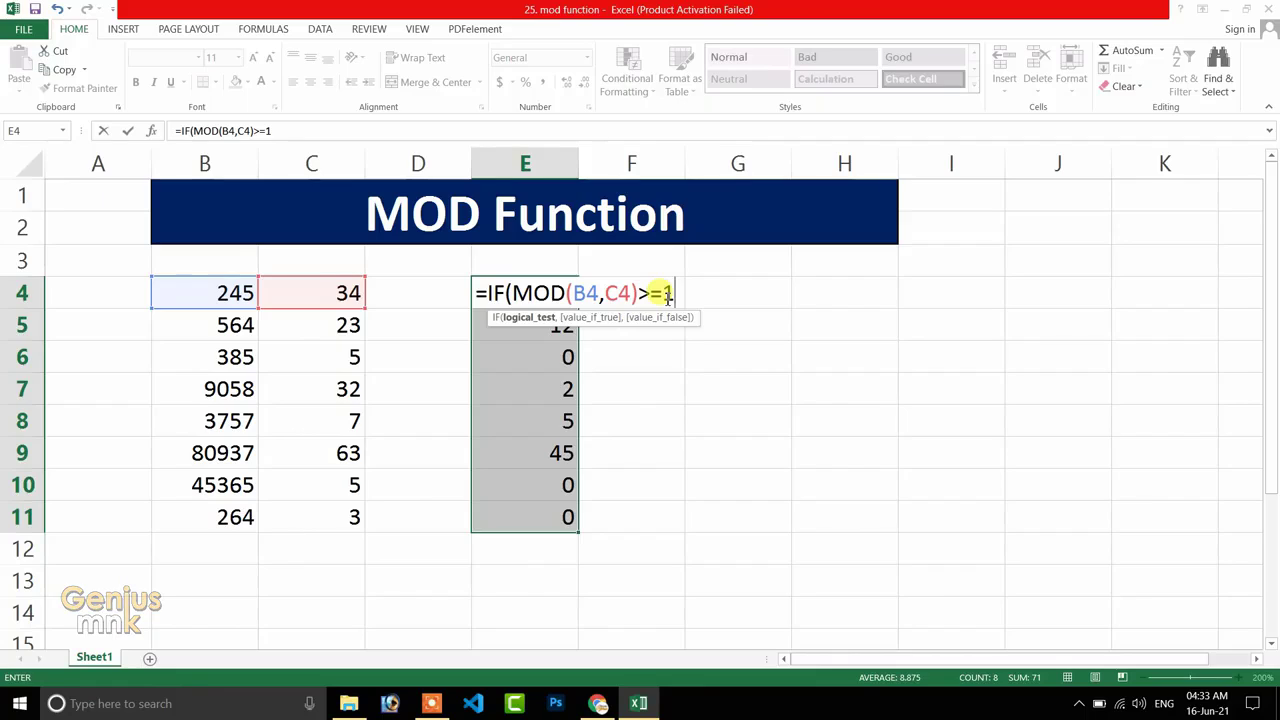
# Complete the E4 formula with "not proper divide" as the true result and "divide proper" as the false result.
pyautogui.write(',"')
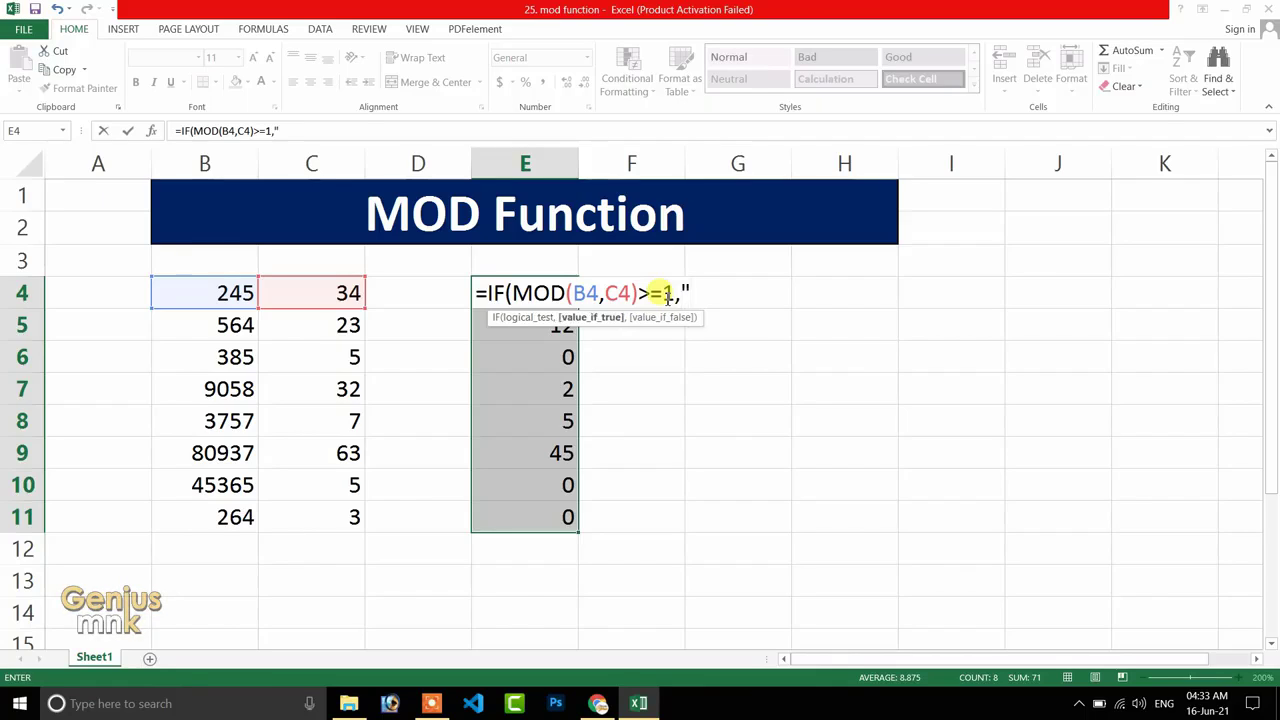
pyautogui.write('not prope')
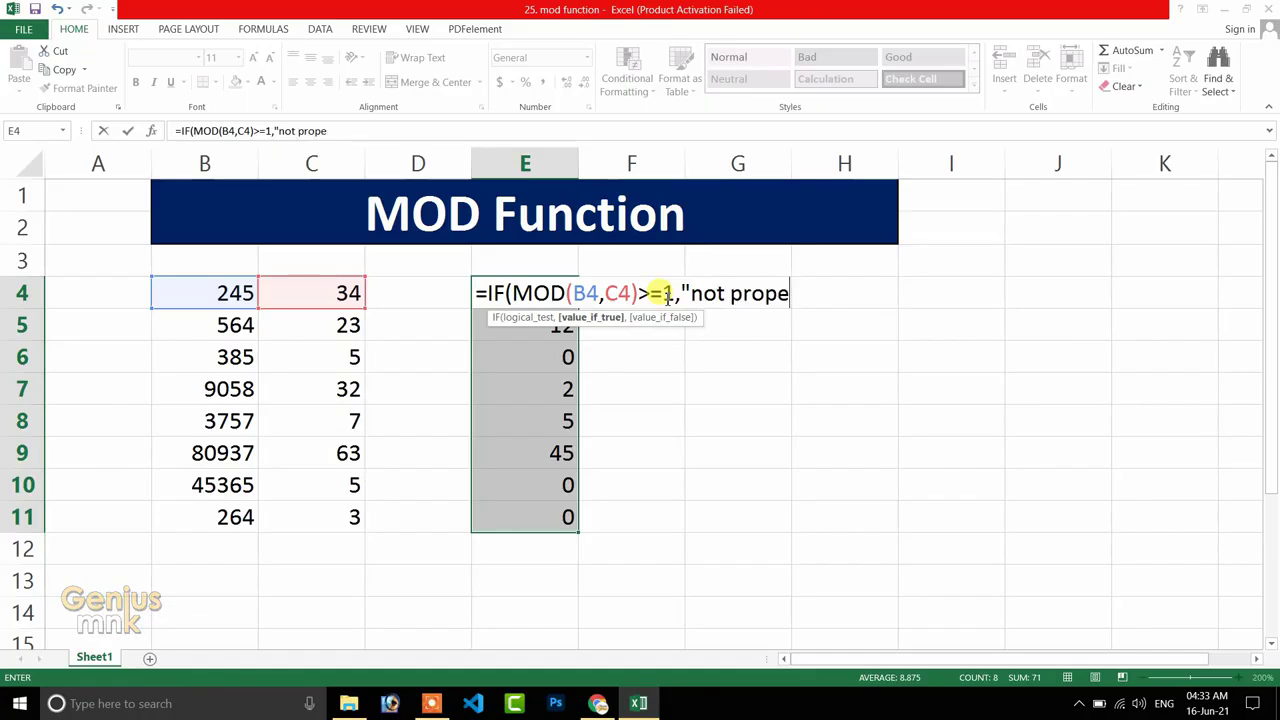
pyautogui.write('r dei')
pyautogui.press('BackSpace')
pyautogui.press('BackSpace')
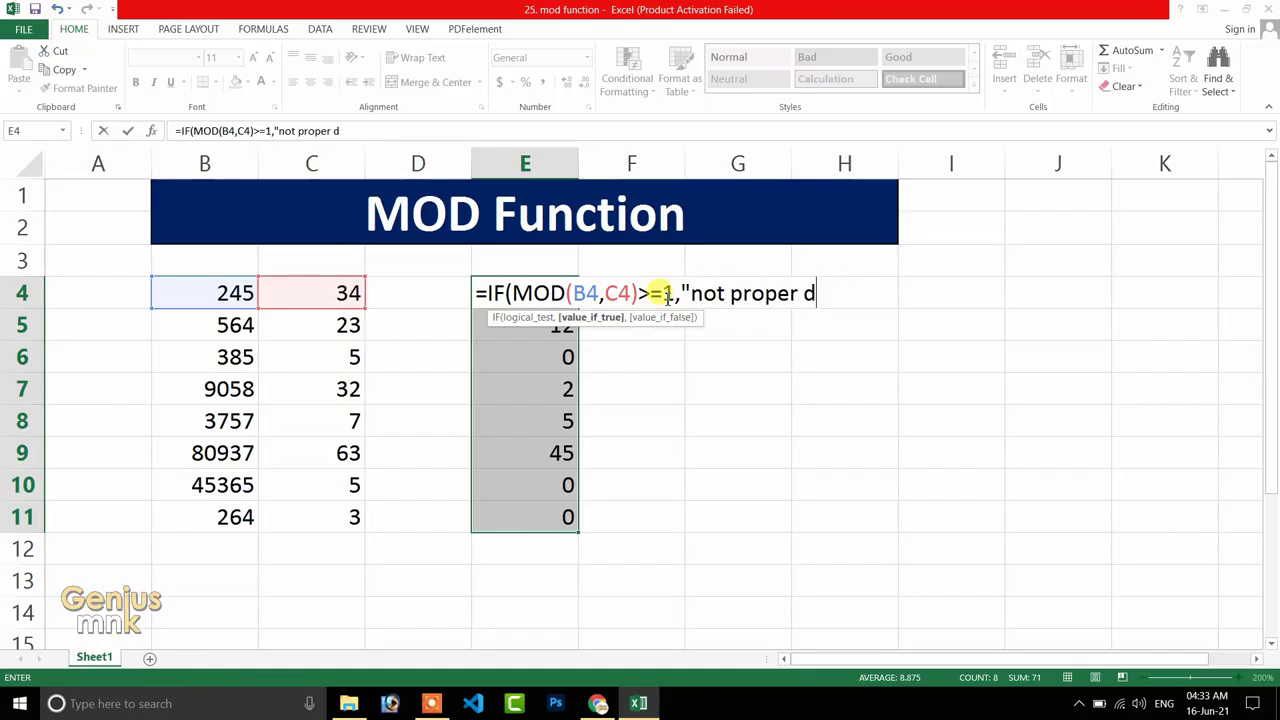
pyautogui.write('ivide"')
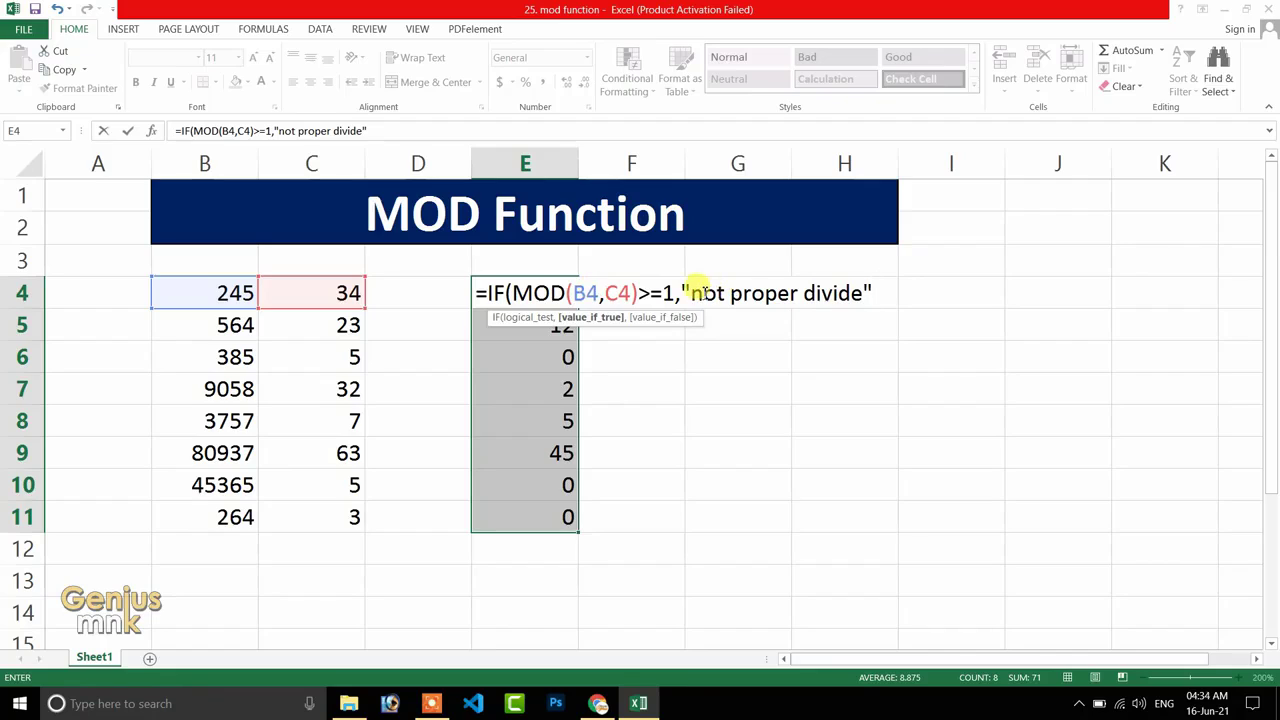
pyautogui.write(',')
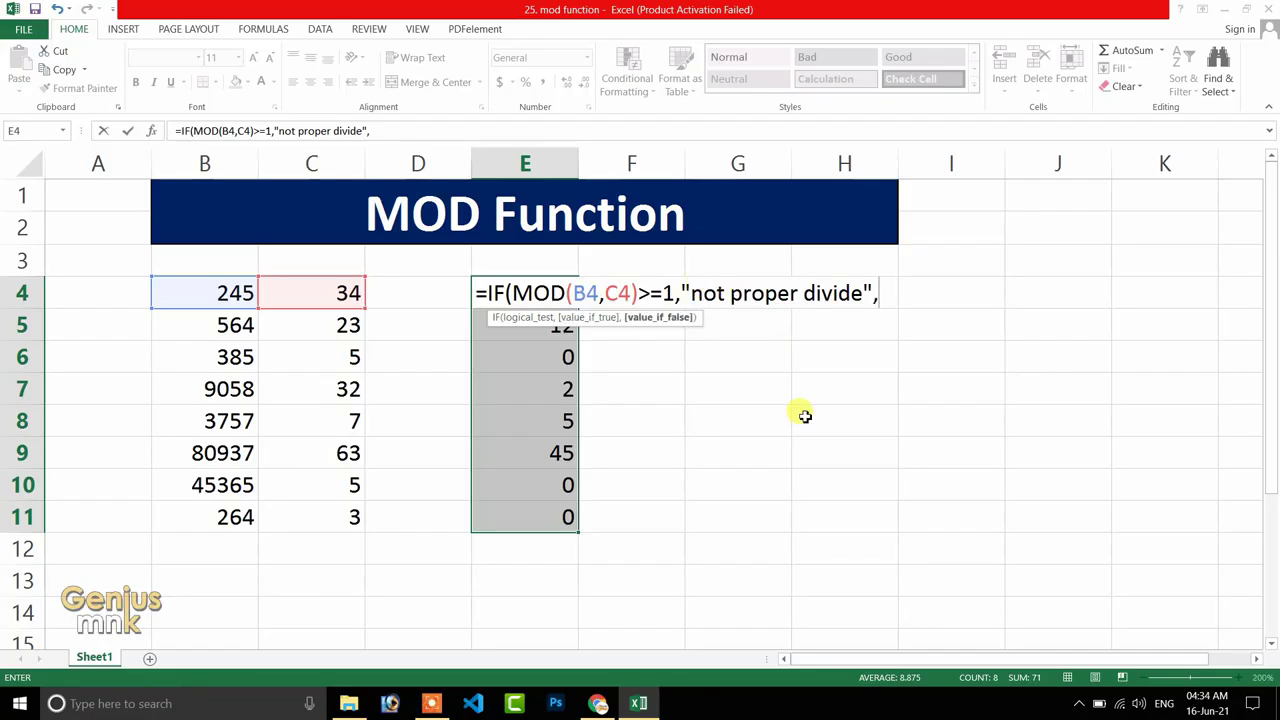
pyautogui.write('"')
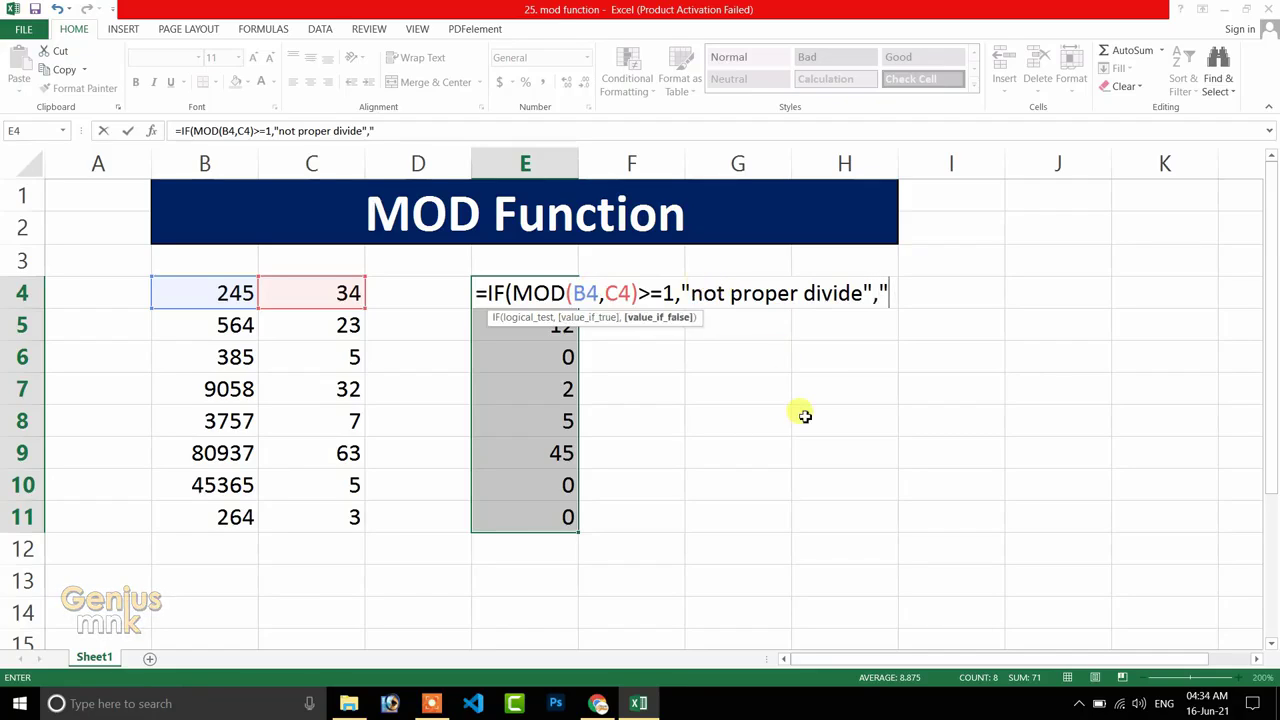
pyautogui.write('divide ')
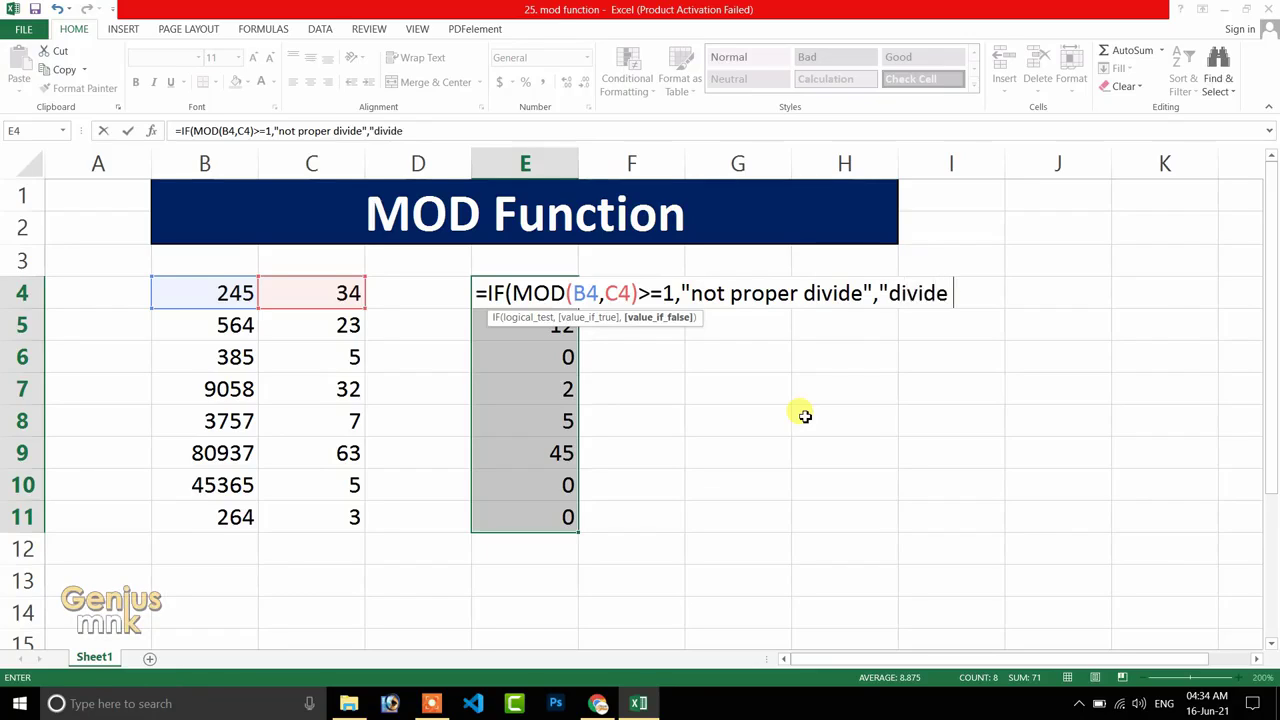
pyautogui.write('proper"')
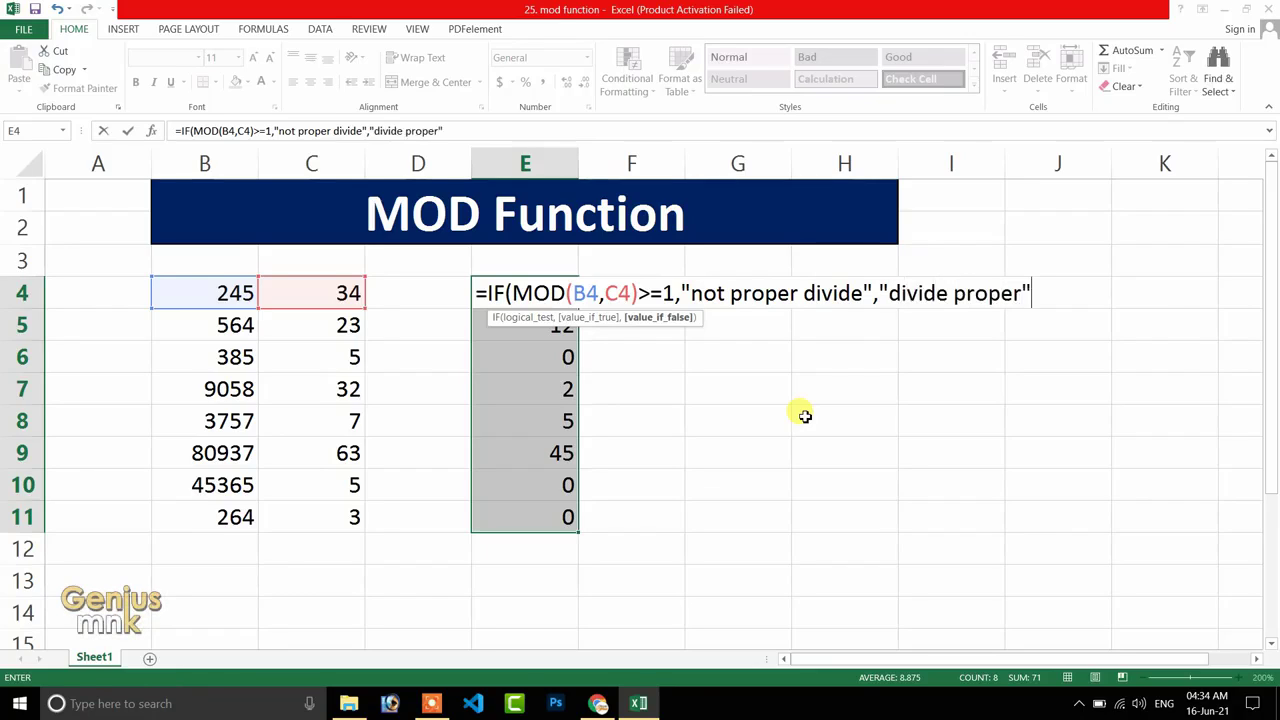
pyautogui.write(')')
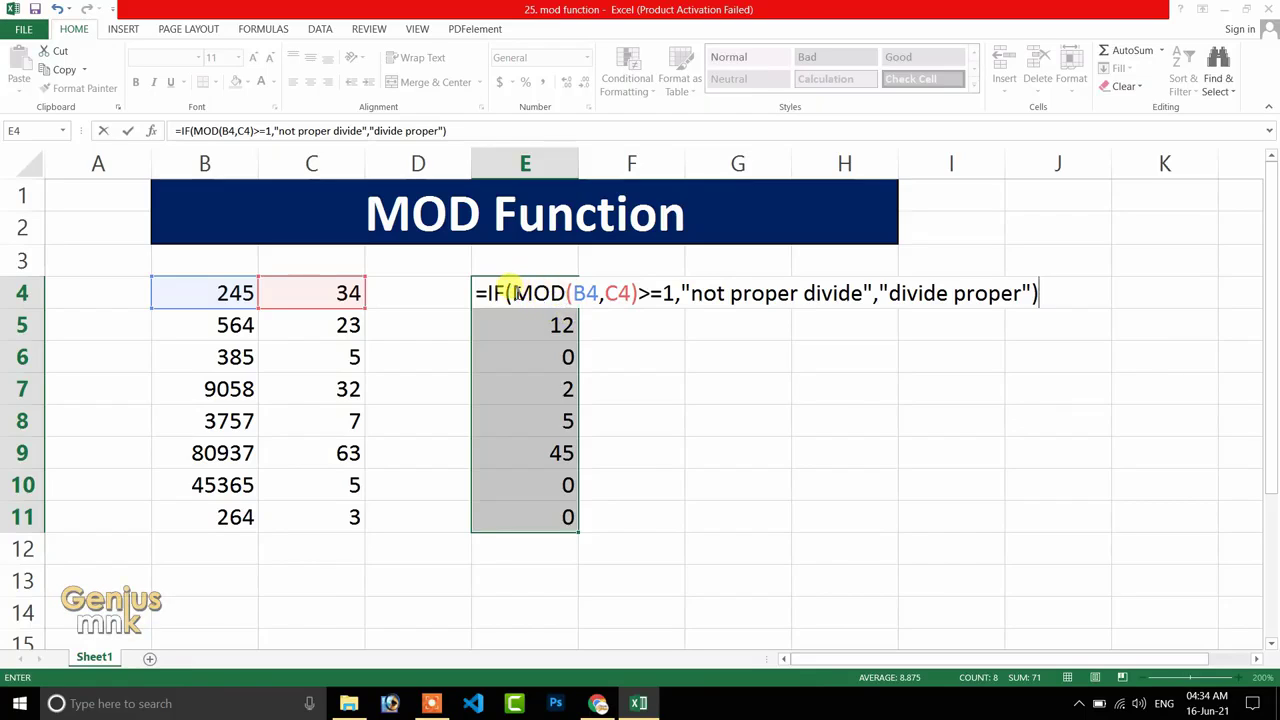
# Commit the IF and MOD formula in E4 and copy it down through E11.
pyautogui.moveTo(512, 292); pyautogui.dragTo(862, 285)
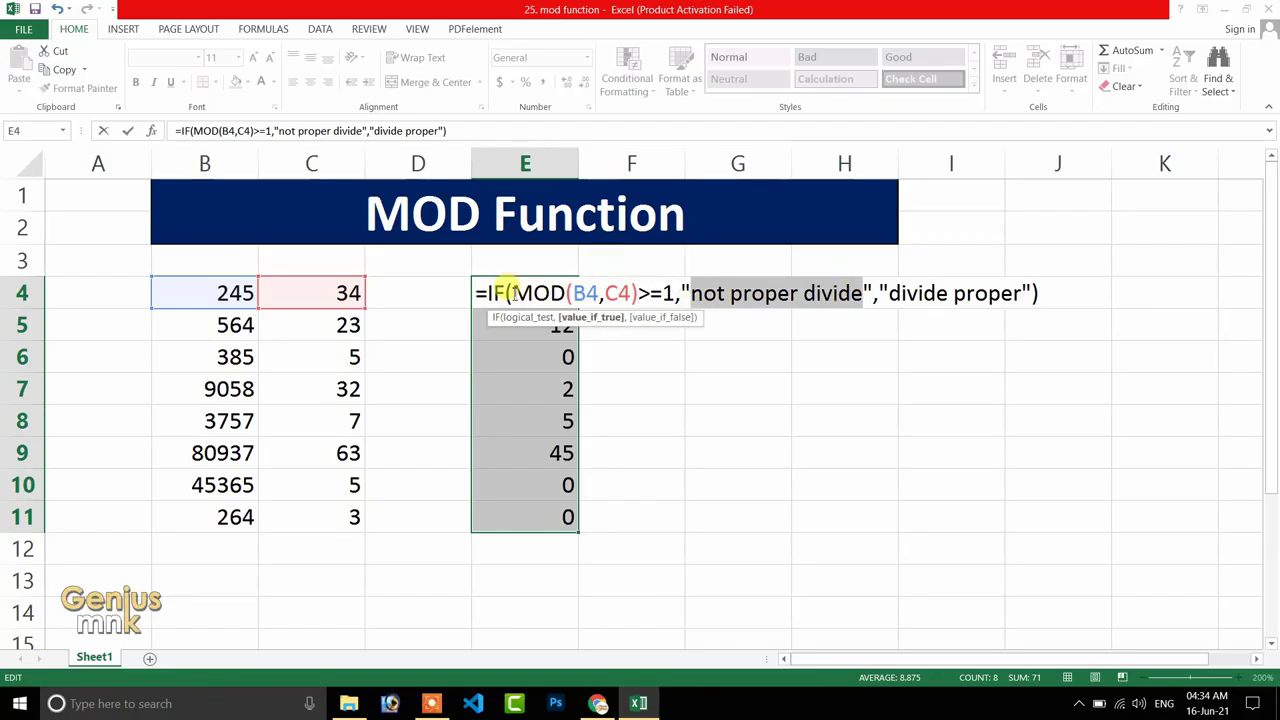
pyautogui.moveTo(512, 292); pyautogui.dragTo(650, 292)
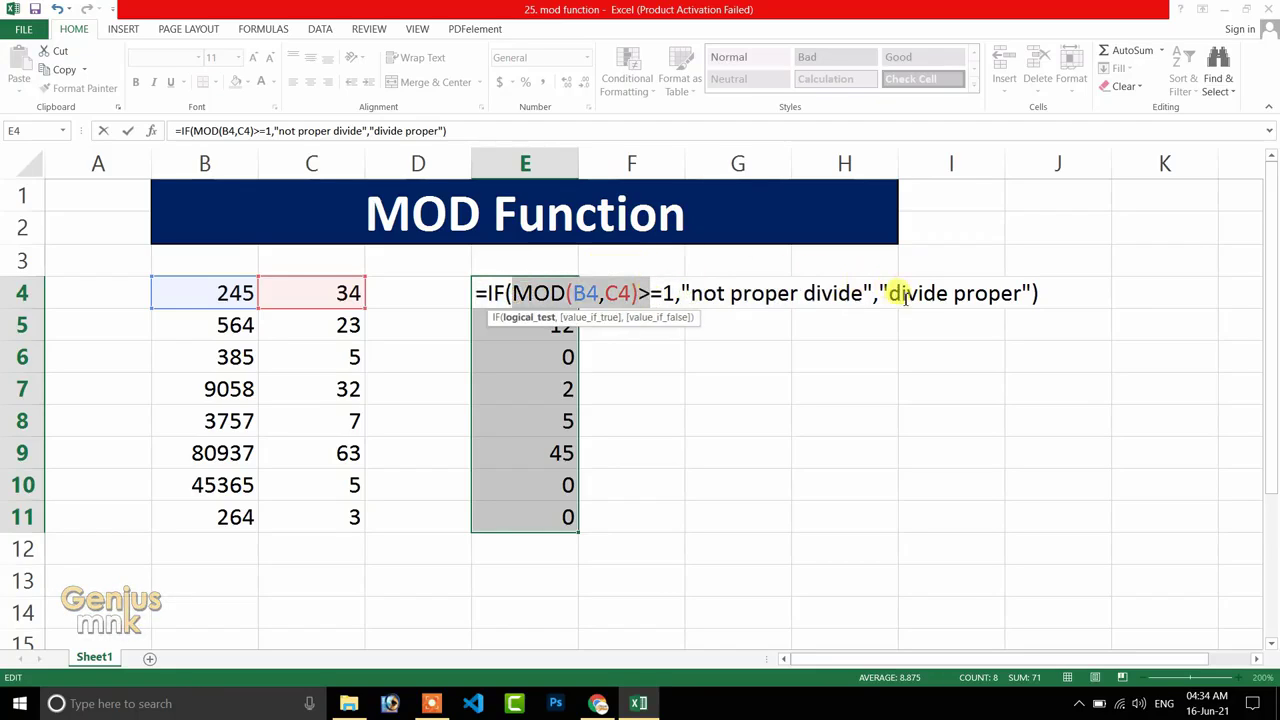
pyautogui.moveTo(889, 293); pyautogui.dragTo(975, 285)
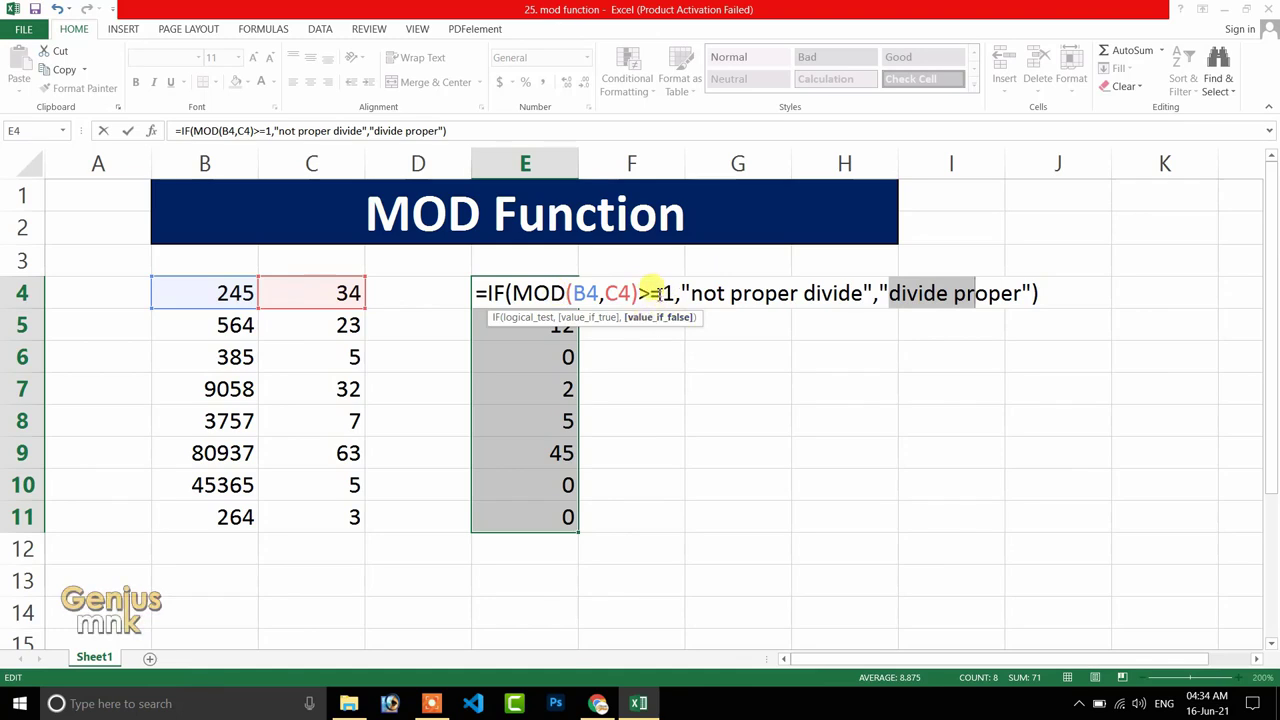
pyautogui.moveTo(640, 292); pyautogui.dragTo(677, 292)
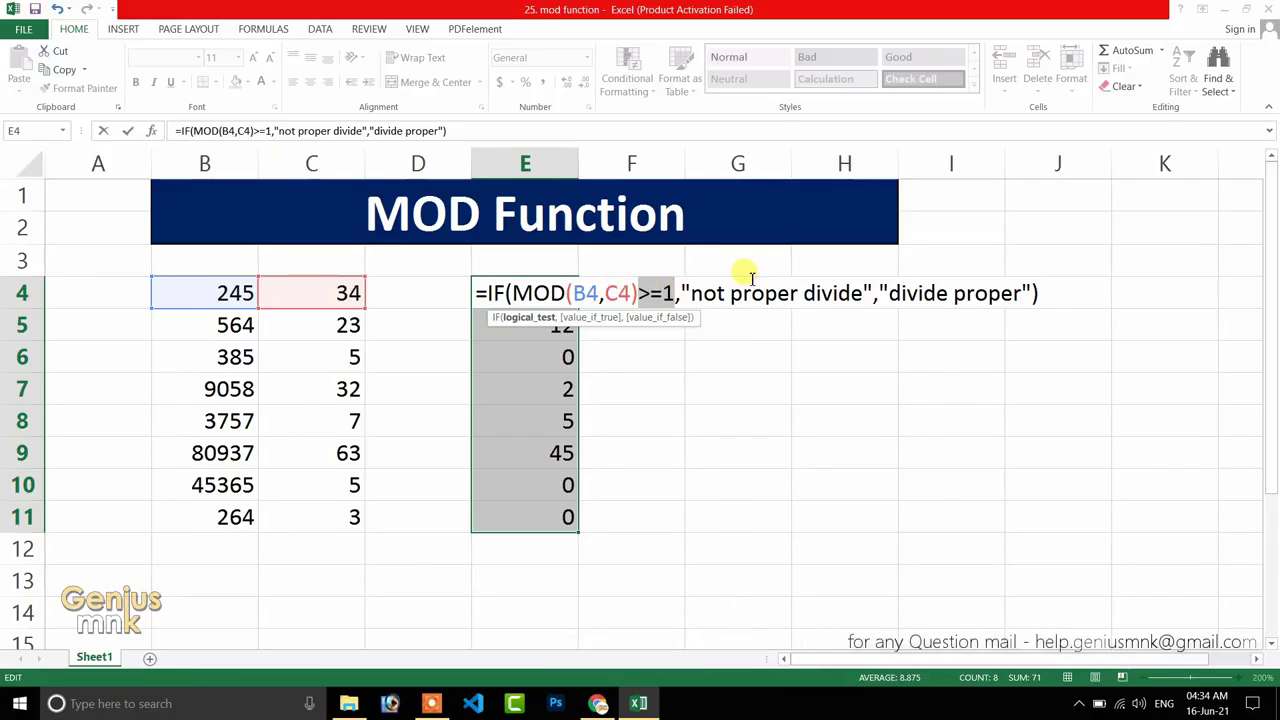
pyautogui.moveTo(695, 291); pyautogui.dragTo(864, 290)
pyautogui.press('Return')
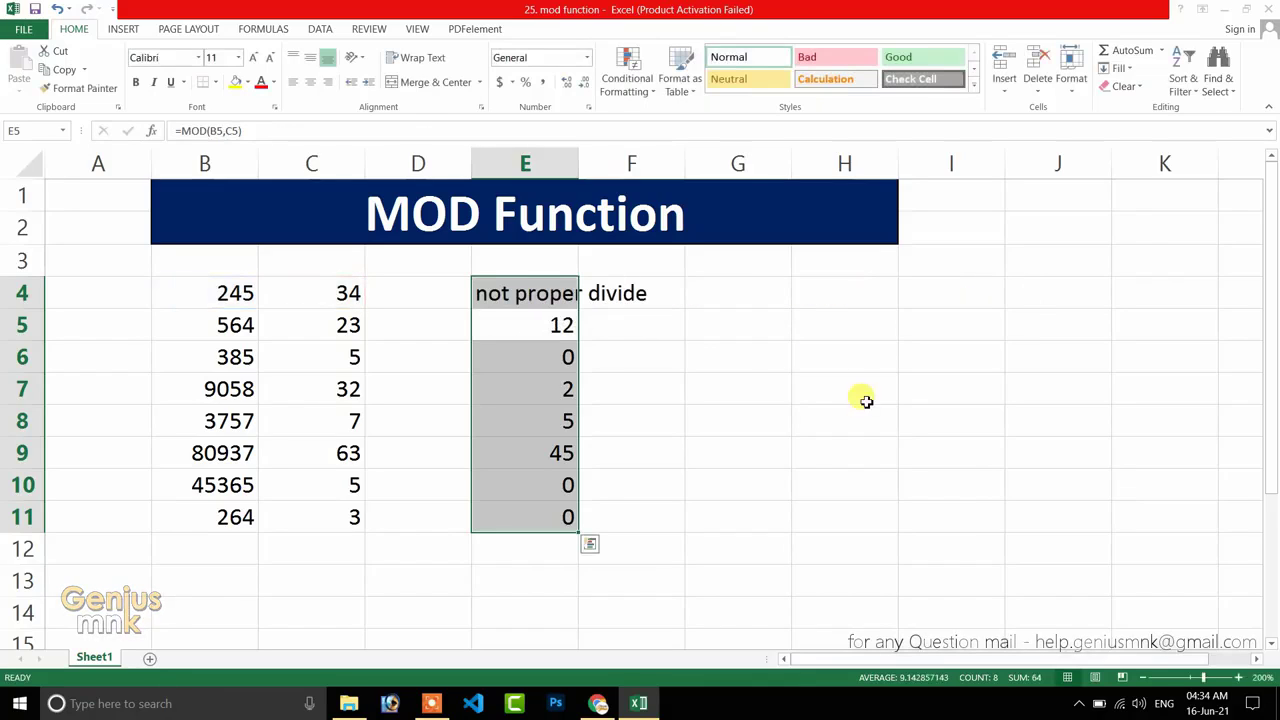
pyautogui.click(540, 290)
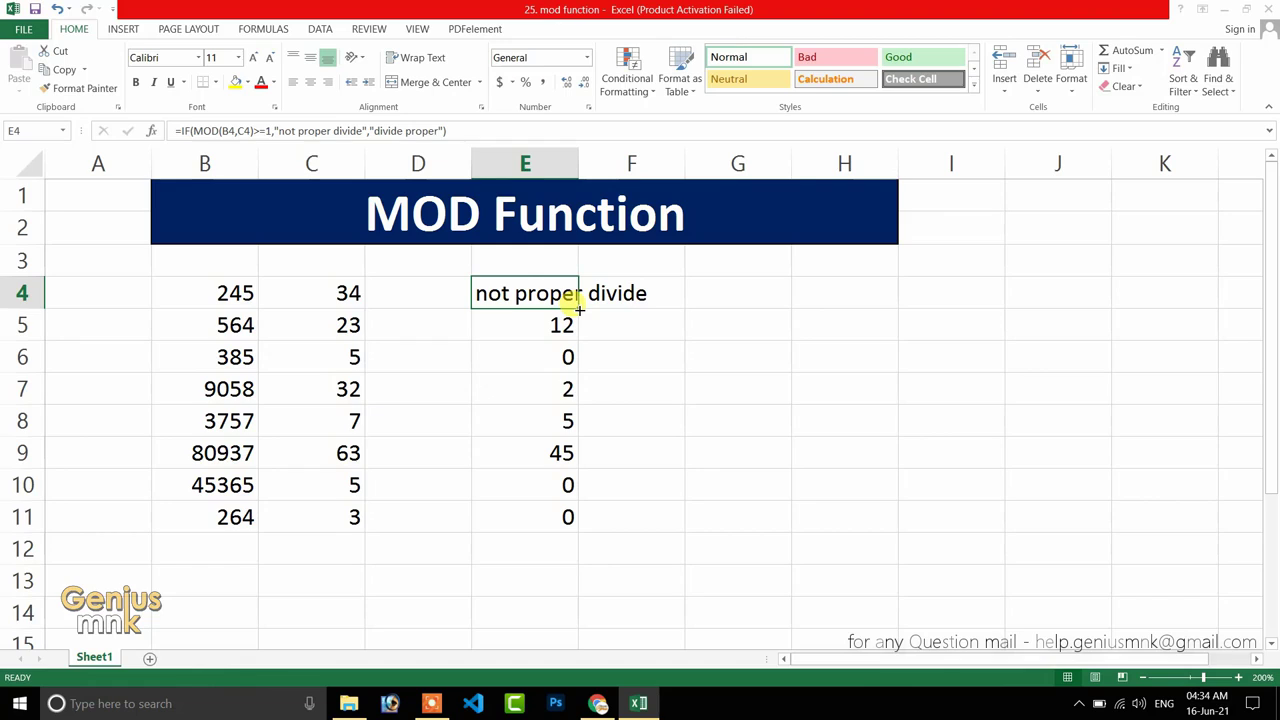
pyautogui.moveTo(579, 310); pyautogui.dragTo(583, 375)
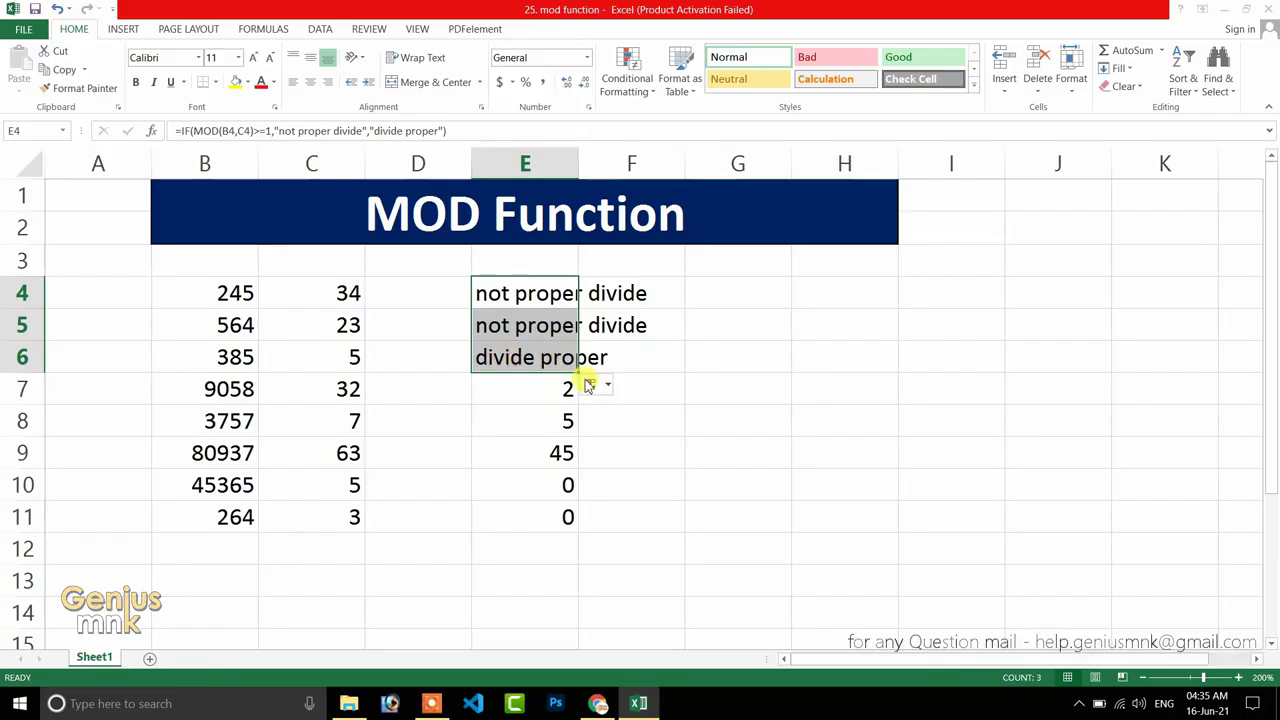
pyautogui.moveTo(577, 371); pyautogui.dragTo(566, 490)
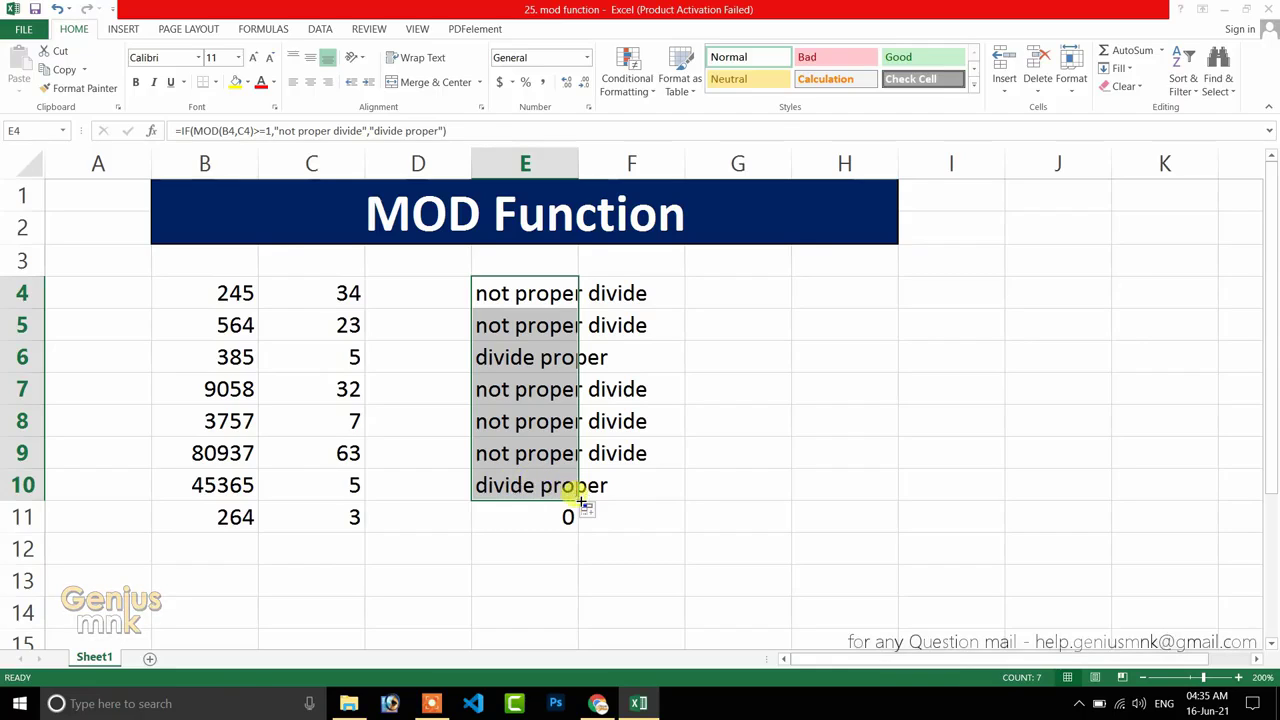
pyautogui.moveTo(580, 503); pyautogui.dragTo(583, 535)
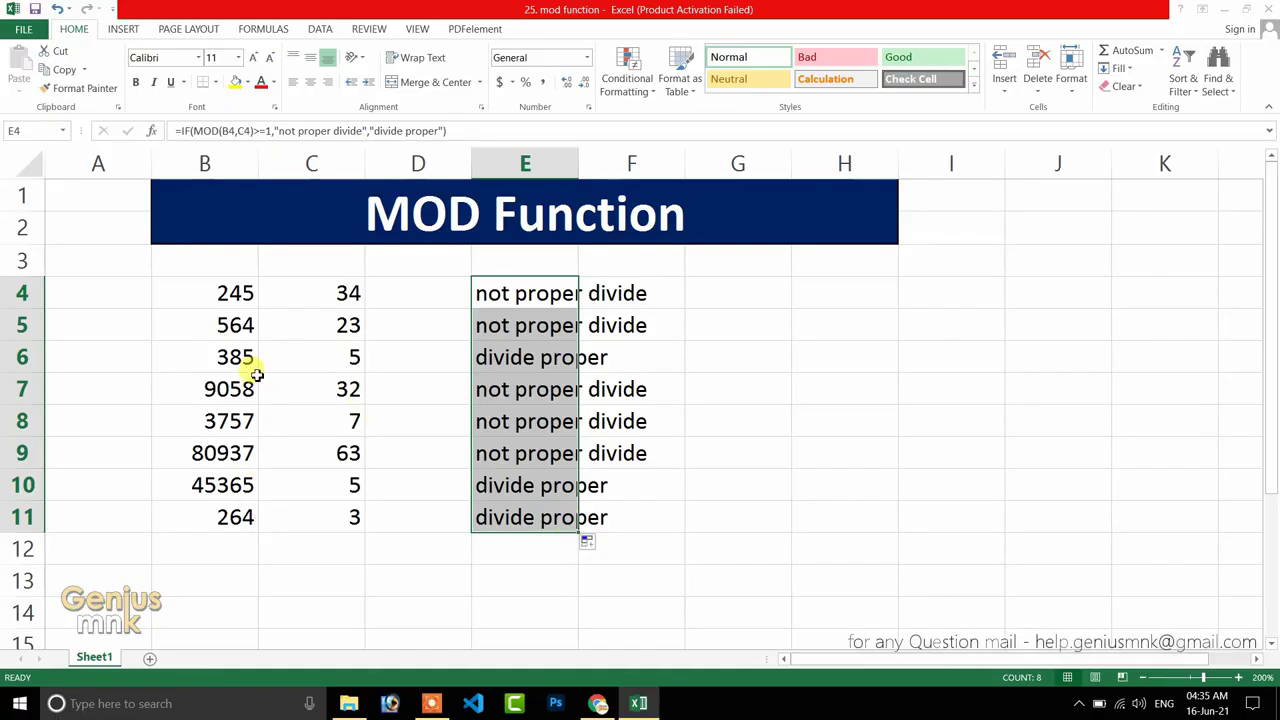
# Start an IF formula in H4 with the logical test MOD(B4,2)>=1.
pyautogui.moveTo(226, 290); pyautogui.dragTo(236, 540)
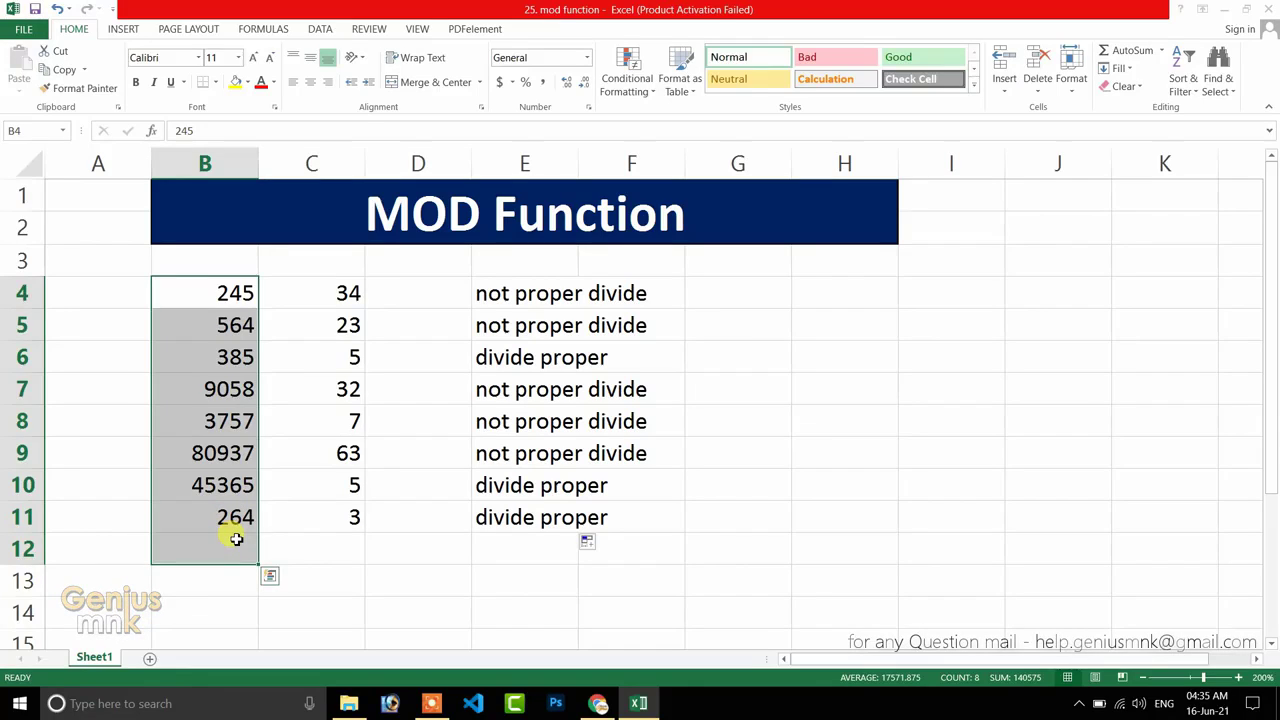
pyautogui.click(825, 298)
pyautogui.write('=')
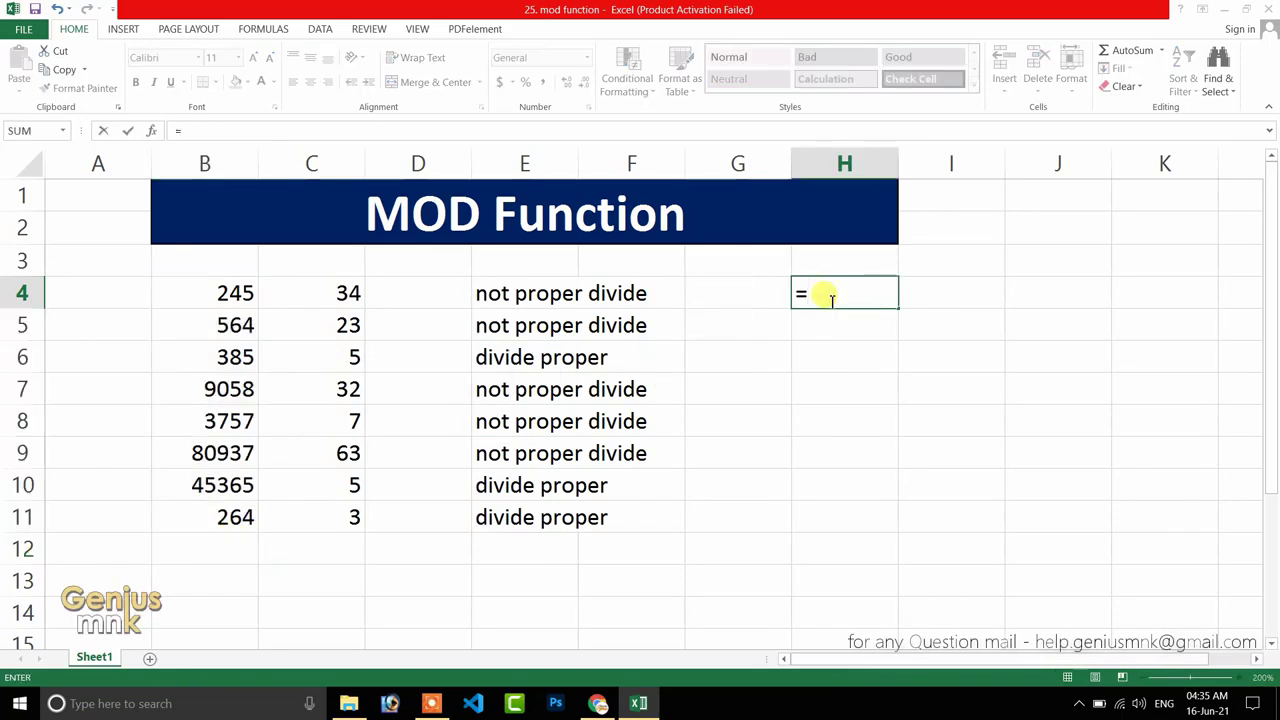
pyautogui.write('if(mode')
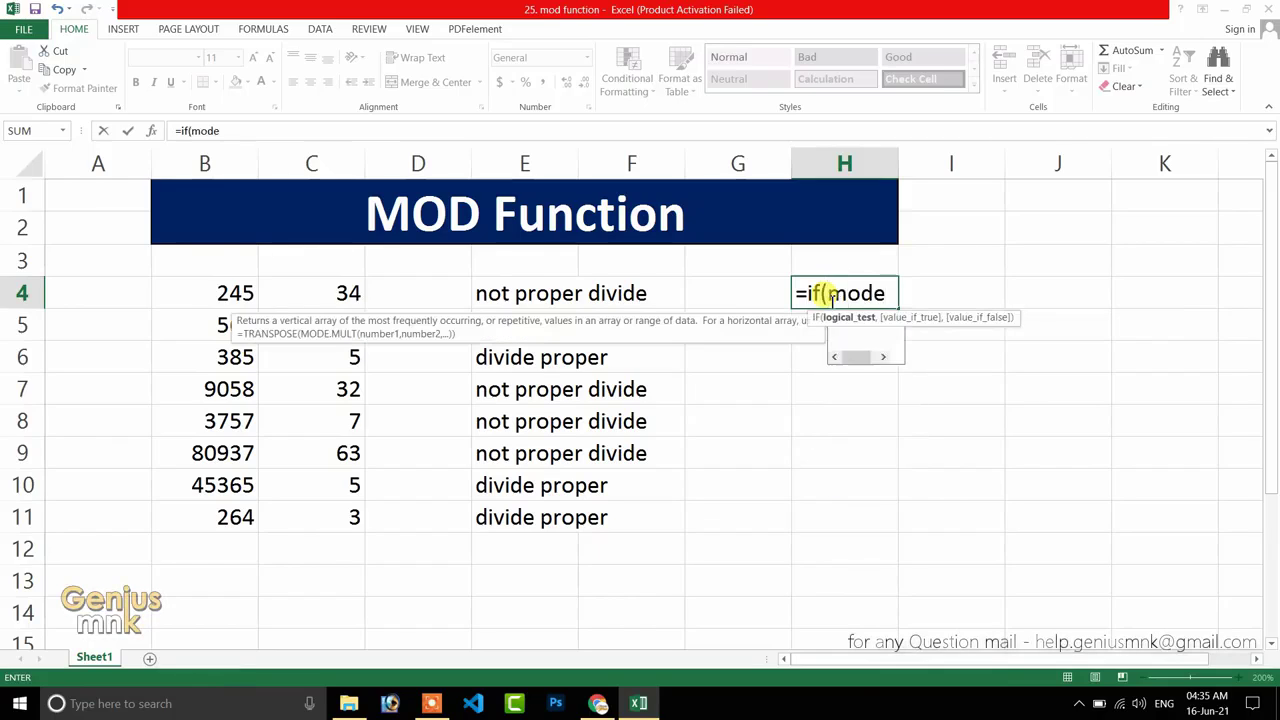
pyautogui.press('BackSpace')
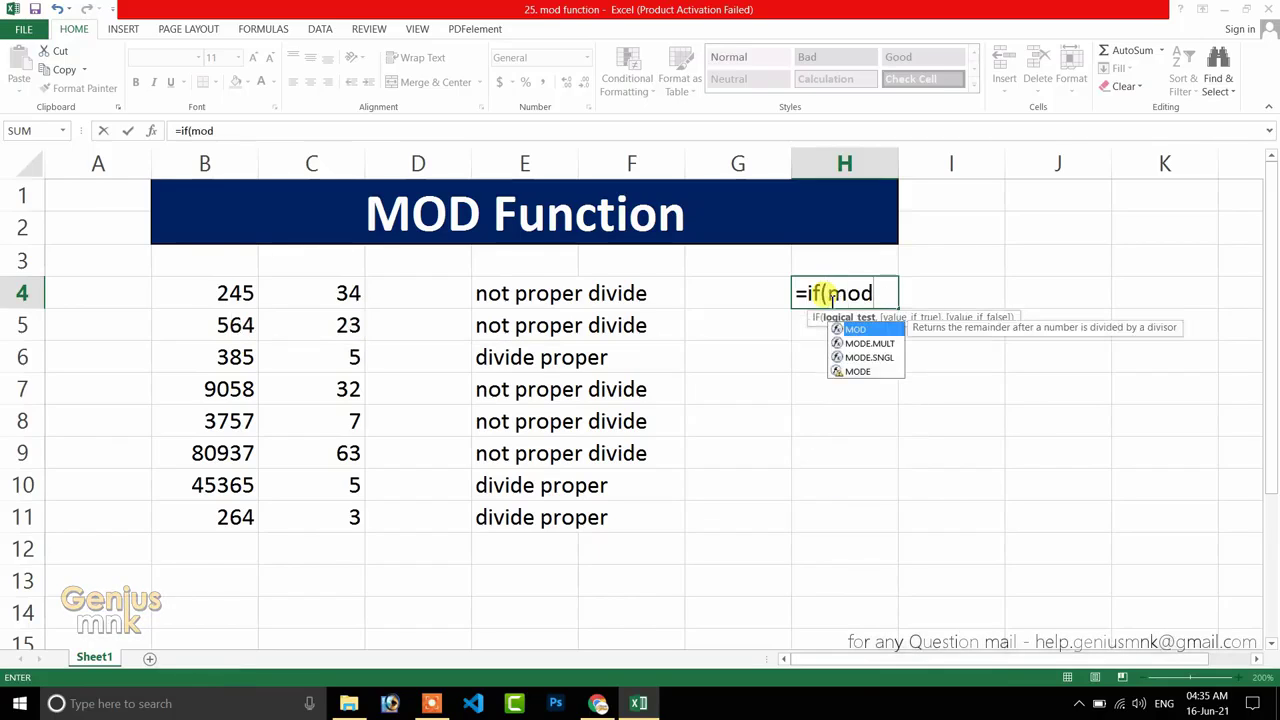
pyautogui.write('(')
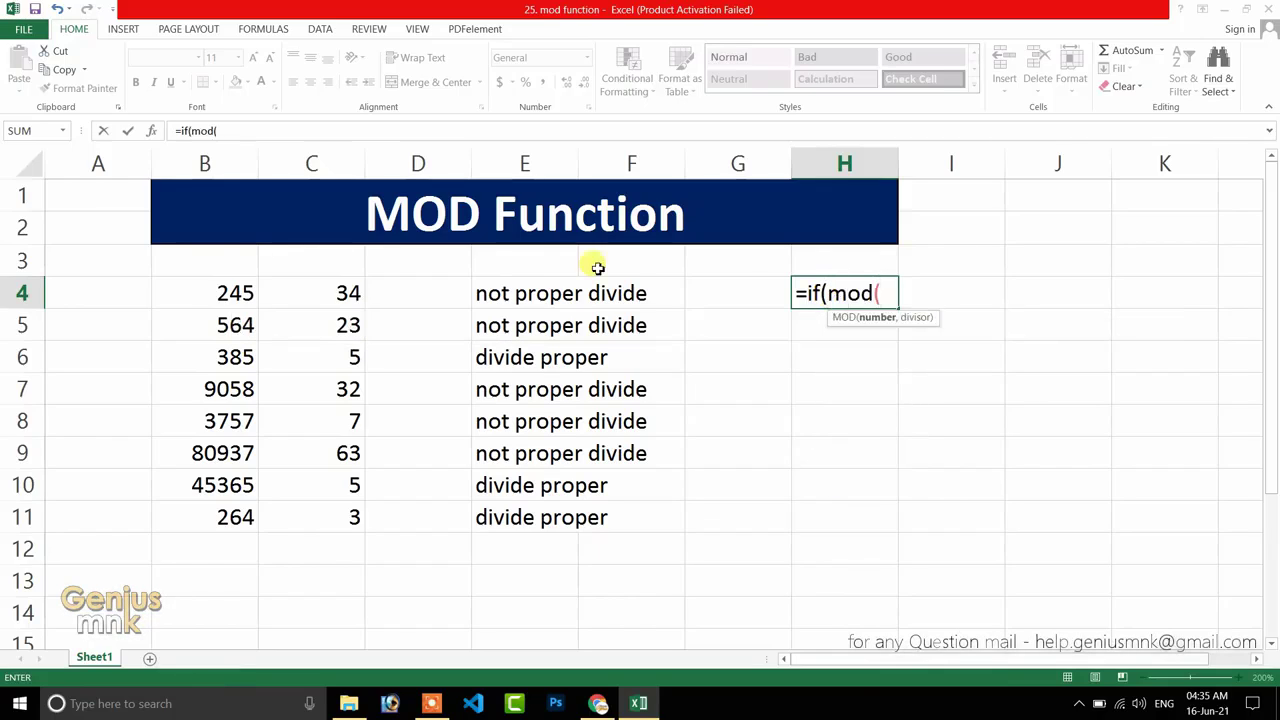
pyautogui.click(246, 293)
pyautogui.write(',')
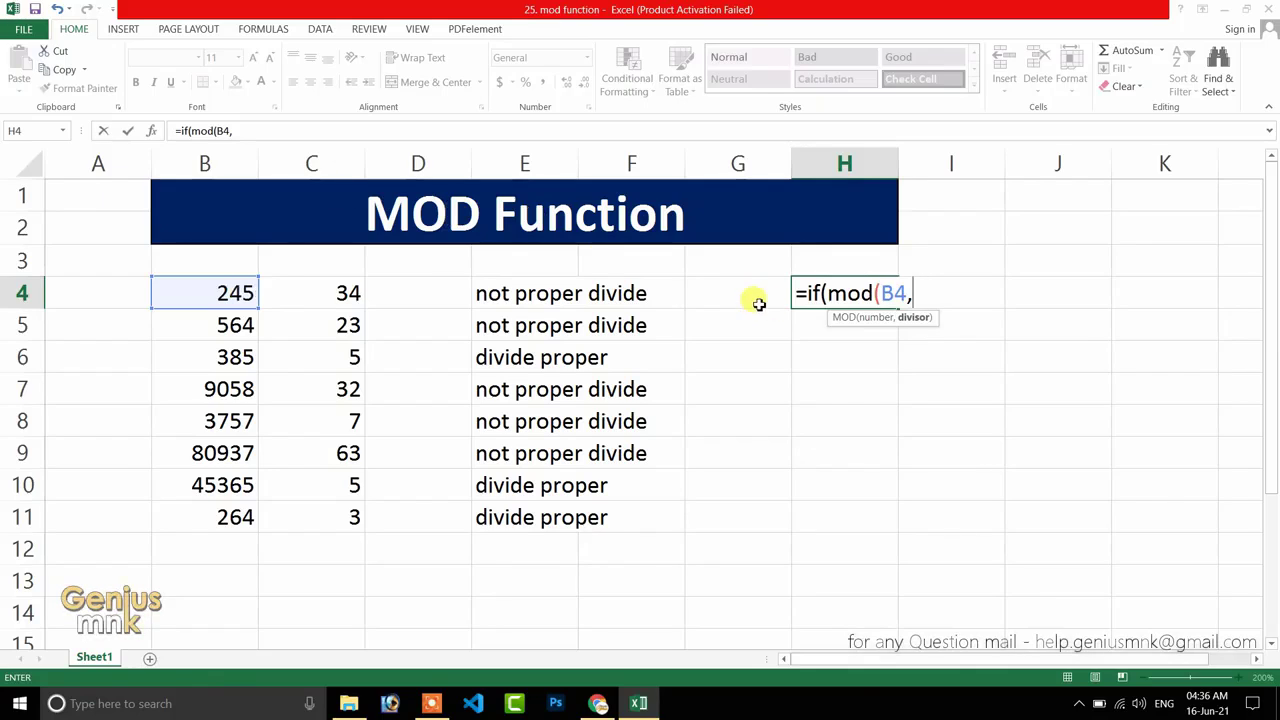
pyautogui.press('alt')
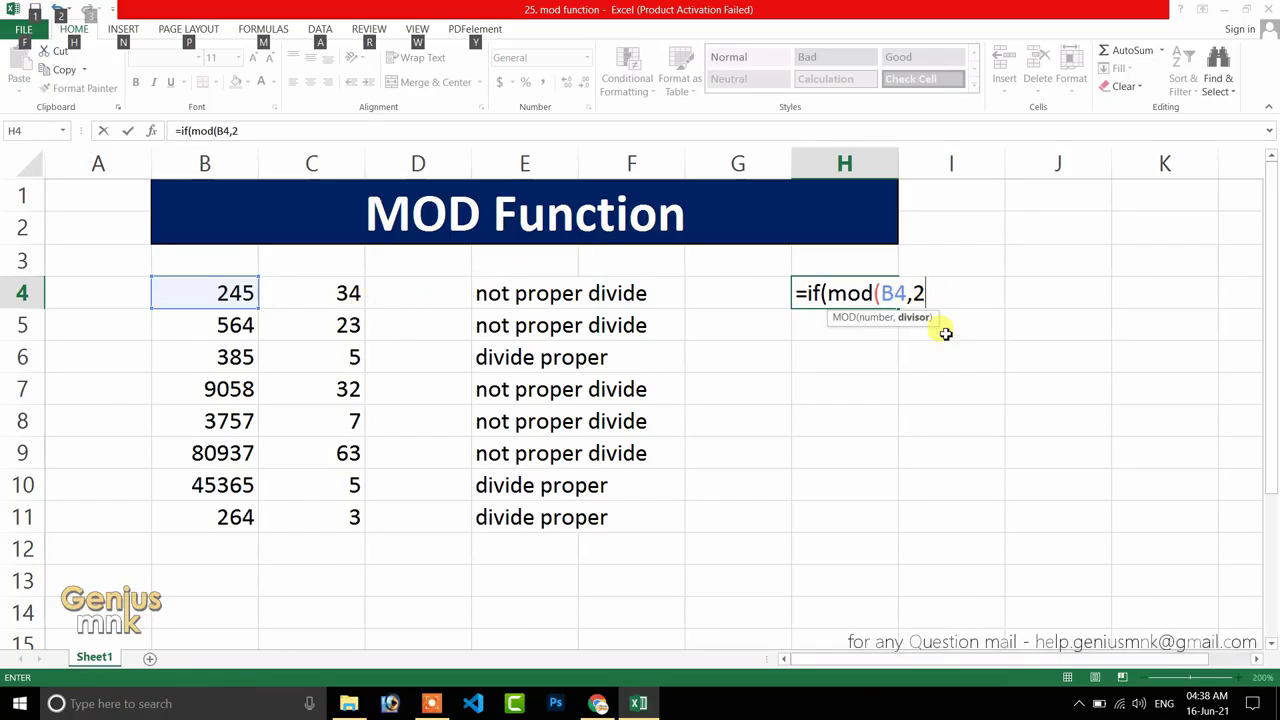
pyautogui.press('alt')
pyautogui.write(')')
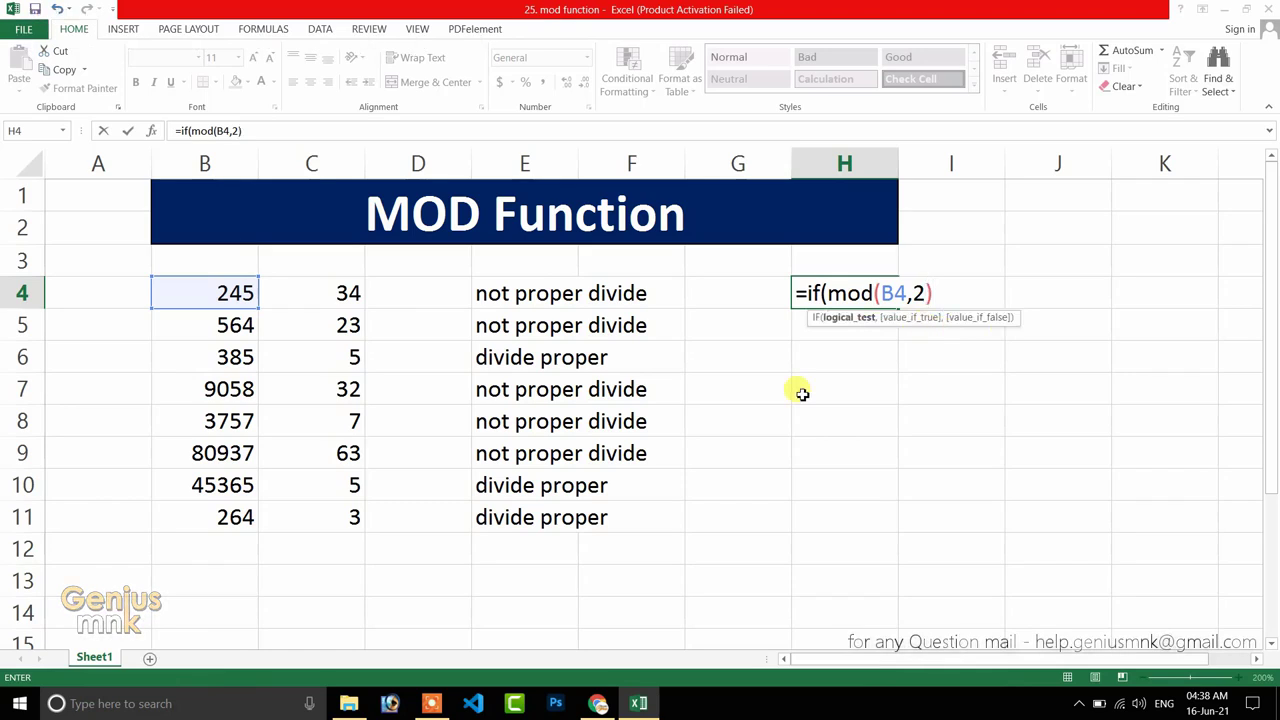
pyautogui.write('>')
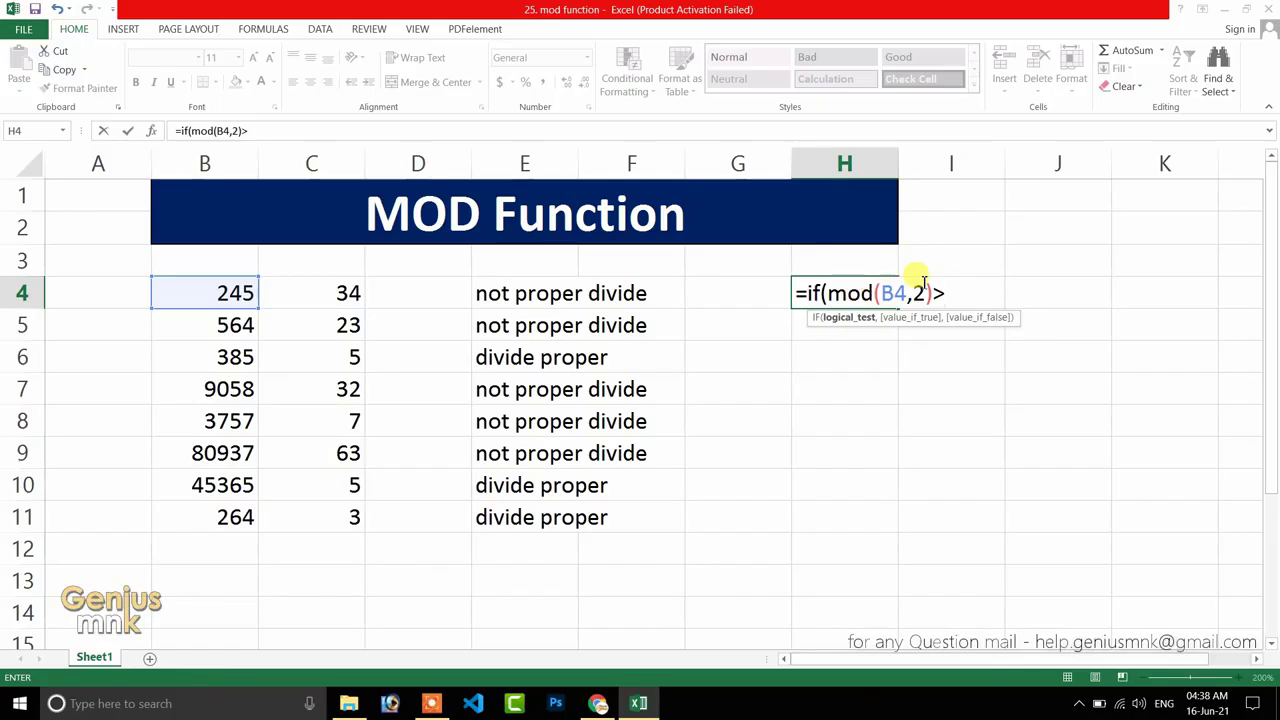
pyautogui.write('=1')
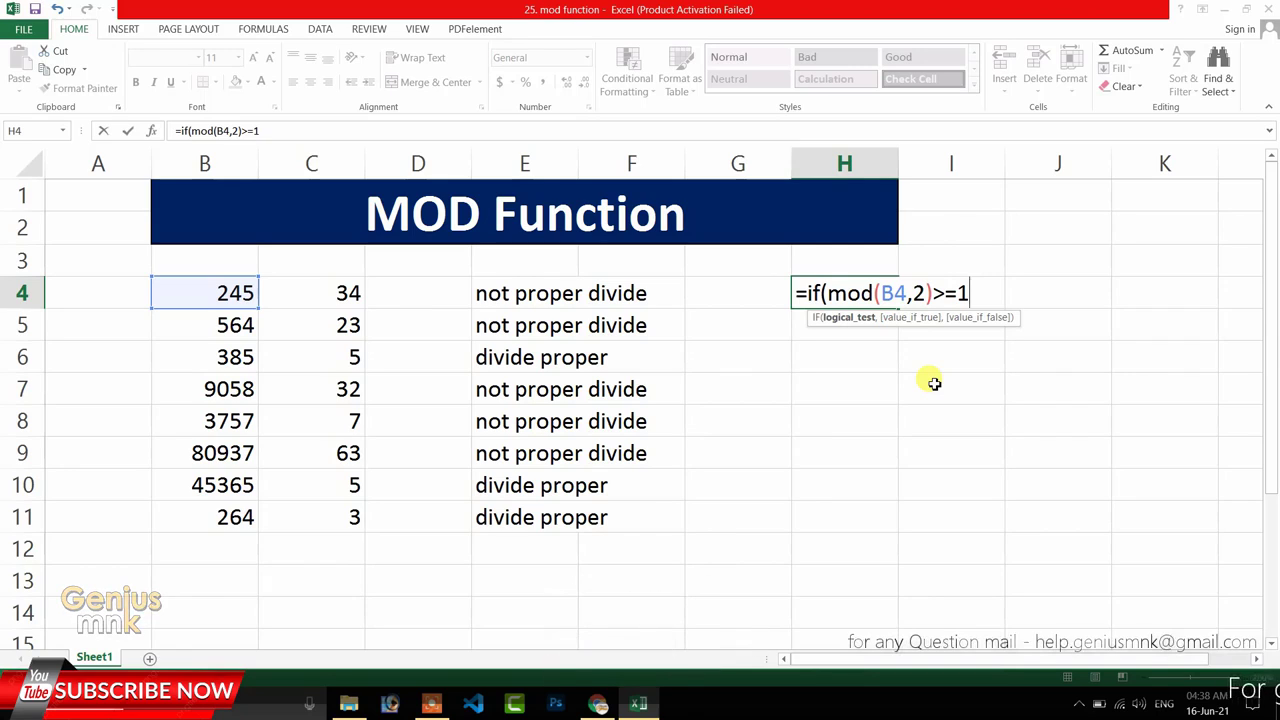
# Add "odd" as the value-if-true result of the IF formula in H4.
pyautogui.write(',"')
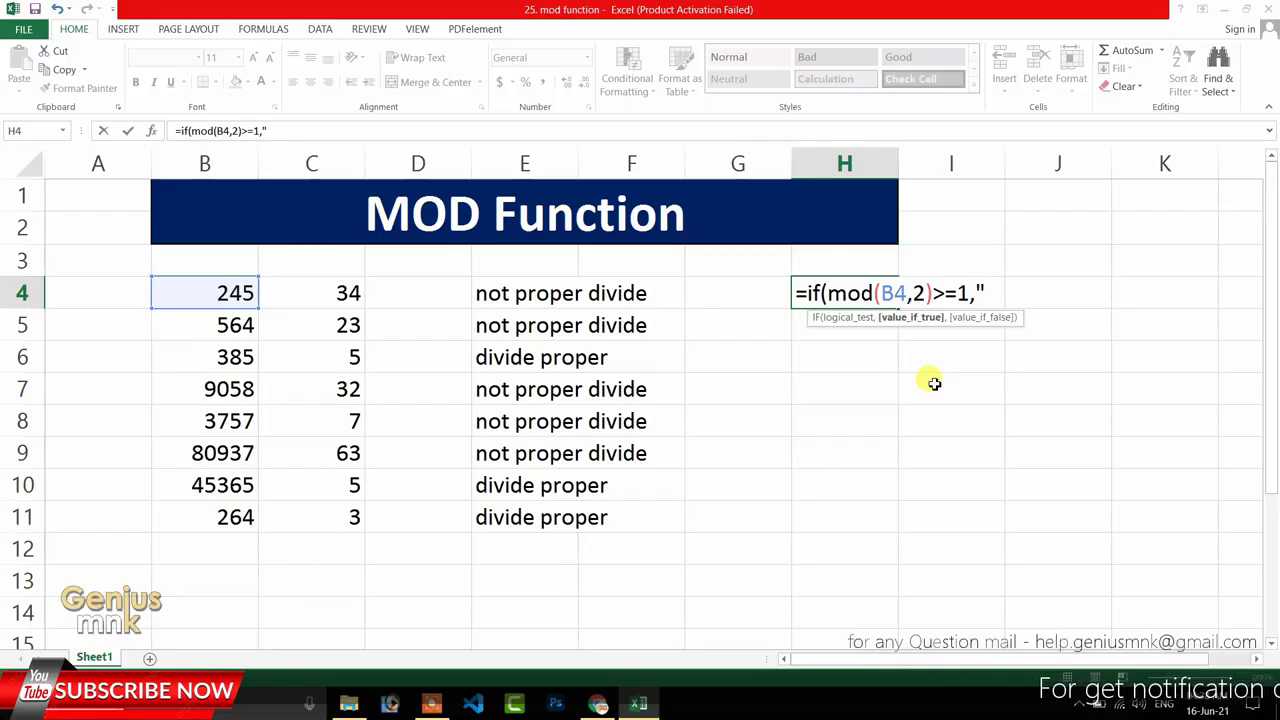
pyautogui.write('e')
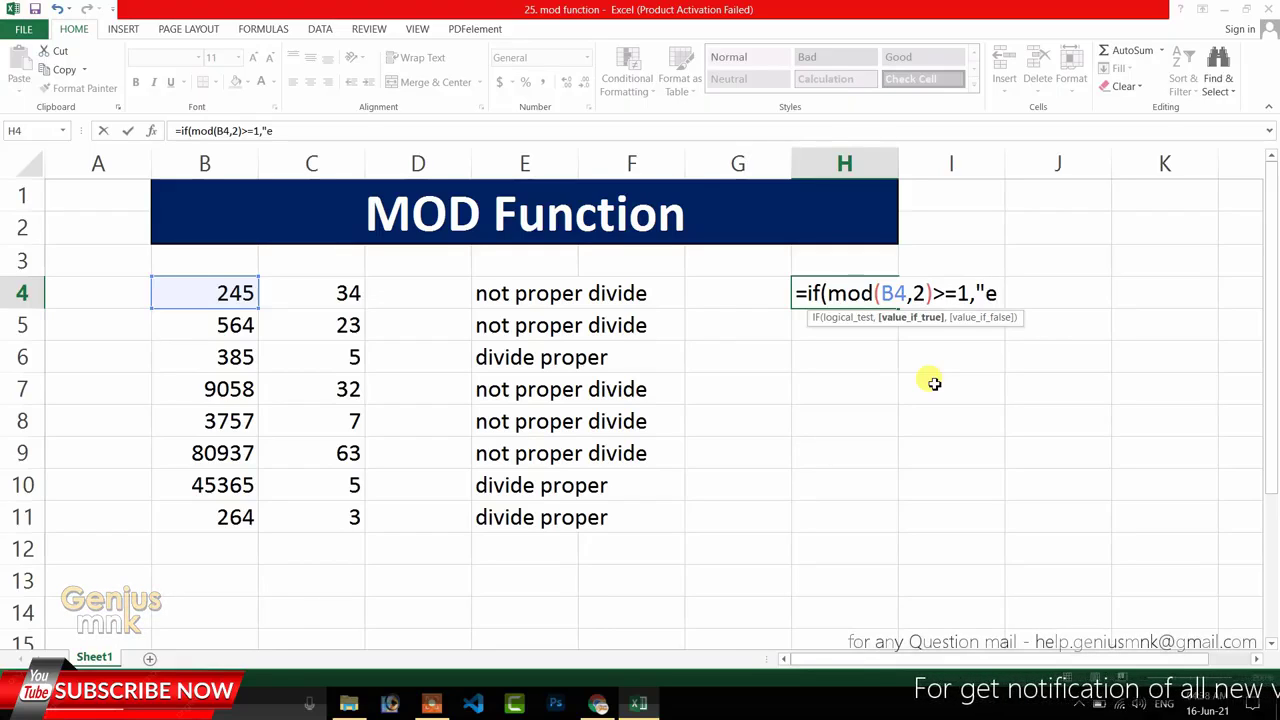
pyautogui.write('ven')
pyautogui.press('BackSpace')
pyautogui.press('BackSpace')
pyautogui.press('BackSpace')
pyautogui.press('BackSpace')
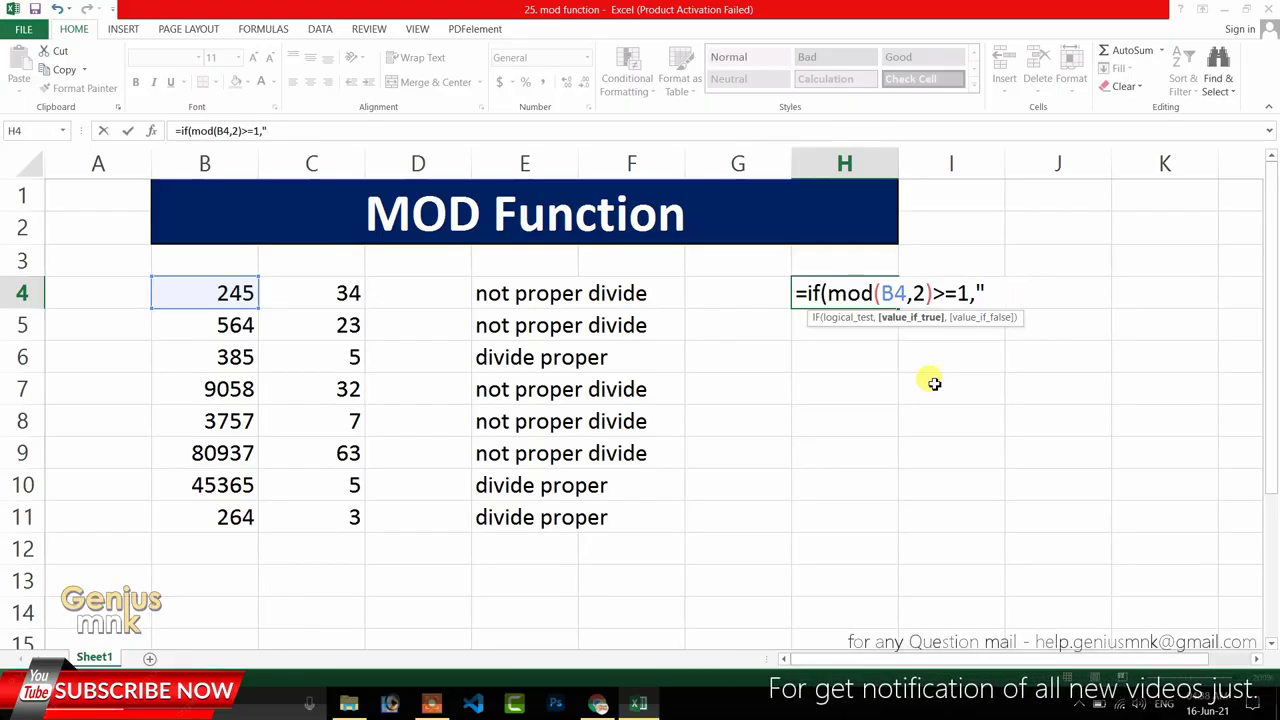
pyautogui.write('odd"')
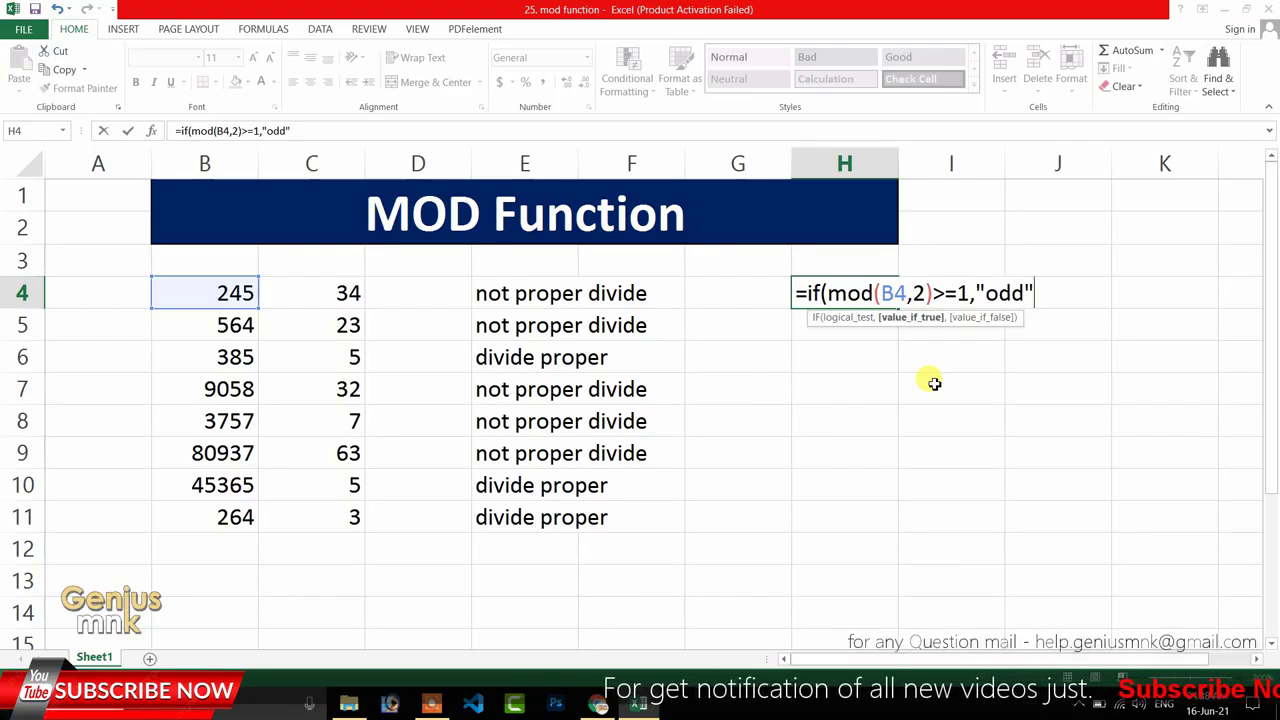
# Finish the H4 formula with "even" as the value-if-false result and copy it down through H11.
pyautogui.write(',ev')
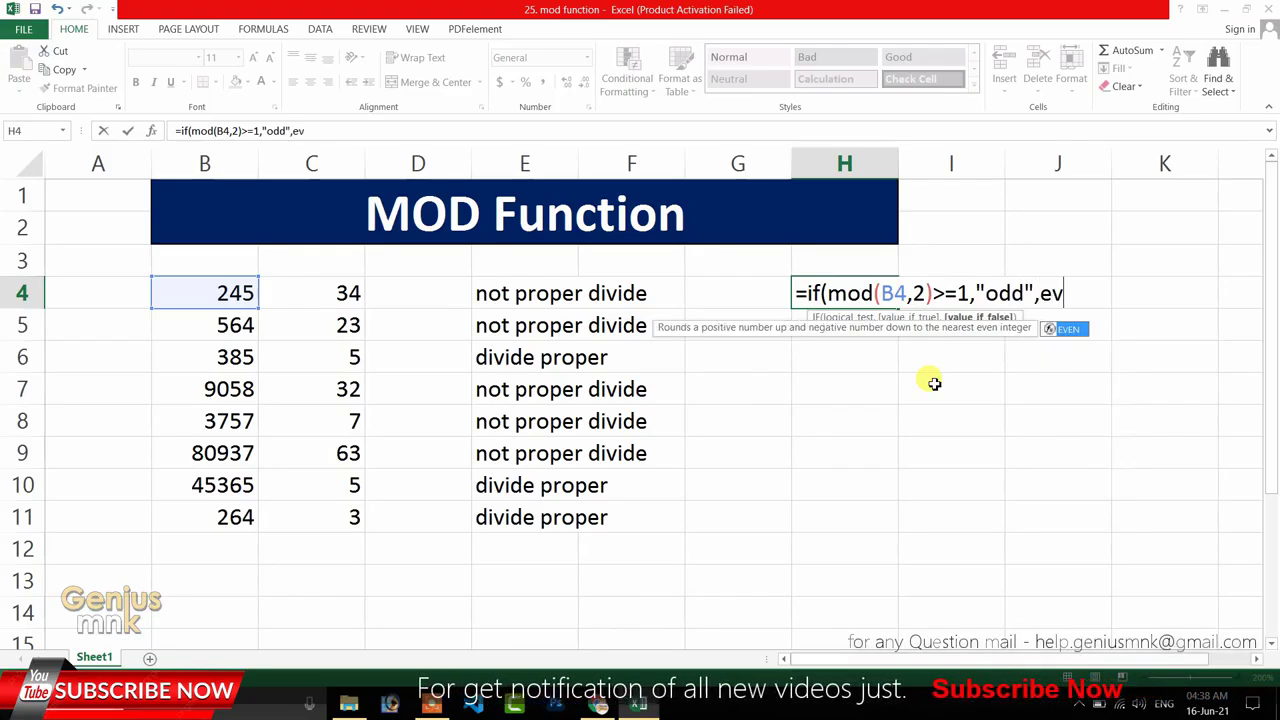
pyautogui.write('en')
pyautogui.press('BackSpace')
pyautogui.press('BackSpace')
pyautogui.press('BackSpace')
pyautogui.press('BackSpace')
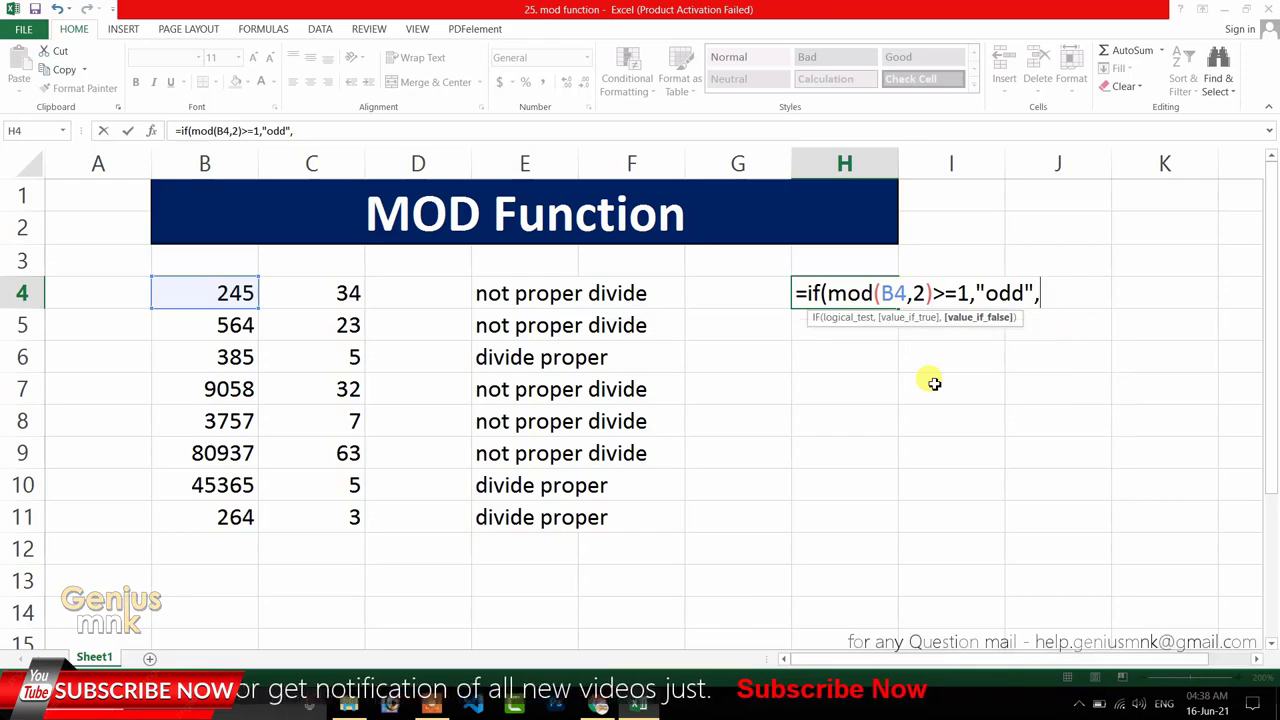
pyautogui.write('"even')
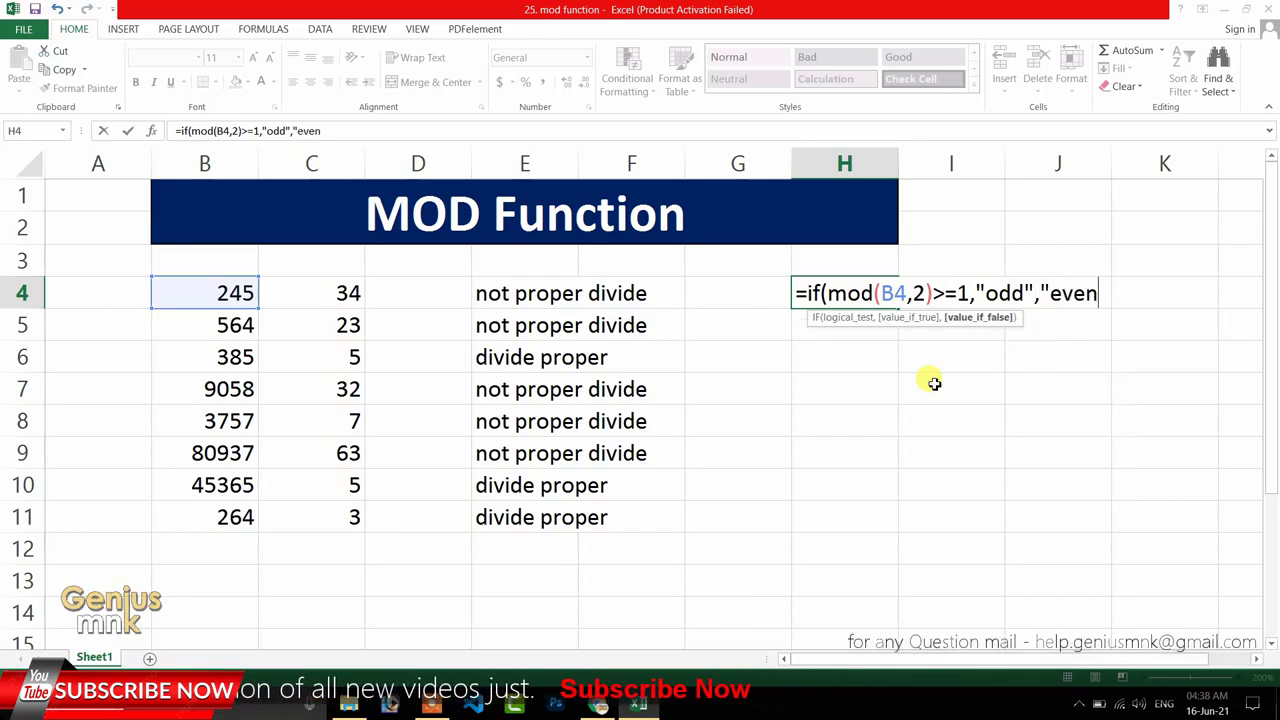
pyautogui.write('")')
pyautogui.press('Return')
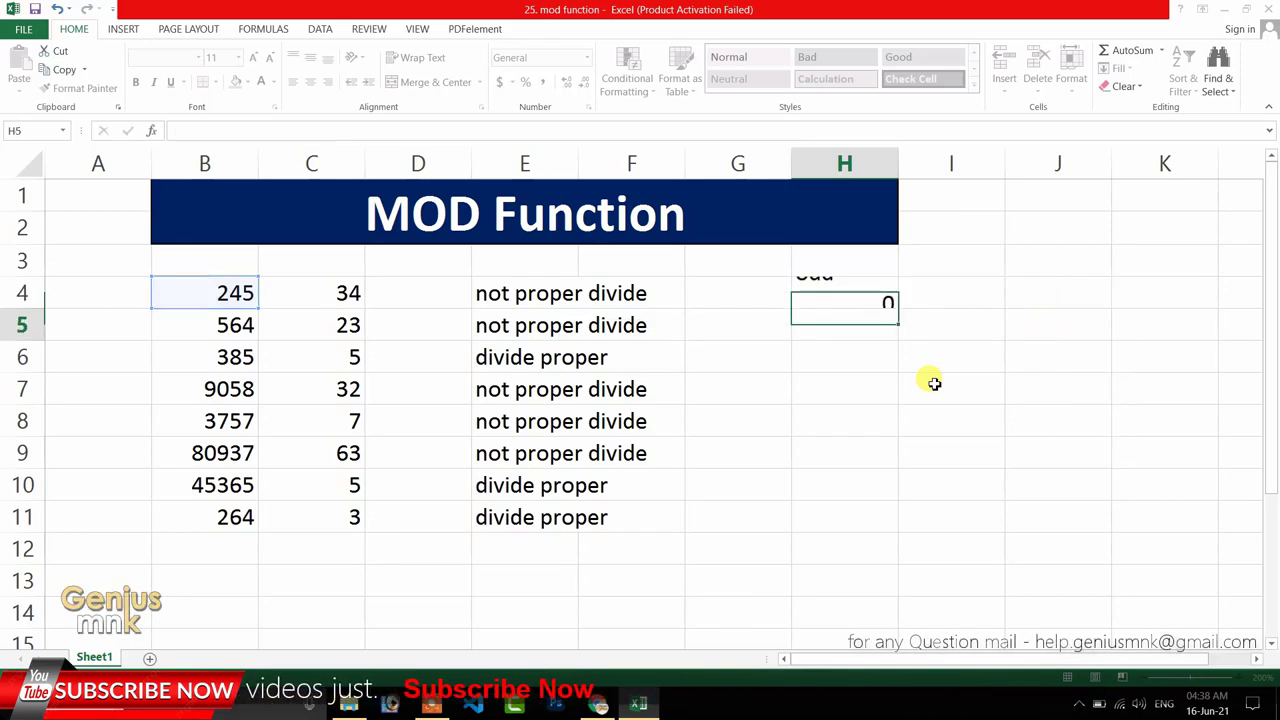
pyautogui.click(846, 288)
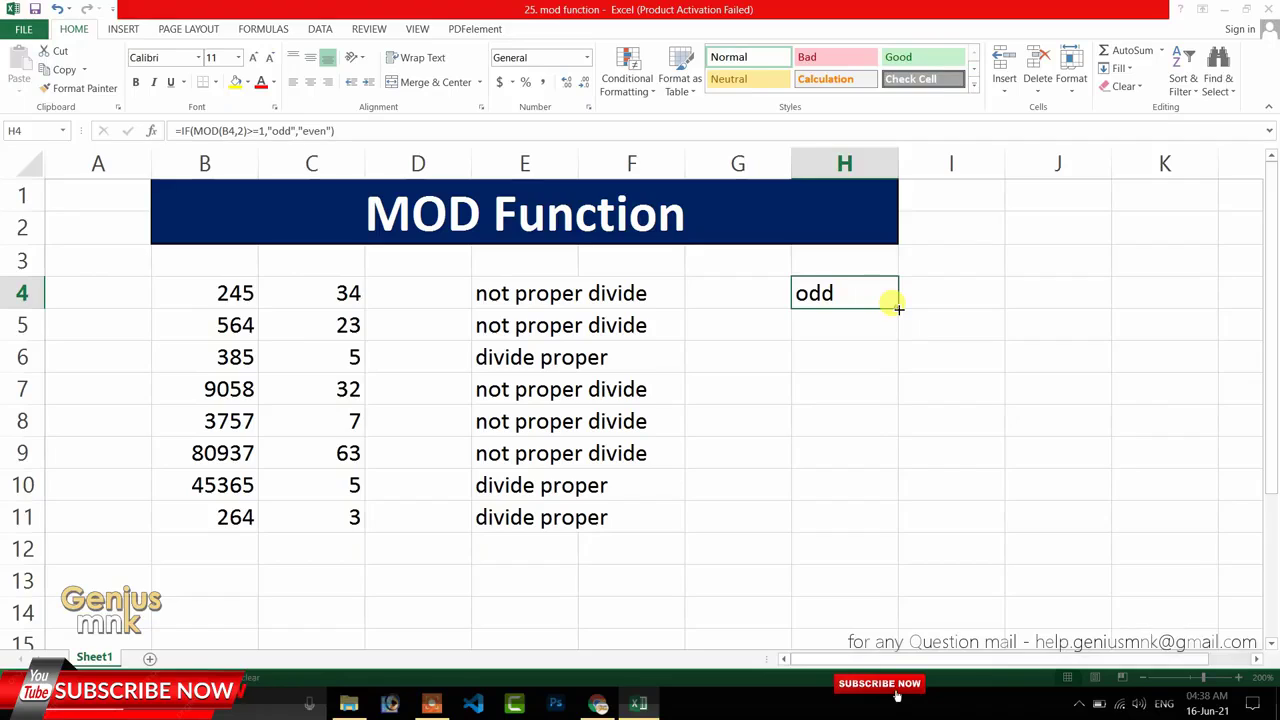
pyautogui.moveTo(898, 309); pyautogui.dragTo(886, 528)
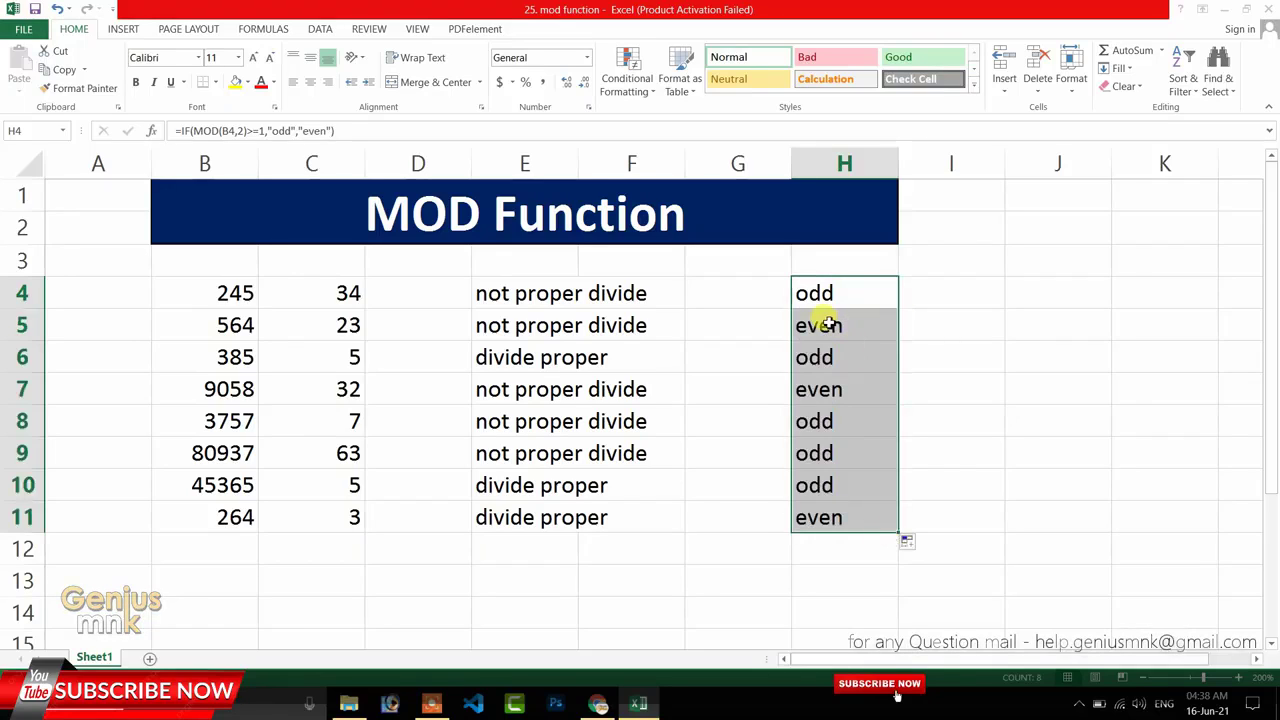
# Compare the labels in H5, H7 and H11 with the numbers in B5, B7 and B11.
pyautogui.click(828, 322)
pyautogui.click(230, 325)
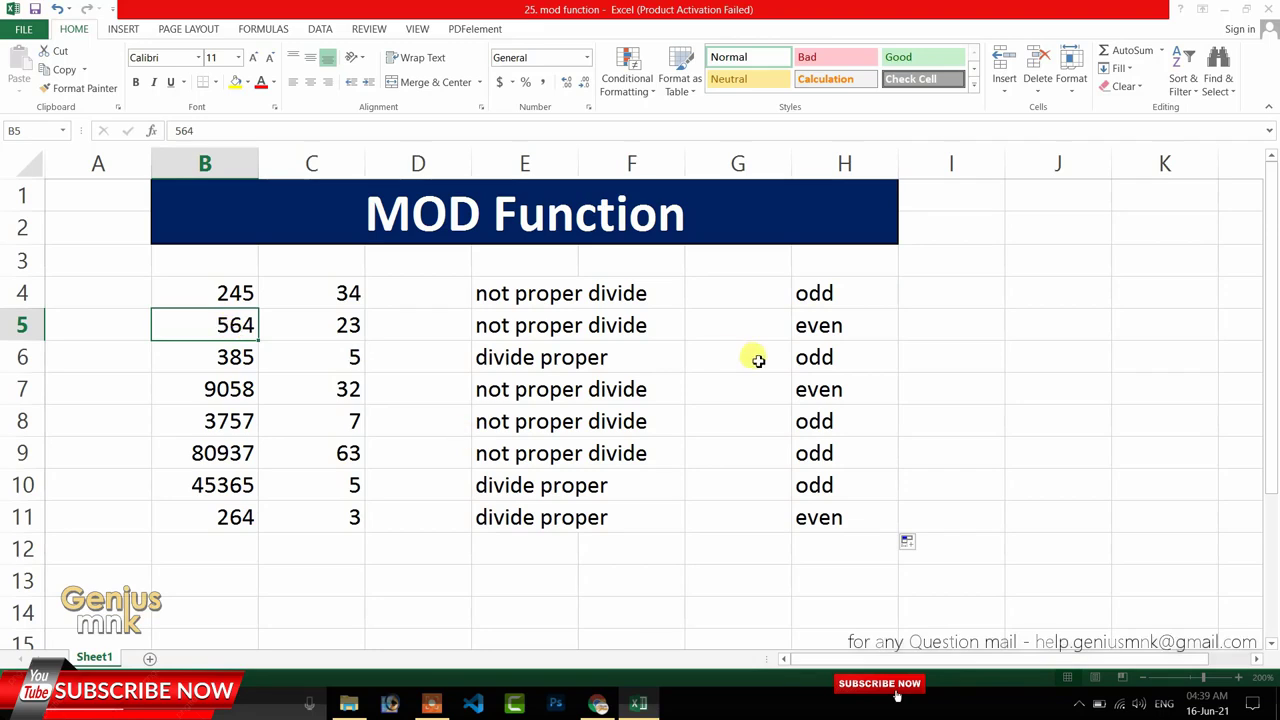
pyautogui.click(812, 396)
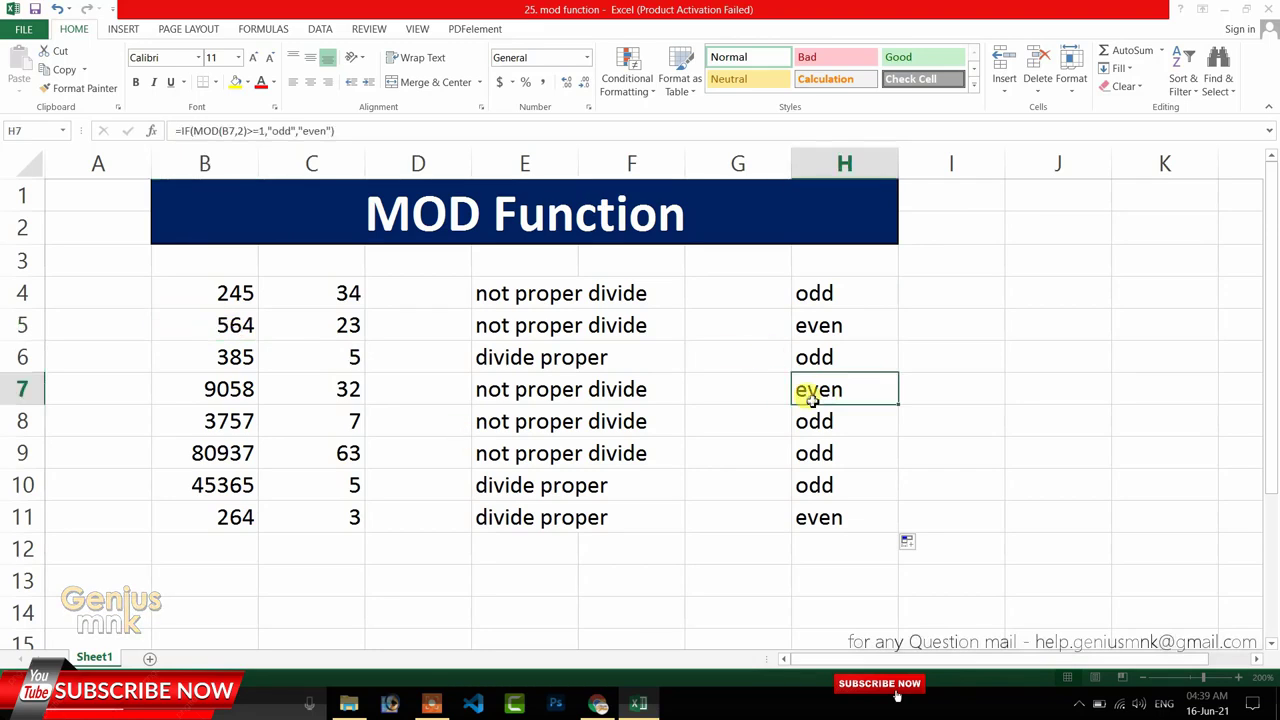
pyautogui.click(232, 389)
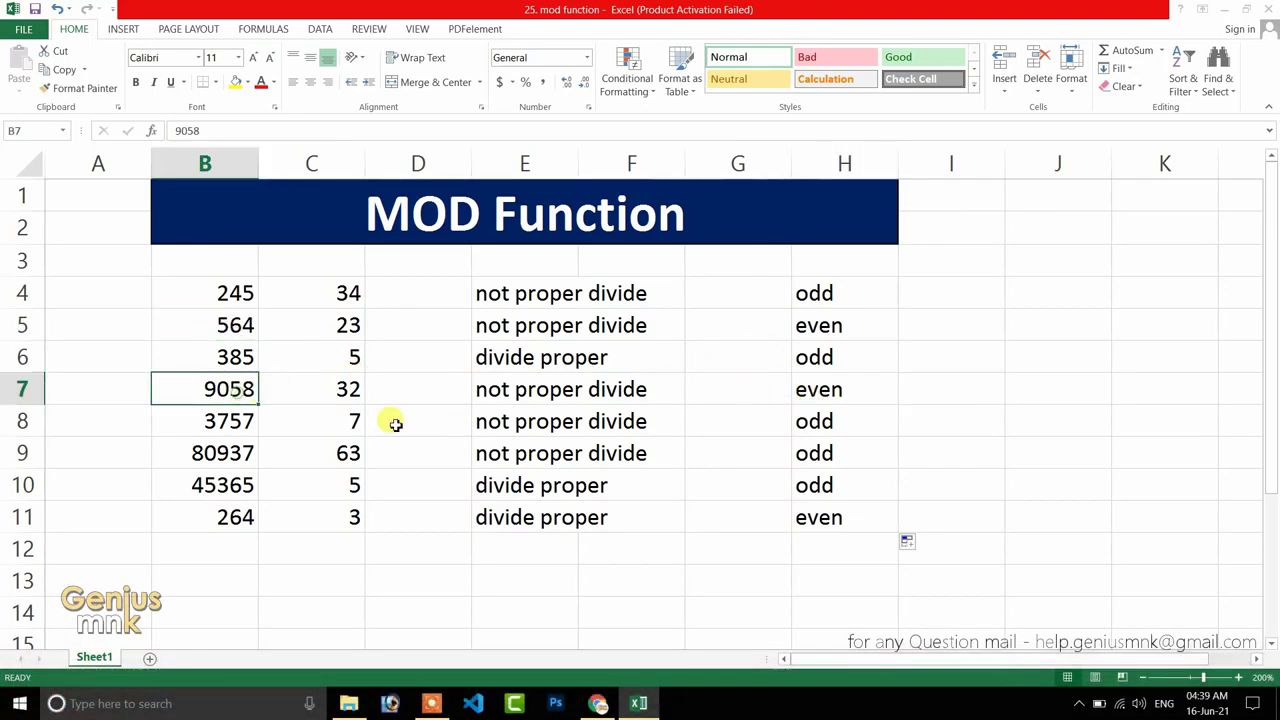
pyautogui.click(810, 510)
pyautogui.click(208, 510)
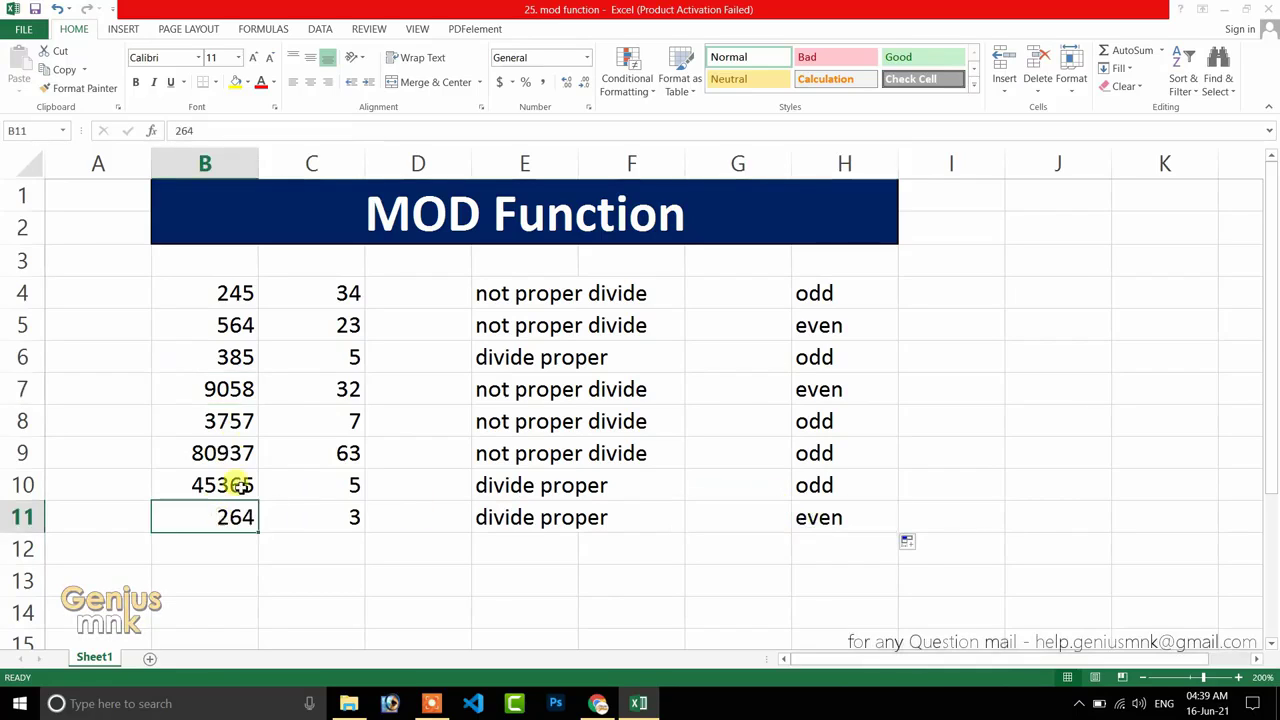